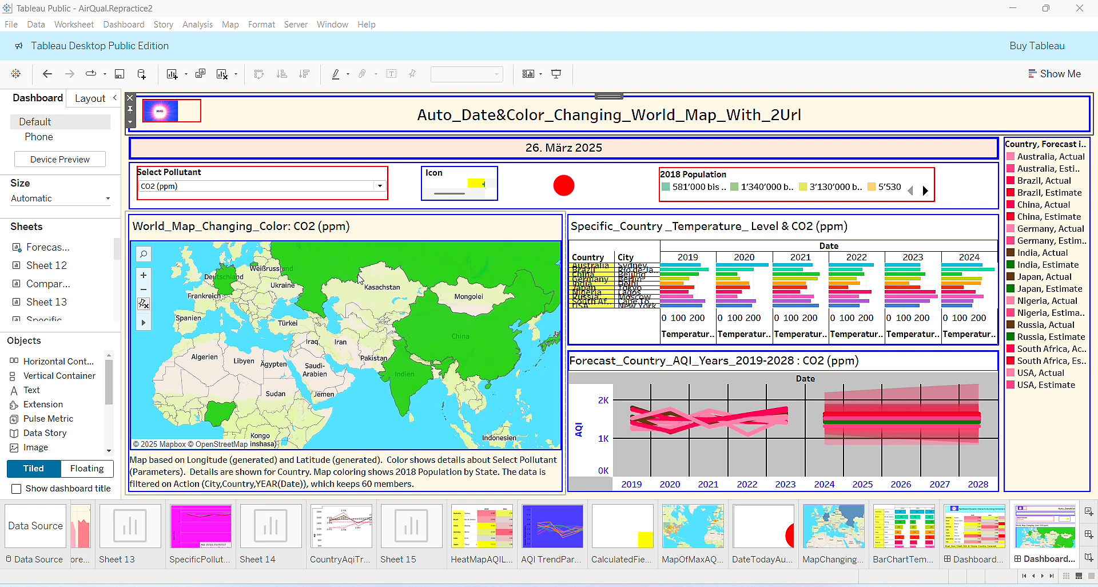
# Switch the Select Pollutant filter to NO2, CO2 (ppm), then NO2 again, and show the sheet sorter.
pyautogui.click(380, 186)
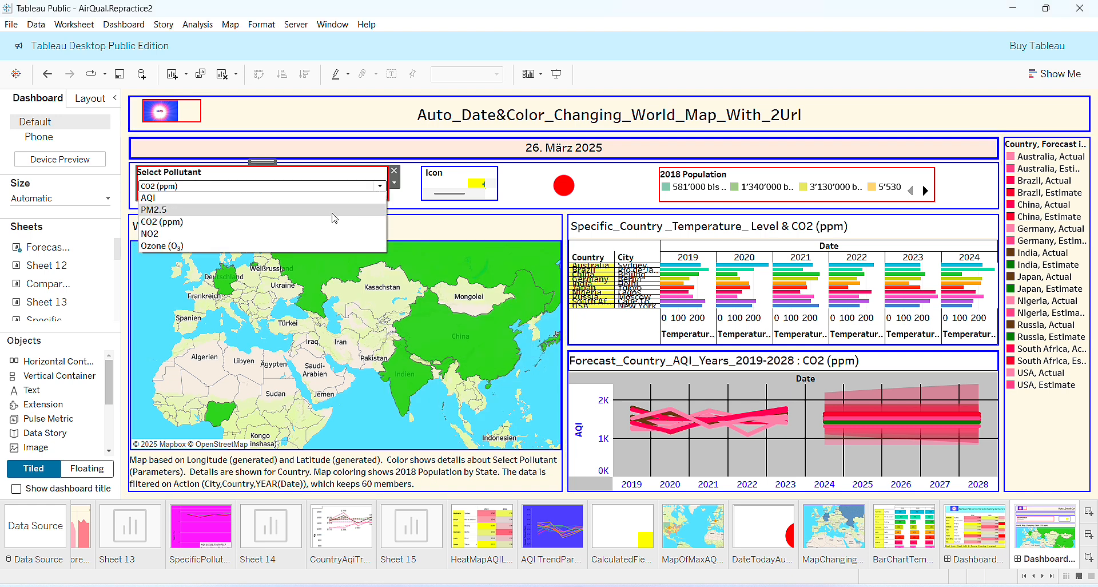
pyautogui.click(322, 240)
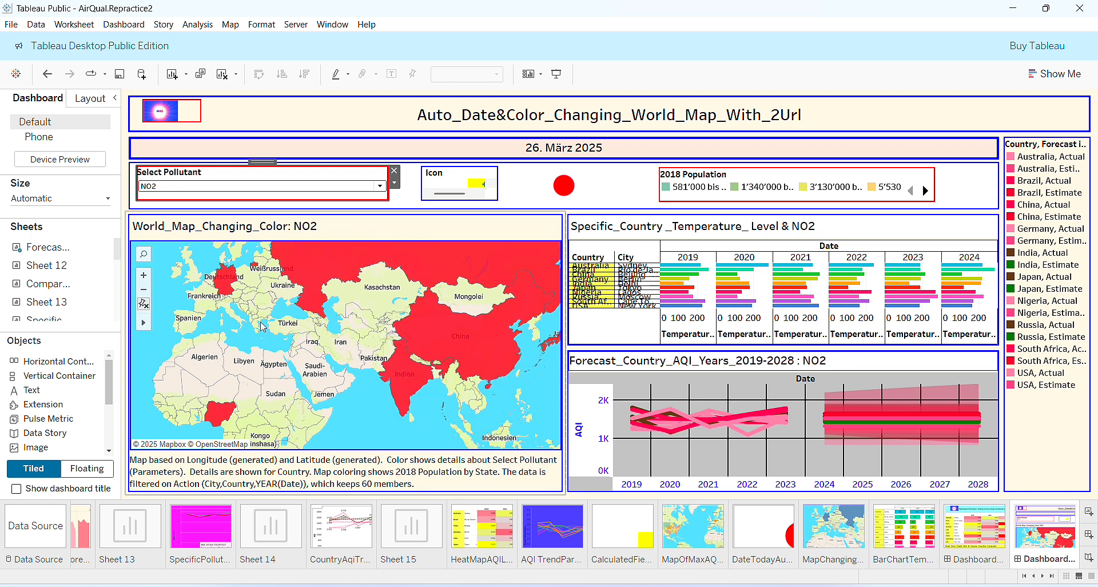
pyautogui.click(380, 187)
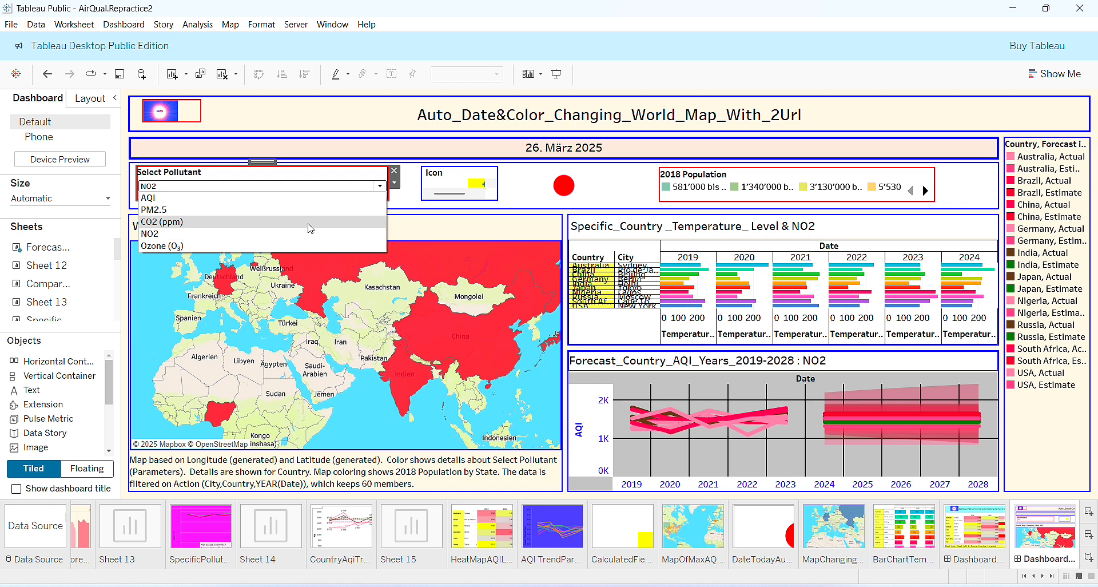
pyautogui.click(309, 222)
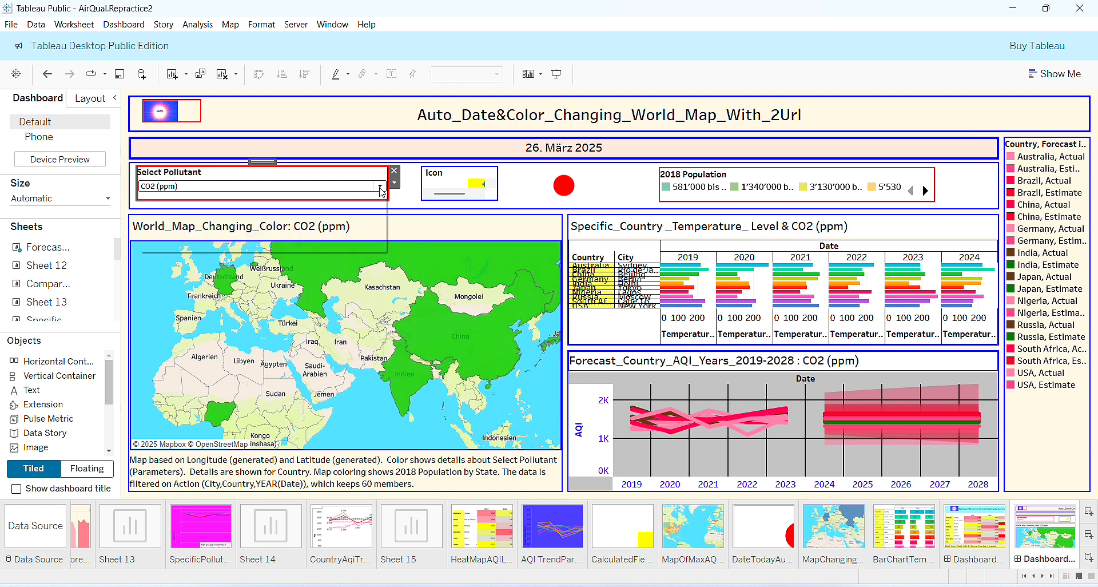
pyautogui.click(380, 188)
pyautogui.click(345, 238)
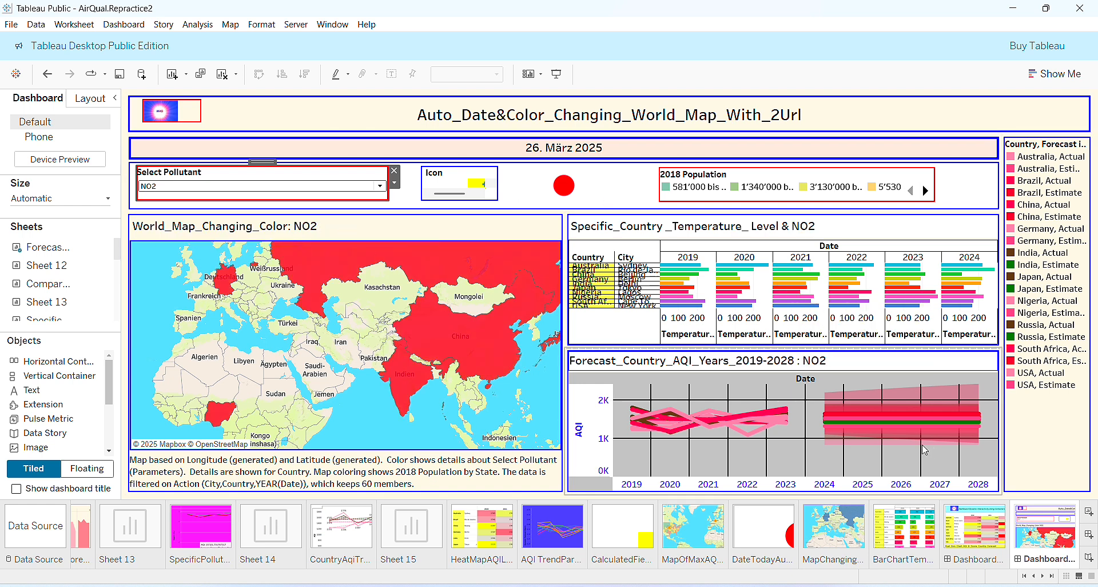
pyautogui.click(1068, 577)
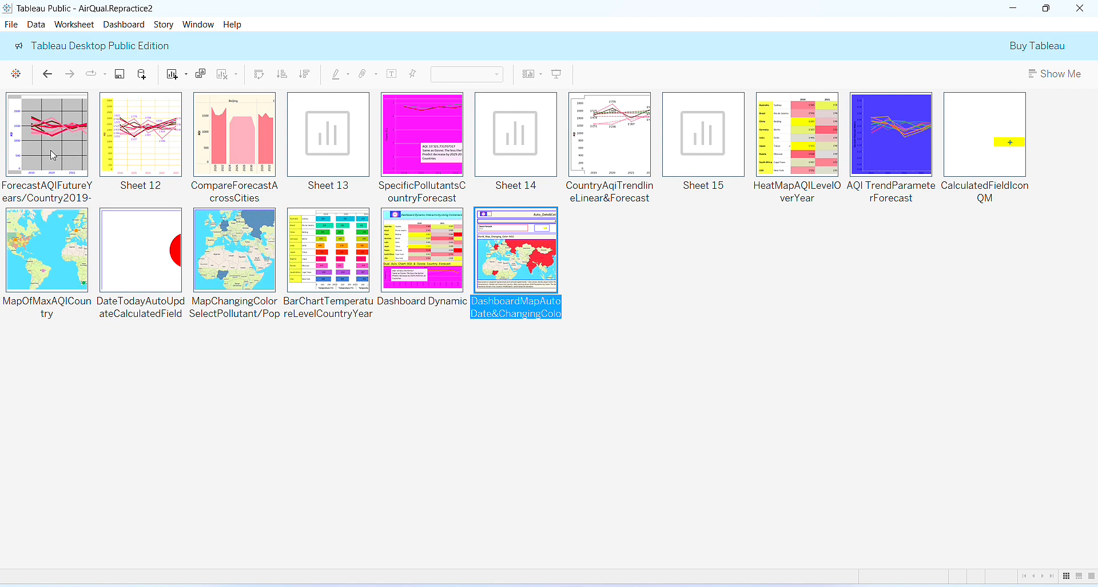
# Open Sheet 12, then go back to the sorter and open the CompareForecastAcrossCities worksheet.
pyautogui.doubleClick(133, 147)
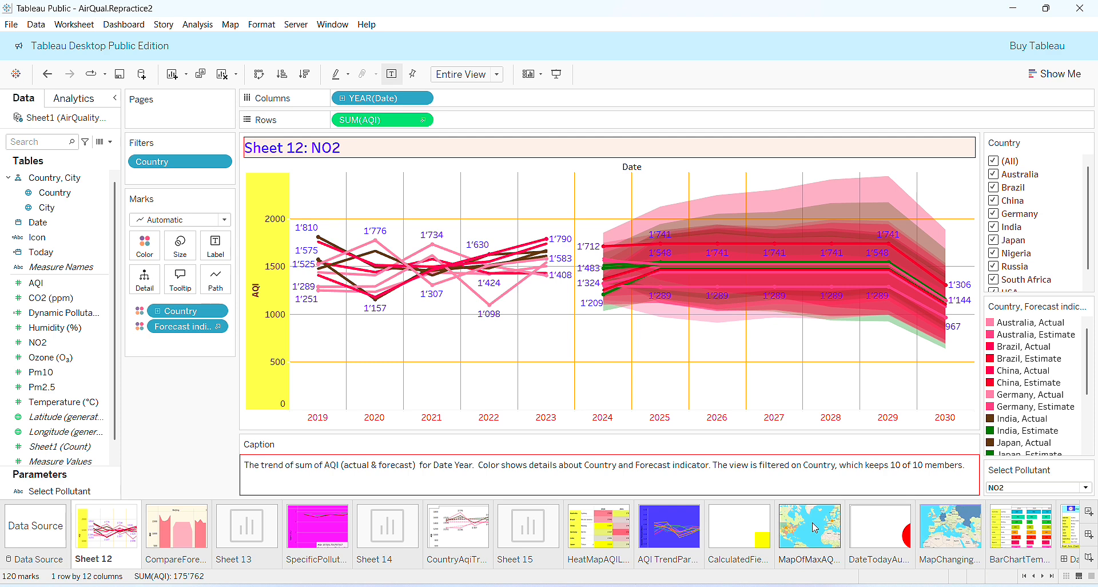
pyautogui.click(1066, 577)
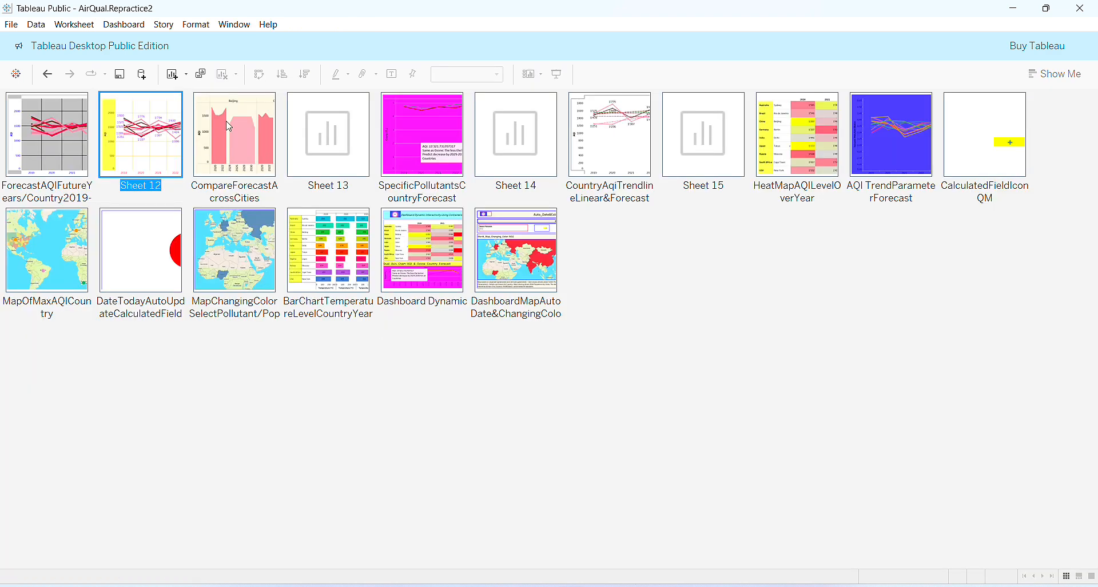
pyautogui.doubleClick(239, 155)
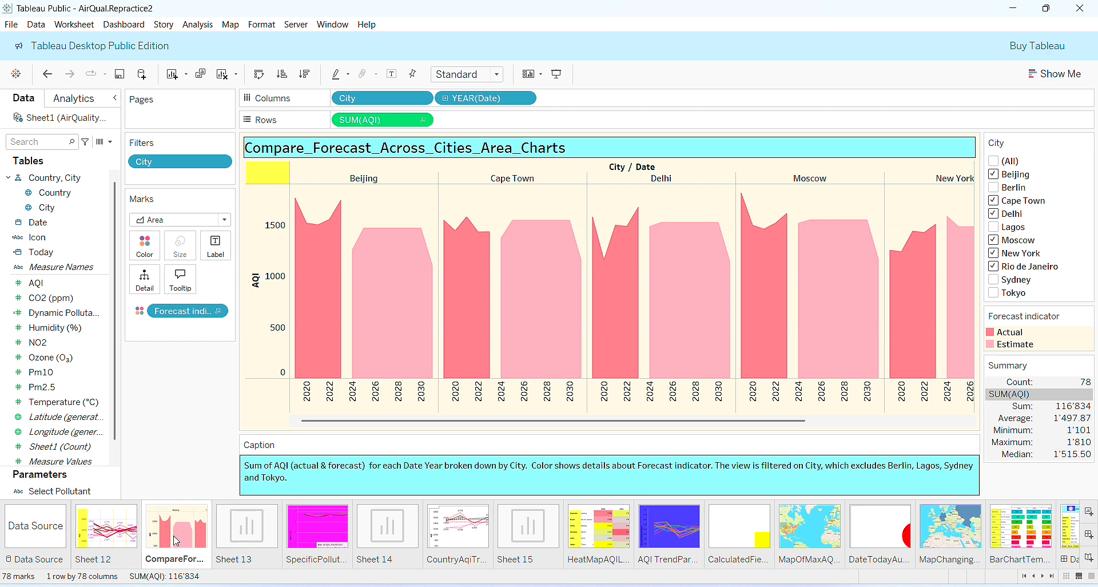
# Open the SpecificPollutantsCountryForecast dual-axis Ozone/AQI sheet without renaming it.
pyautogui.doubleClick(324, 538)
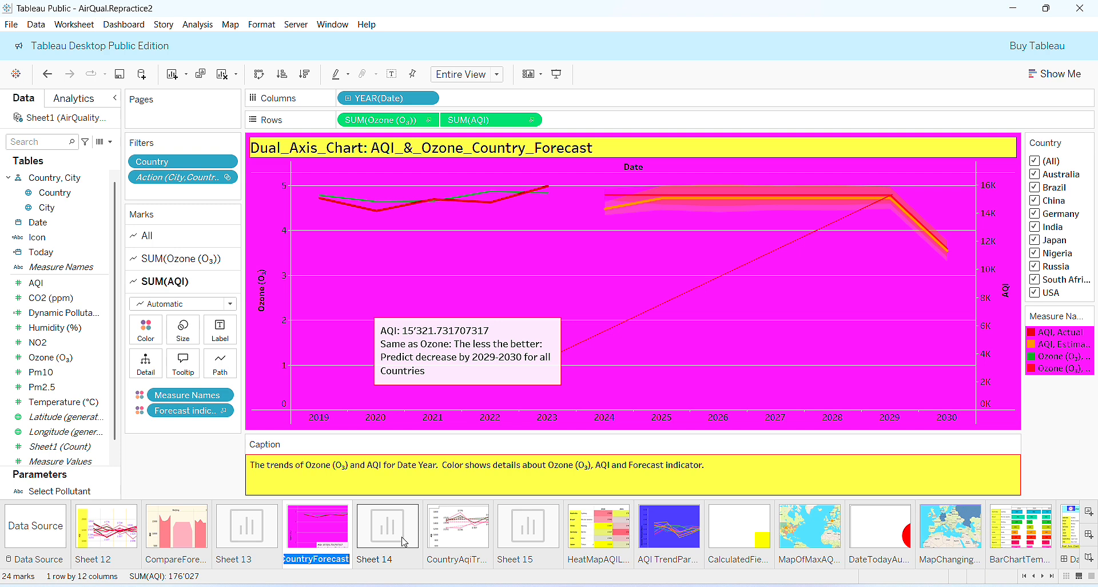
pyautogui.click(429, 455)
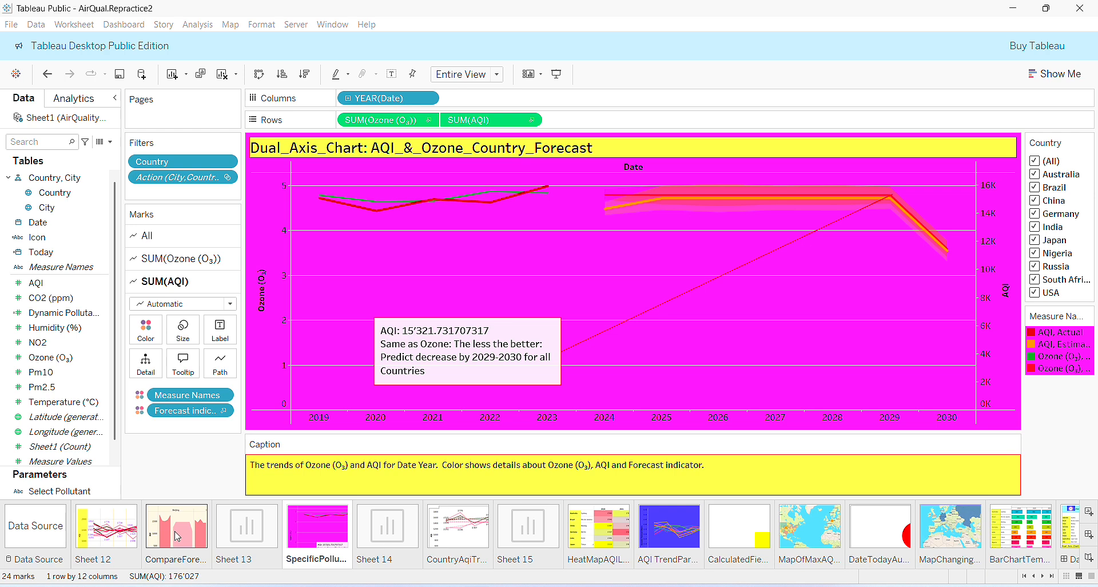
# Return to the CompareForecastAcrossCities area charts and display the Show Me chart suggestions.
pyautogui.doubleClick(153, 529)
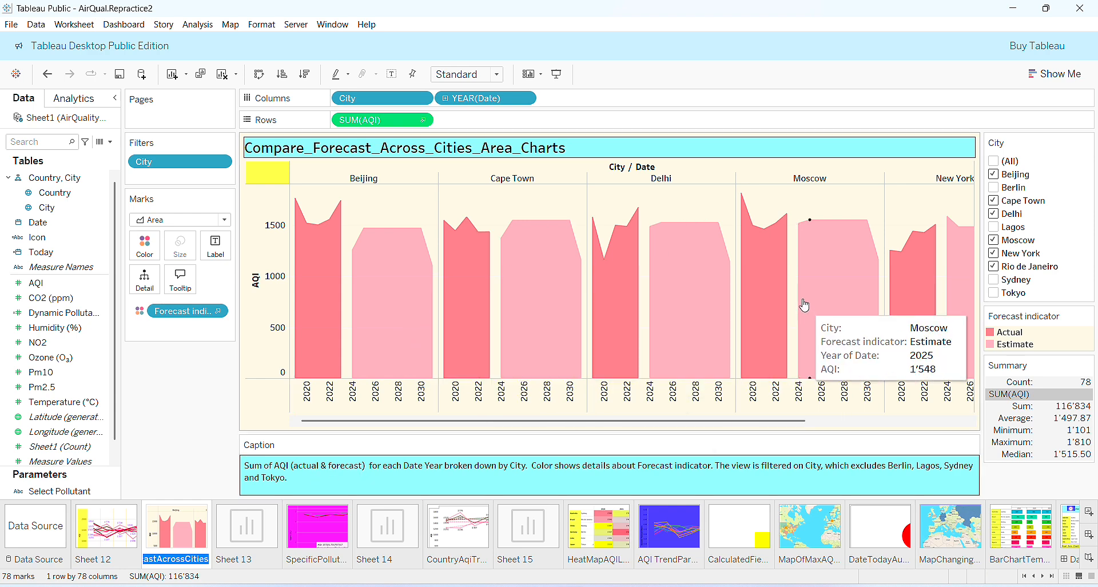
pyautogui.click(1056, 74)
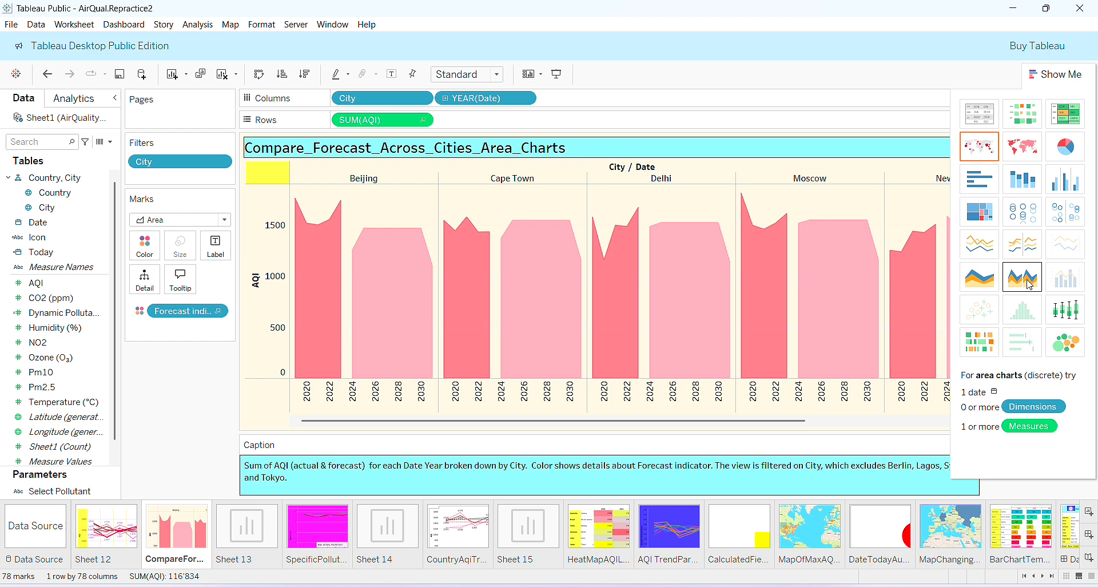
# Try the continuous Area chart from Show Me, undo it, and close Show Me.
pyautogui.click(987, 284)
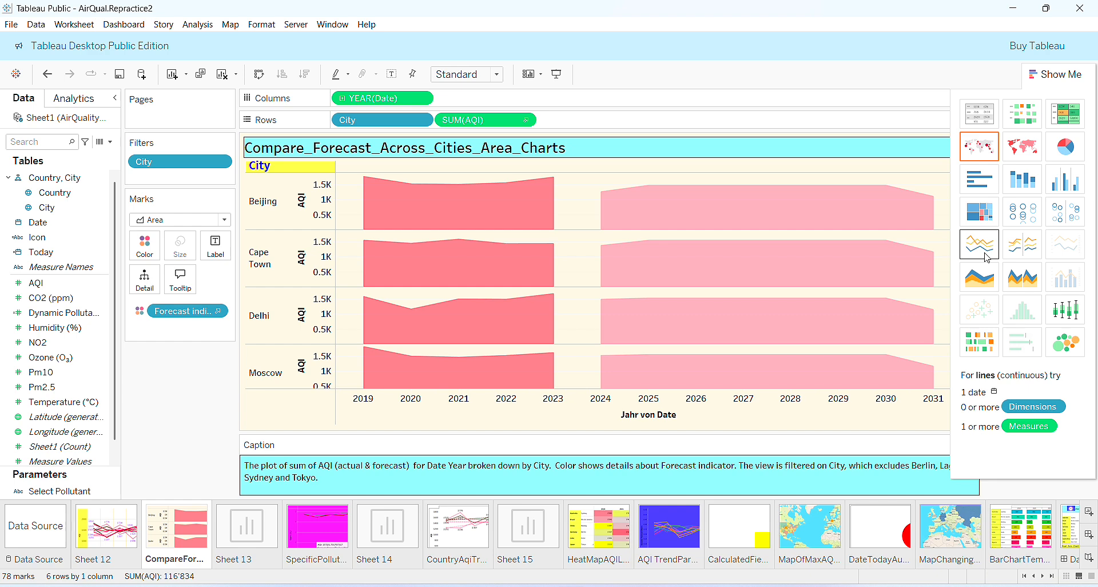
pyautogui.moveTo(689, 304)
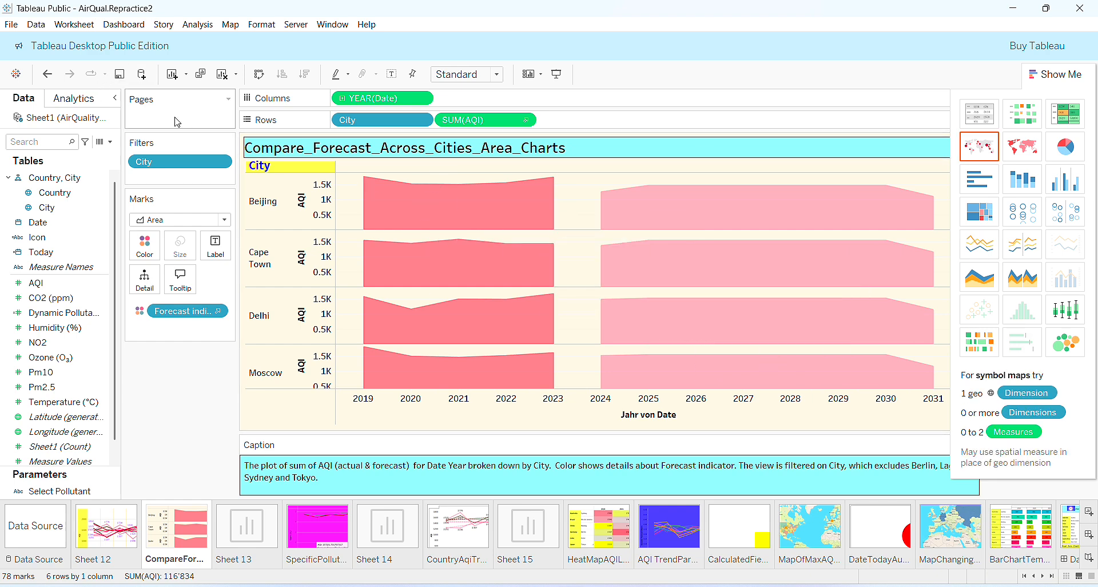
pyautogui.click(47, 74)
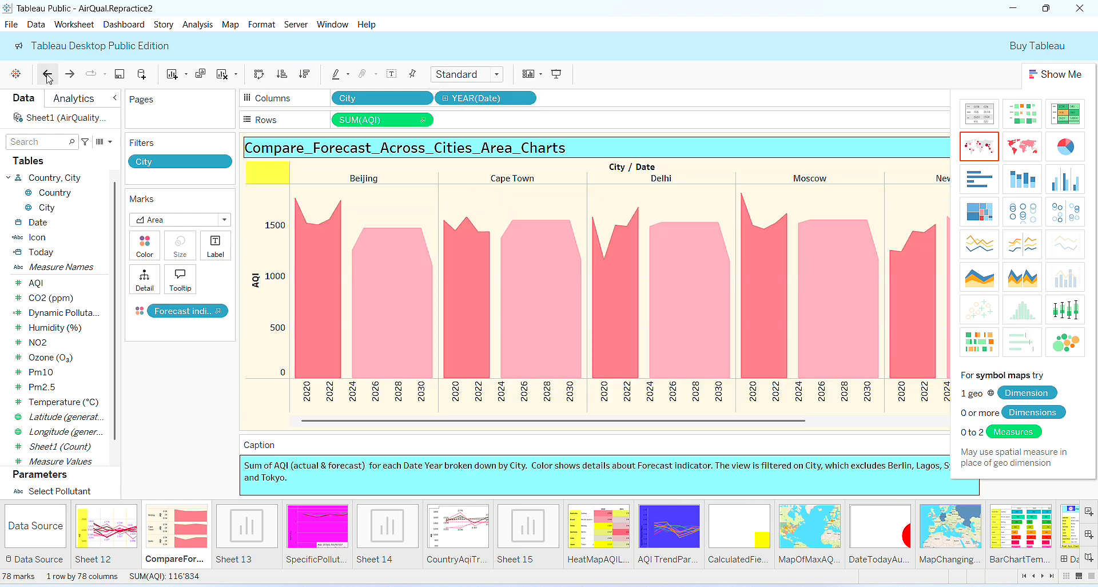
pyautogui.moveTo(498, 275)
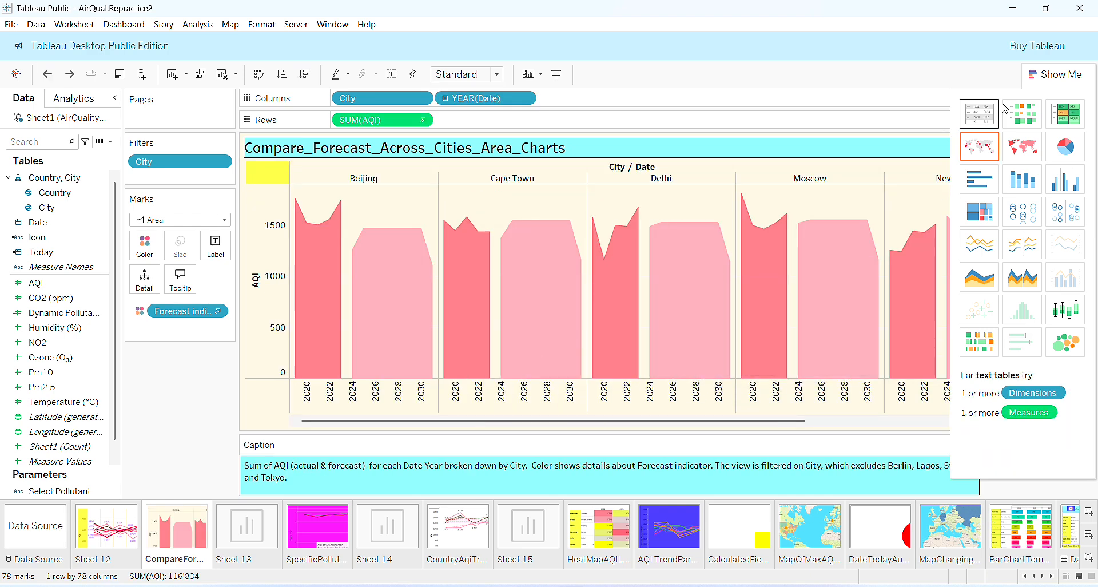
pyautogui.click(1071, 79)
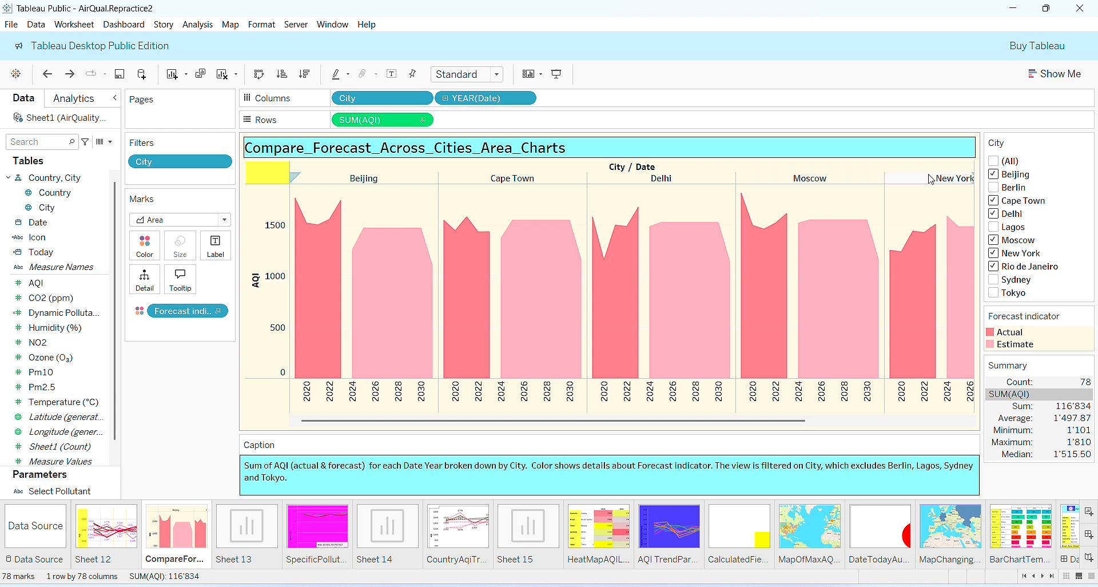
# Filter City to just Berlin, Delhi, Moscow, Rio de Janeiro and Beijing.
pyautogui.click(995, 162)
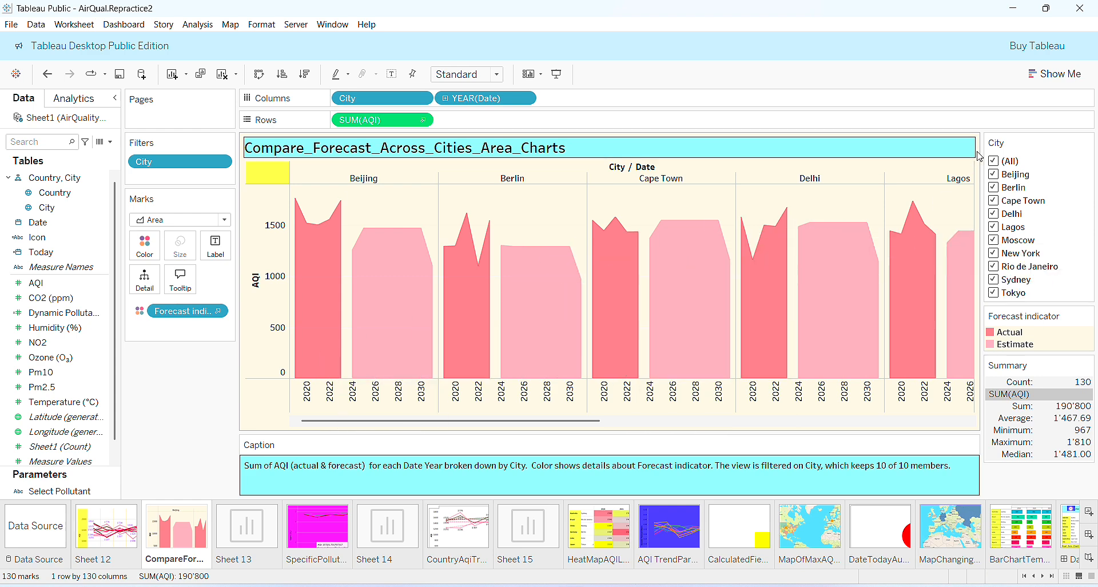
pyautogui.click(995, 163)
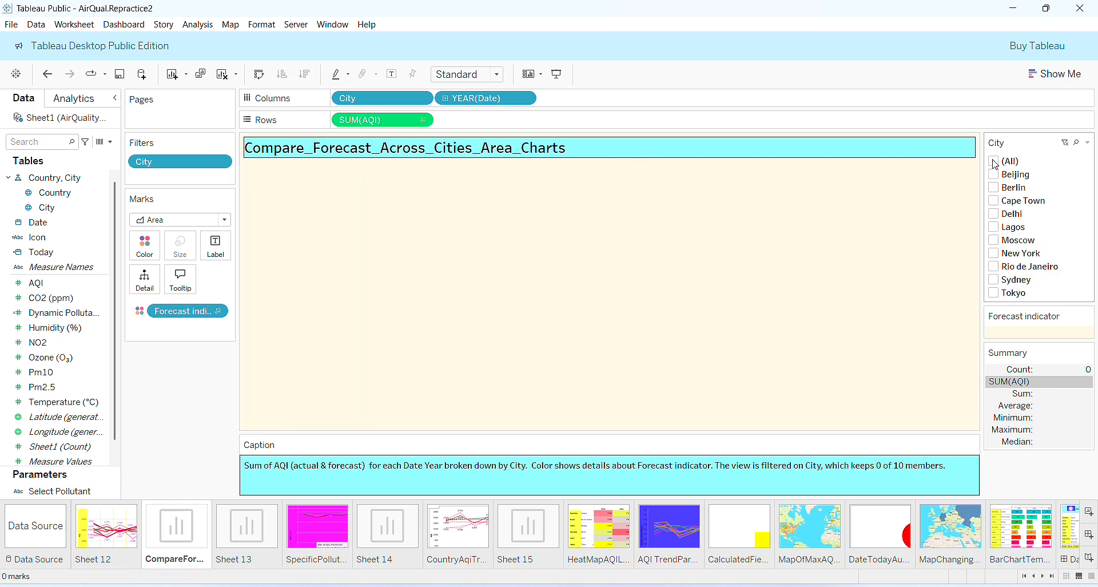
pyautogui.click(995, 189)
pyautogui.click(995, 214)
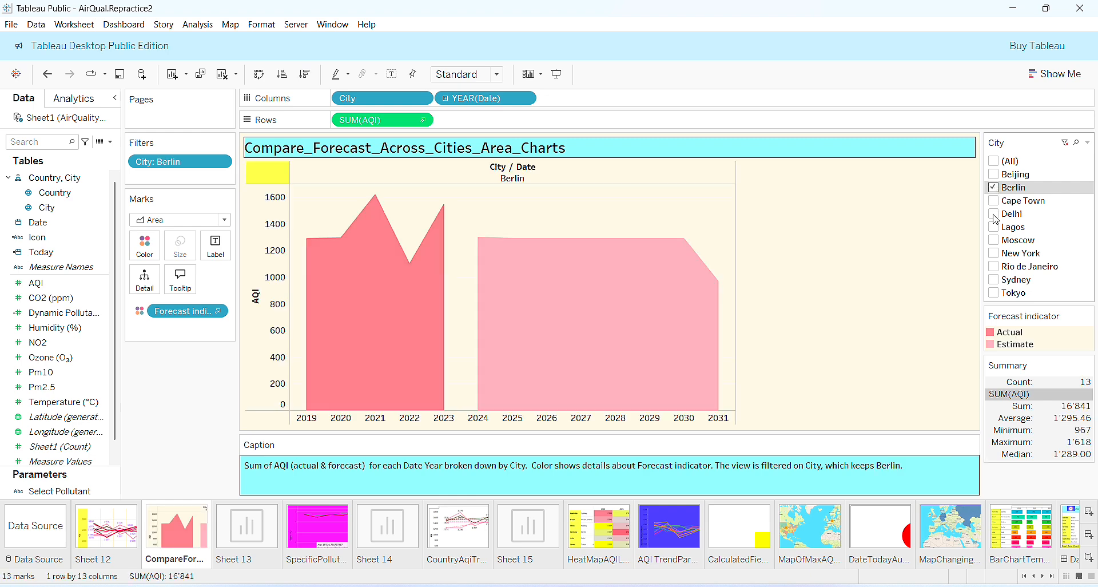
pyautogui.click(995, 241)
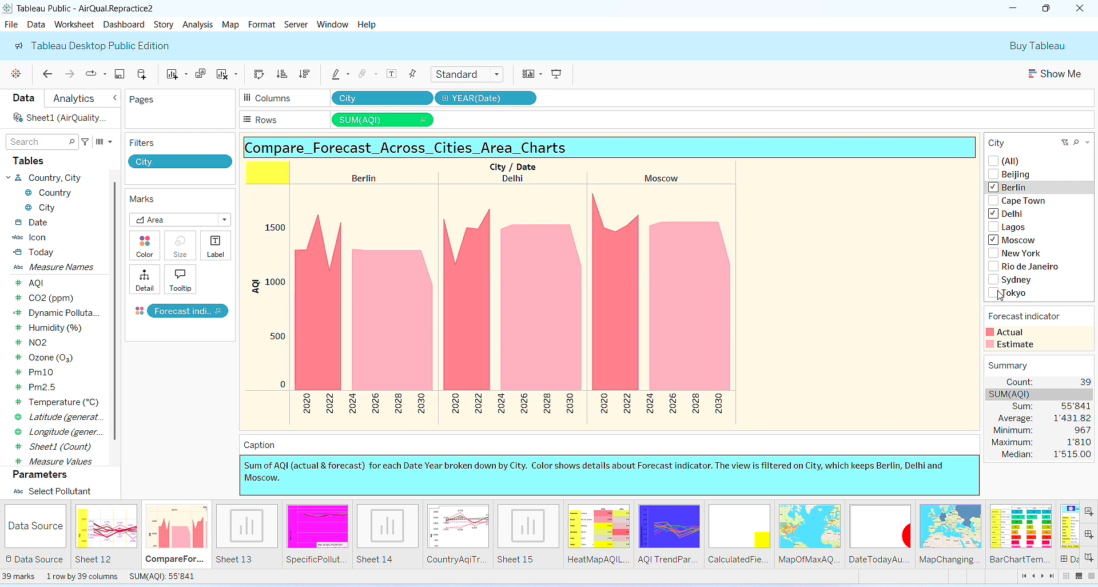
pyautogui.click(995, 266)
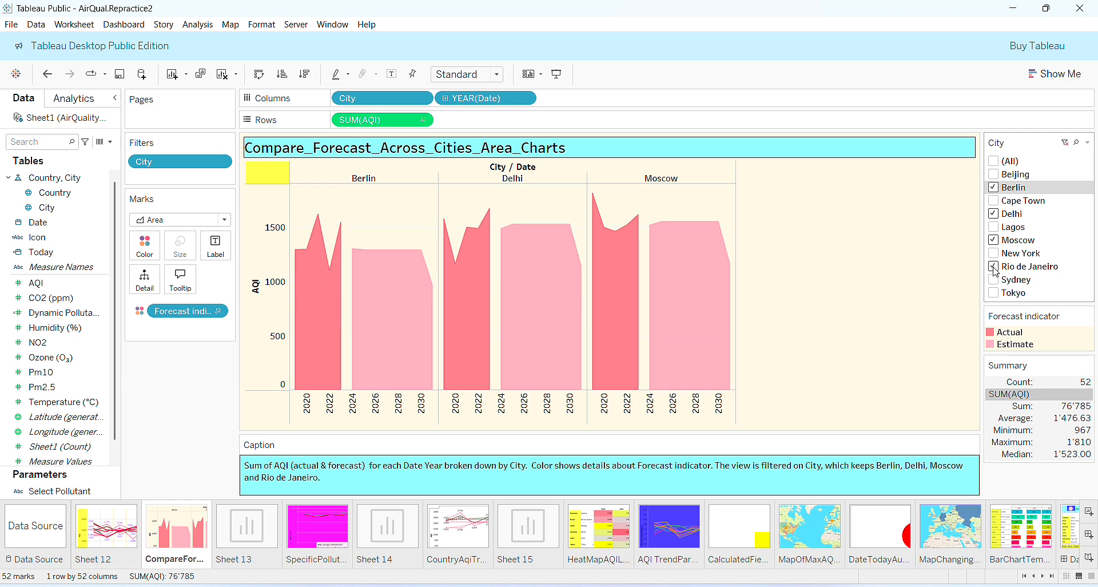
pyautogui.click(994, 175)
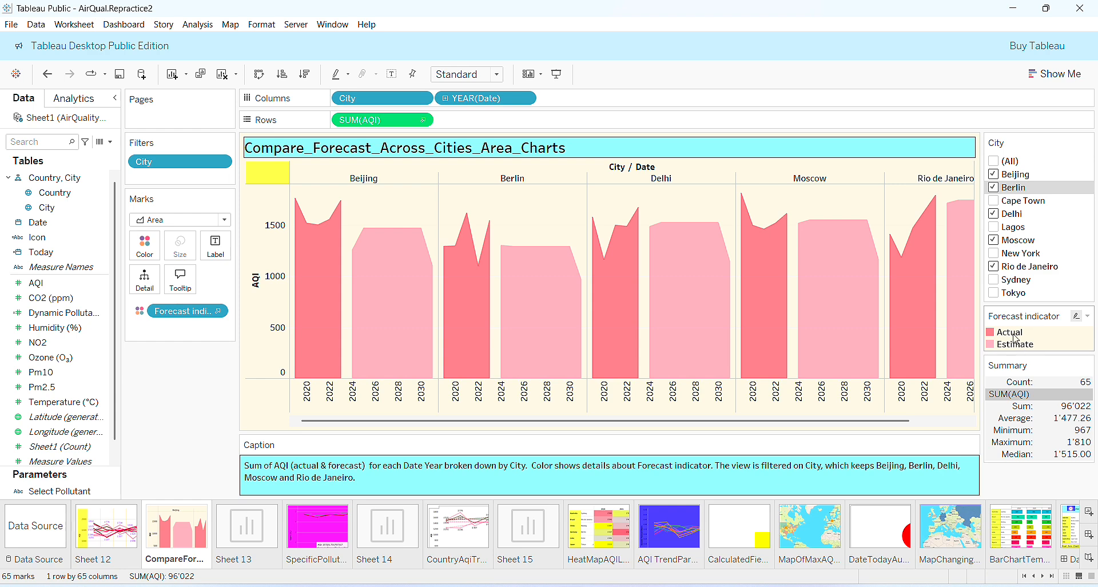
# Add Standard deviation to the Summary card, then switch to the empty Sheet 13.
pyautogui.click(1089, 317)
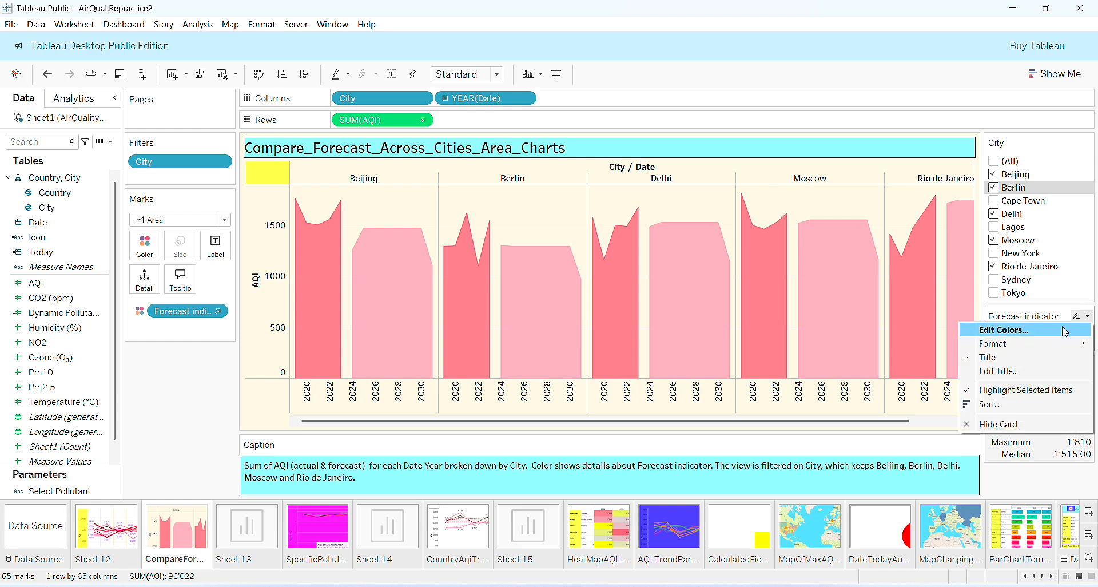
pyautogui.click(1088, 256)
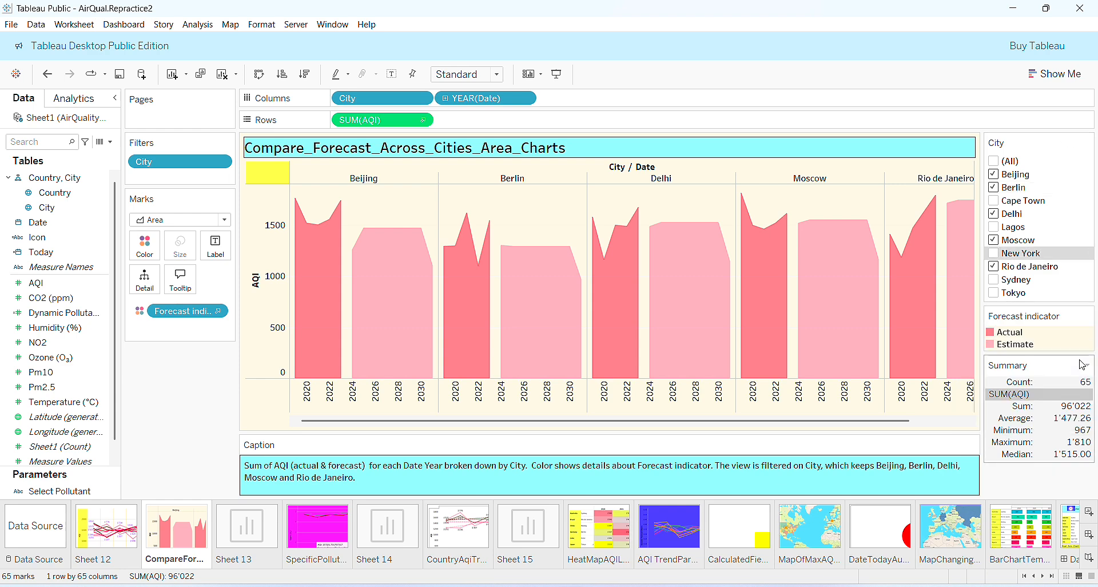
pyautogui.click(1087, 365)
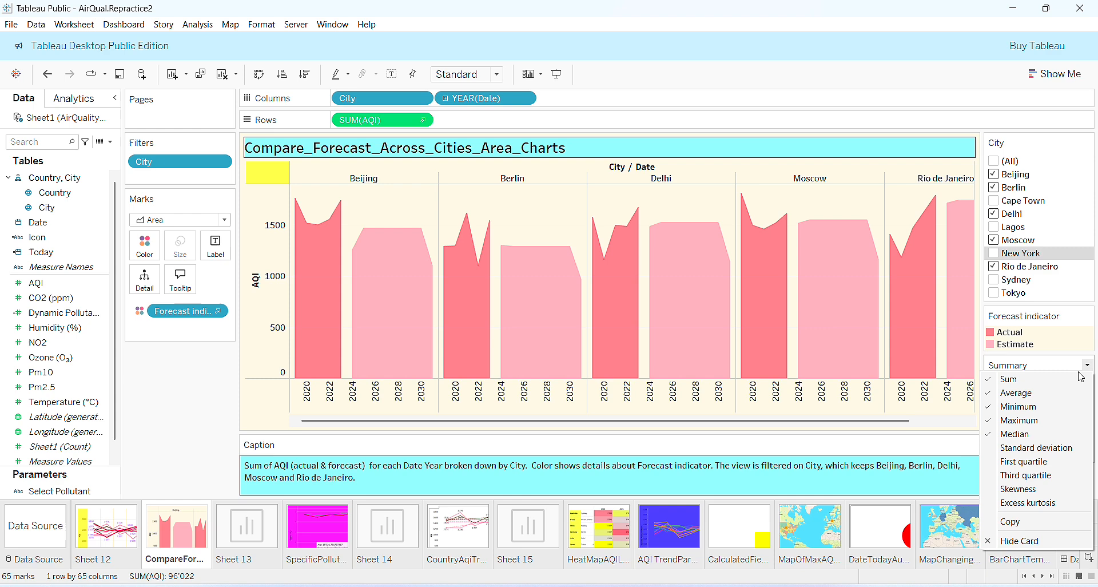
pyautogui.click(998, 455)
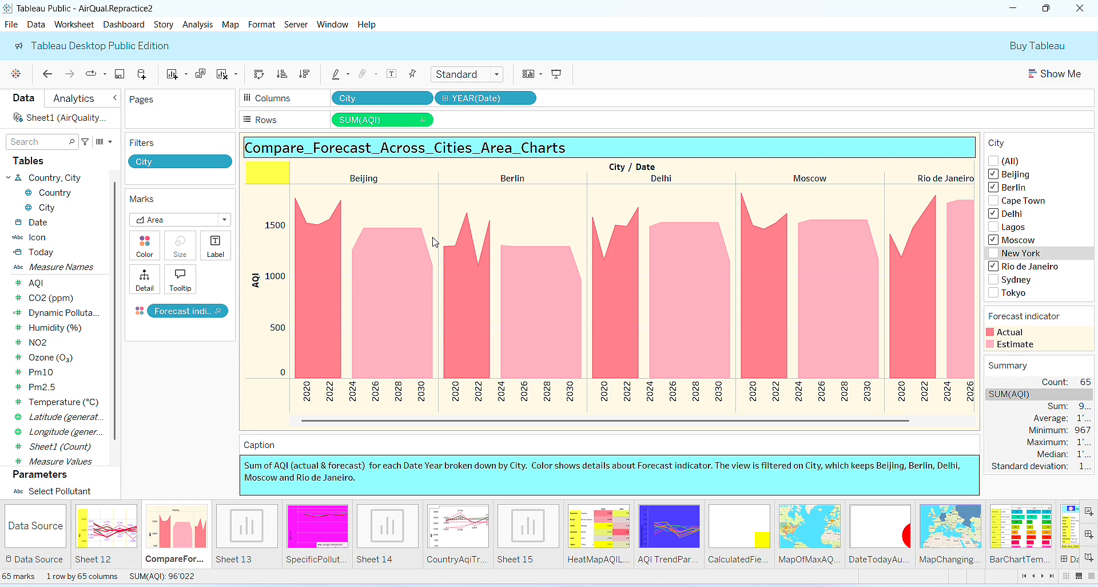
pyautogui.click(260, 538)
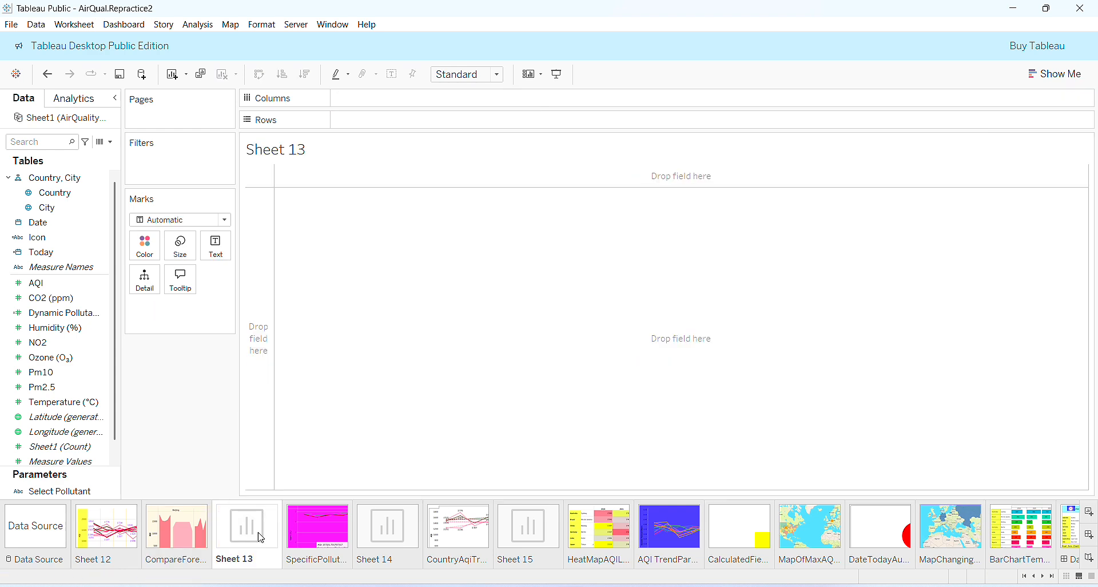
# Add City to Filters with all ten cities kept.
pyautogui.rightClick(402, 161)
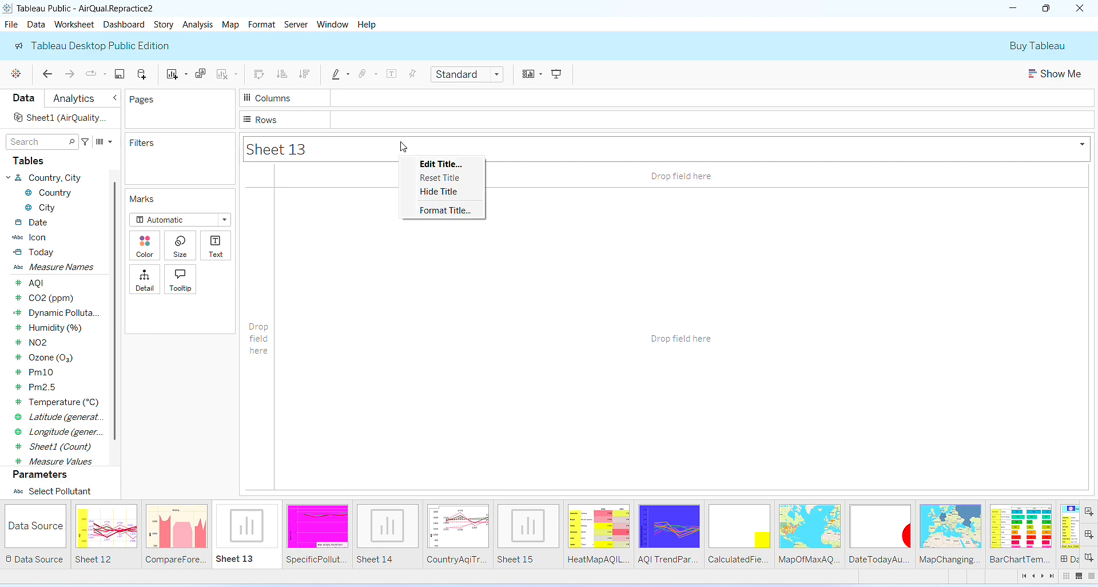
pyautogui.click(85, 208)
pyautogui.moveTo(60, 213); pyautogui.dragTo(164, 171)
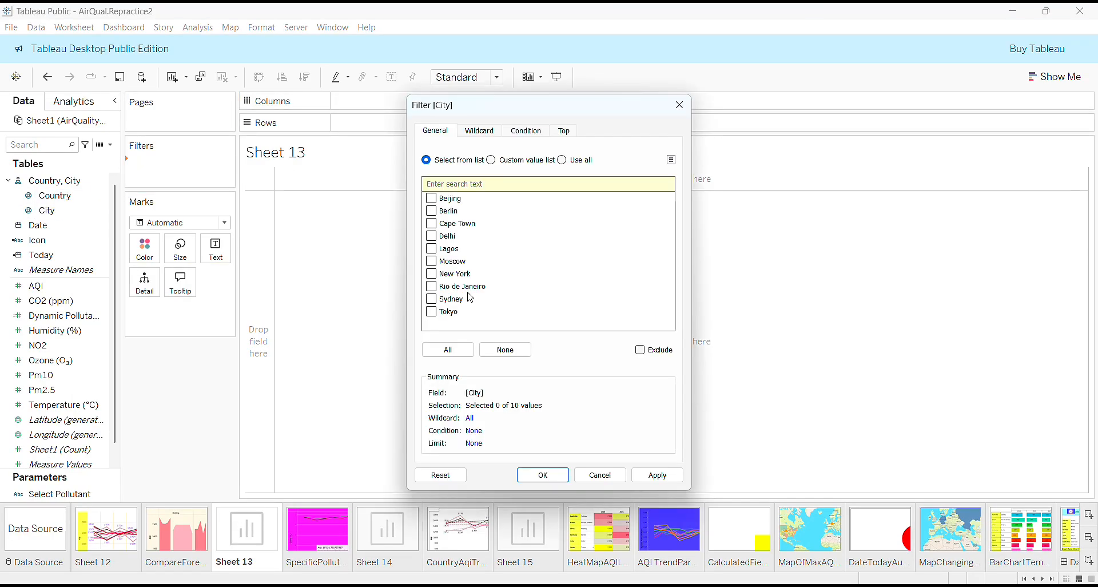
pyautogui.click(449, 350)
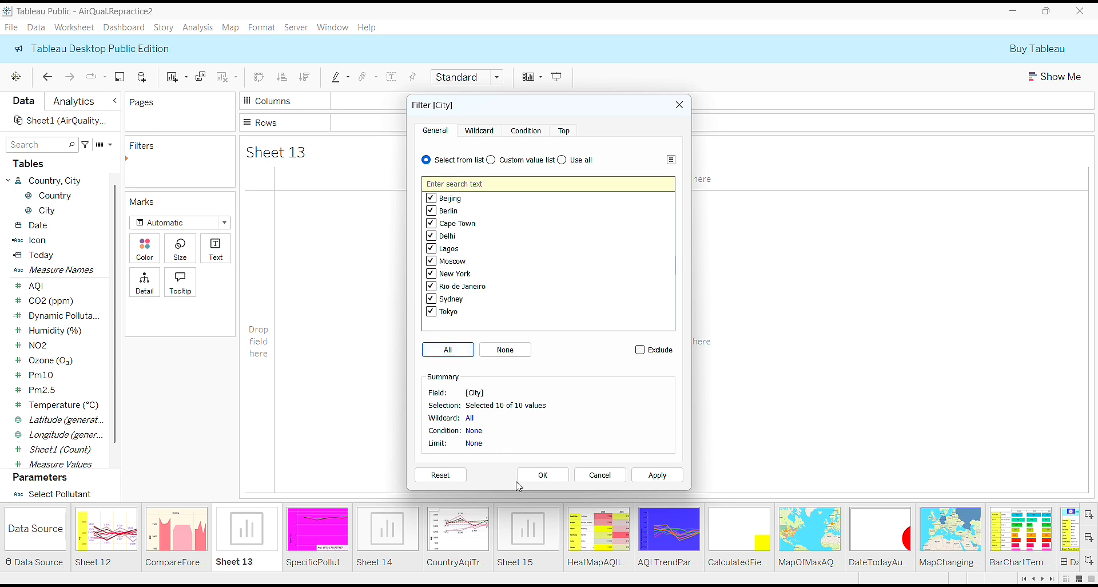
pyautogui.click(541, 475)
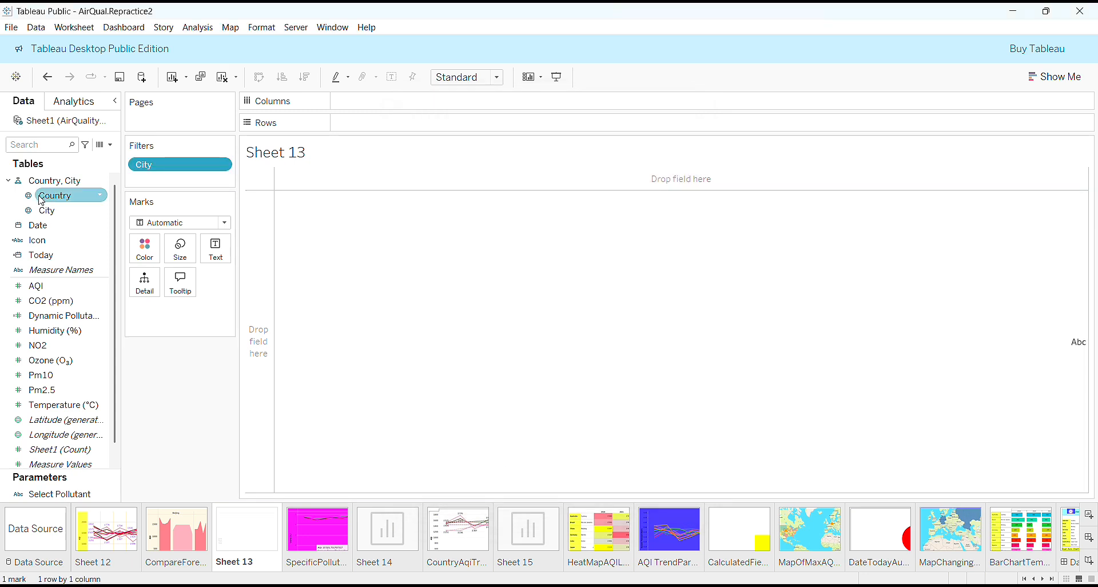
# Put City on Columns, SUM(AQI) on Rows, and YEAR(Date) on Columns.
pyautogui.moveTo(43, 210); pyautogui.dragTo(368, 109)
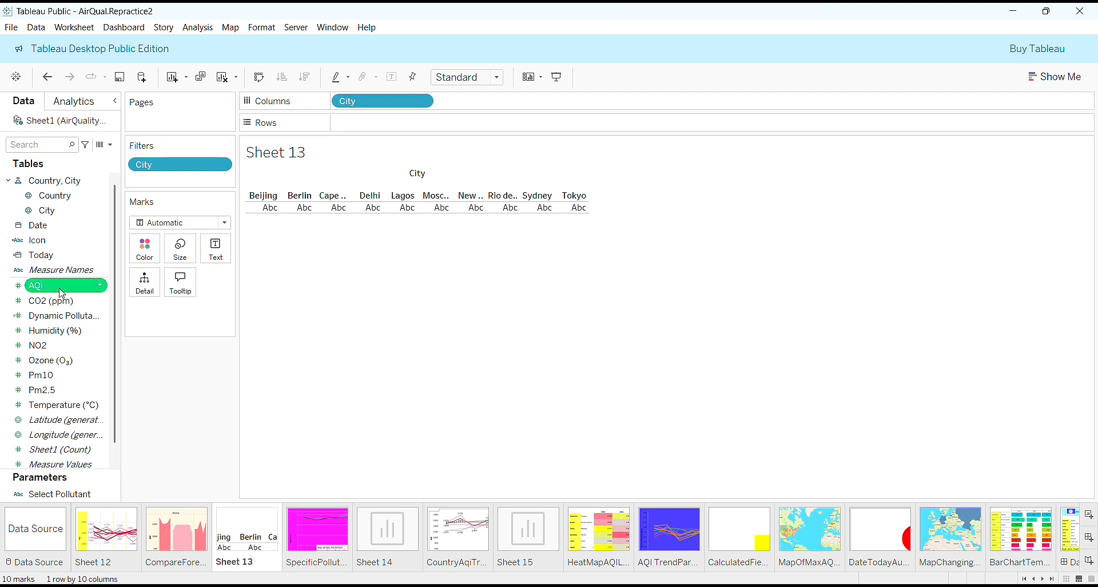
pyautogui.moveTo(35, 286); pyautogui.dragTo(385, 133)
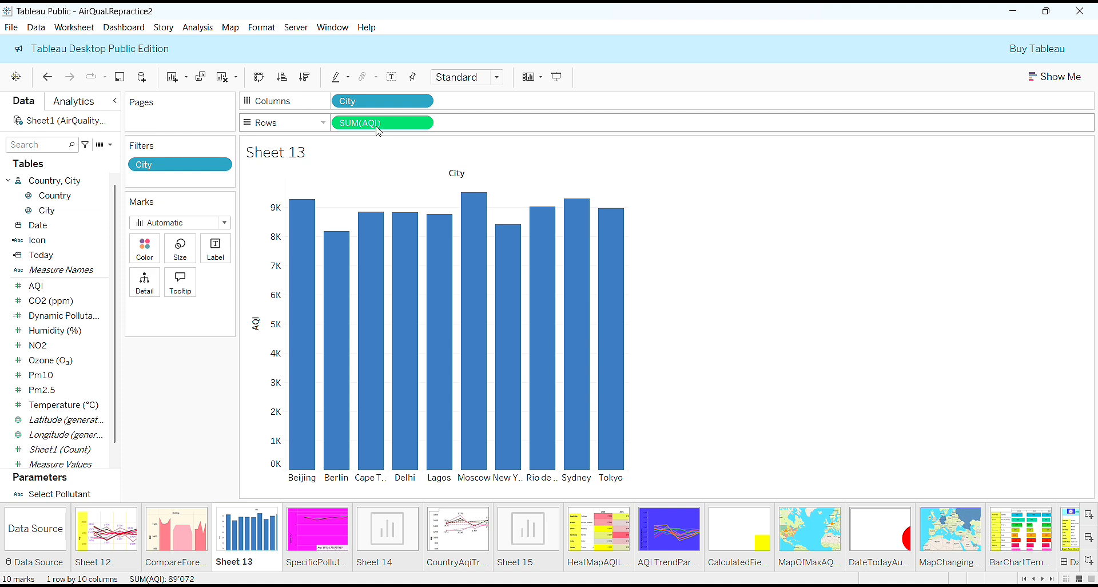
pyautogui.moveTo(36, 225); pyautogui.dragTo(498, 105)
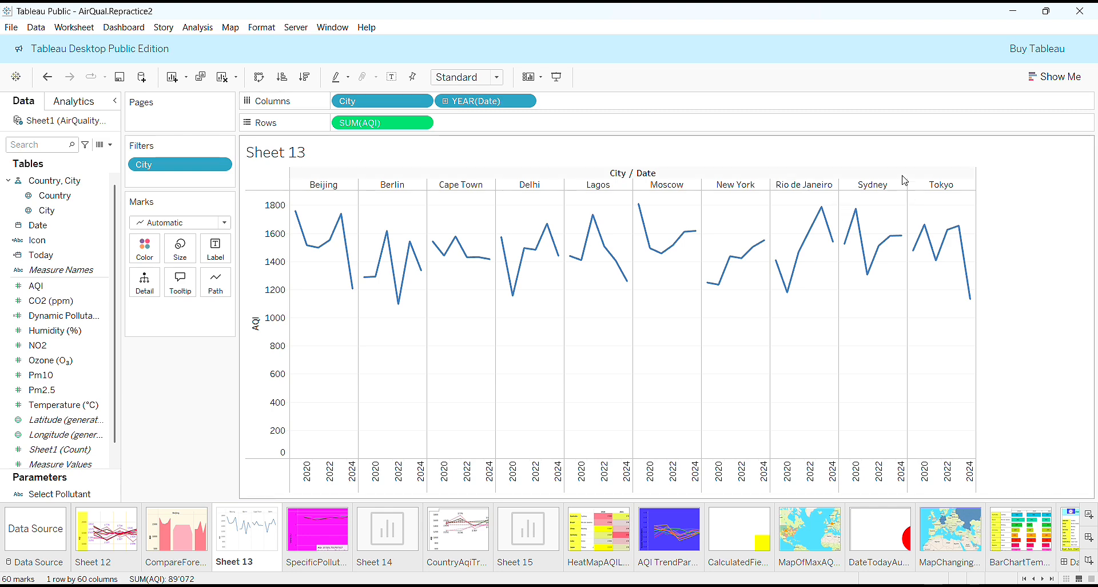
# Convert Sheet 13 to a stacked area chart coloured by City using Show Me.
pyautogui.click(1057, 77)
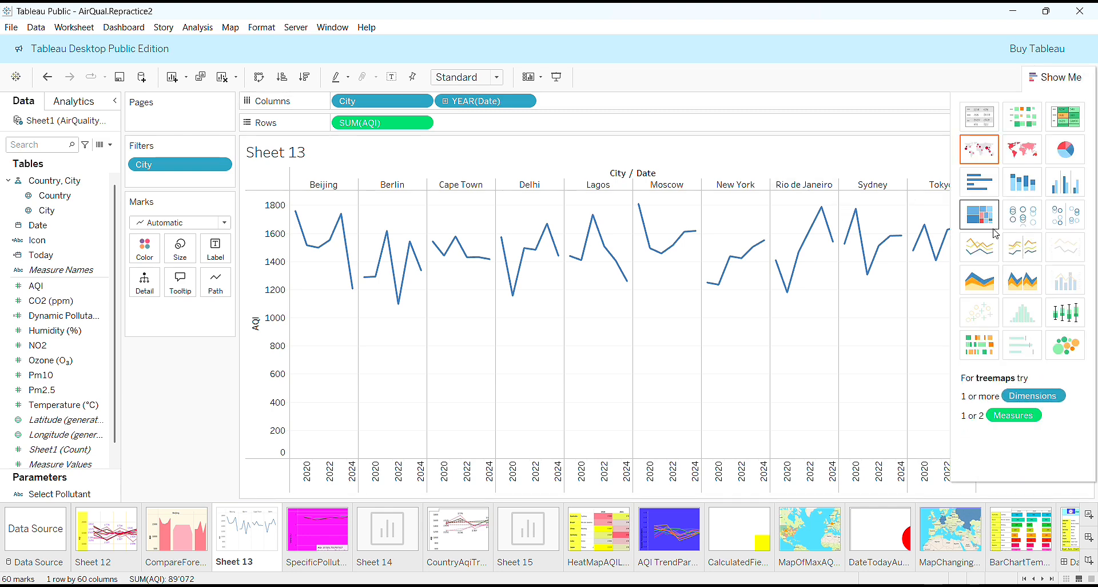
pyautogui.click(979, 280)
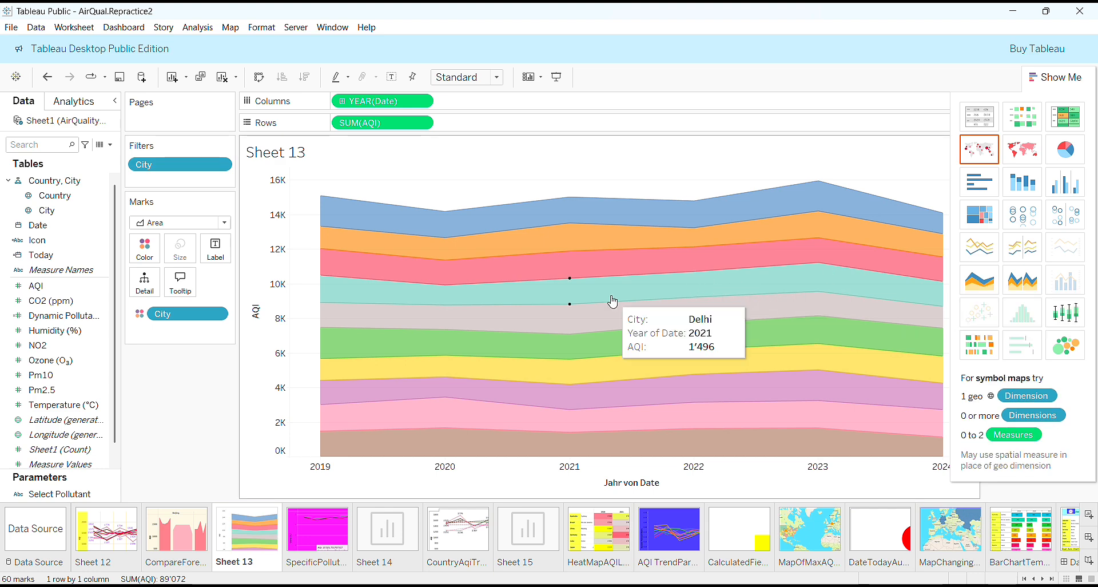
pyautogui.click(1060, 78)
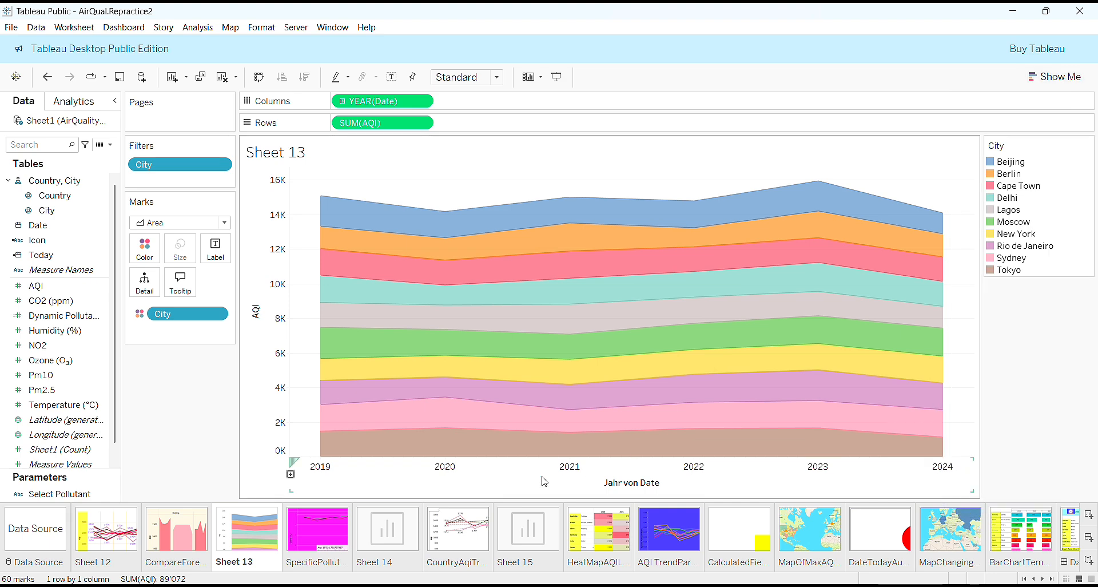
pyautogui.click(183, 536)
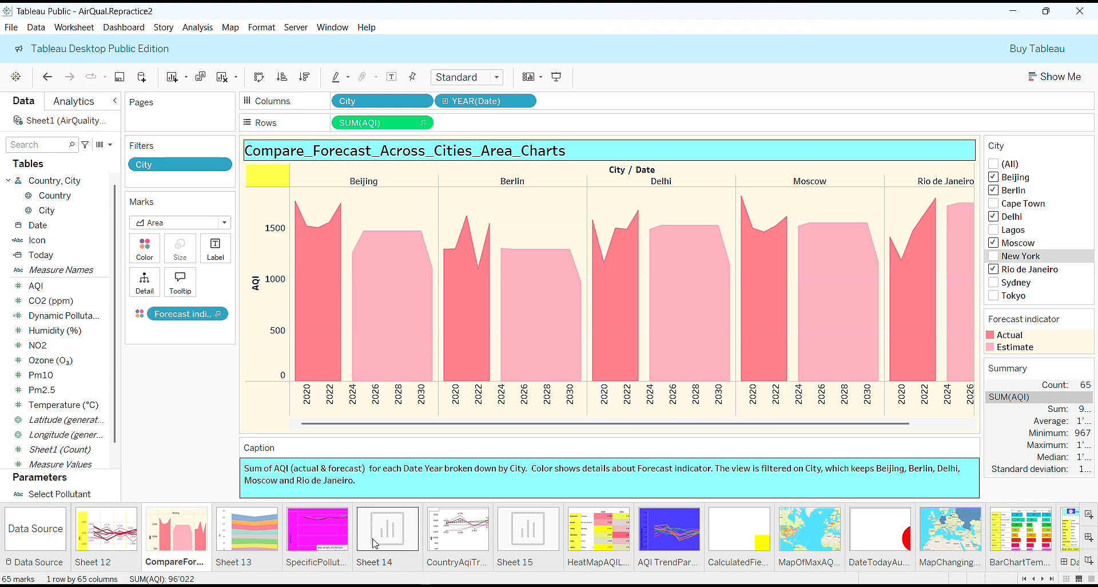
pyautogui.click(325, 544)
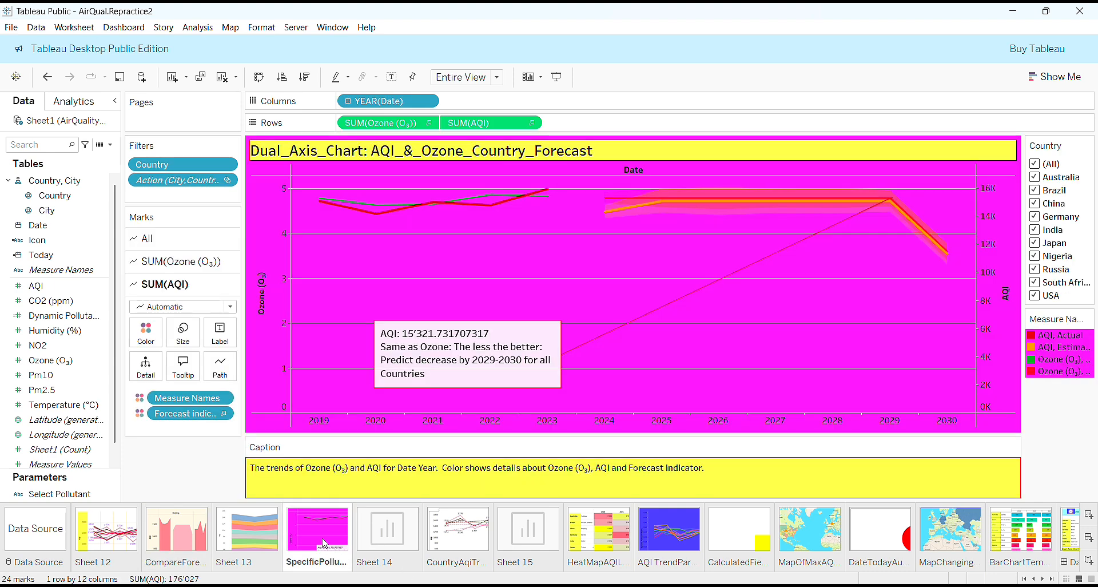
pyautogui.click(247, 535)
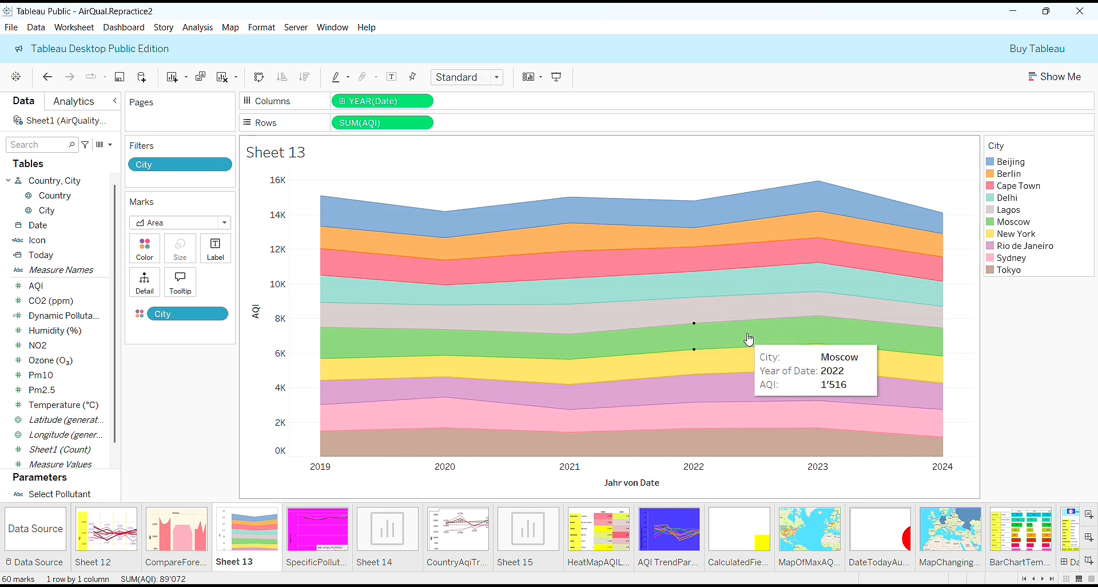
# Turn on Show Forecast for Sheet 13's stacked AQI areas.
pyautogui.rightClick(828, 333)
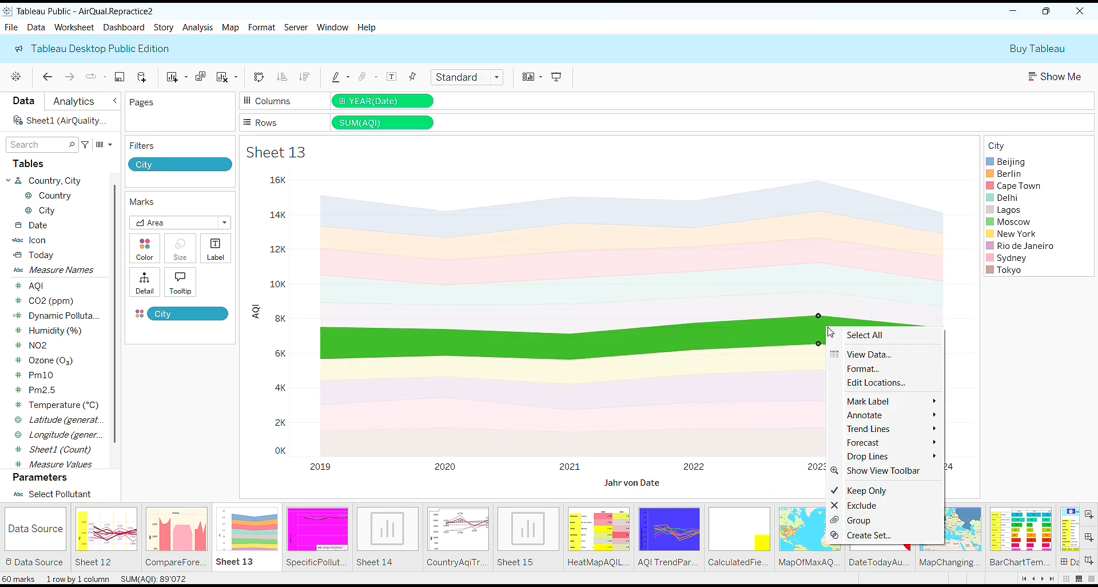
pyautogui.moveTo(893, 442)
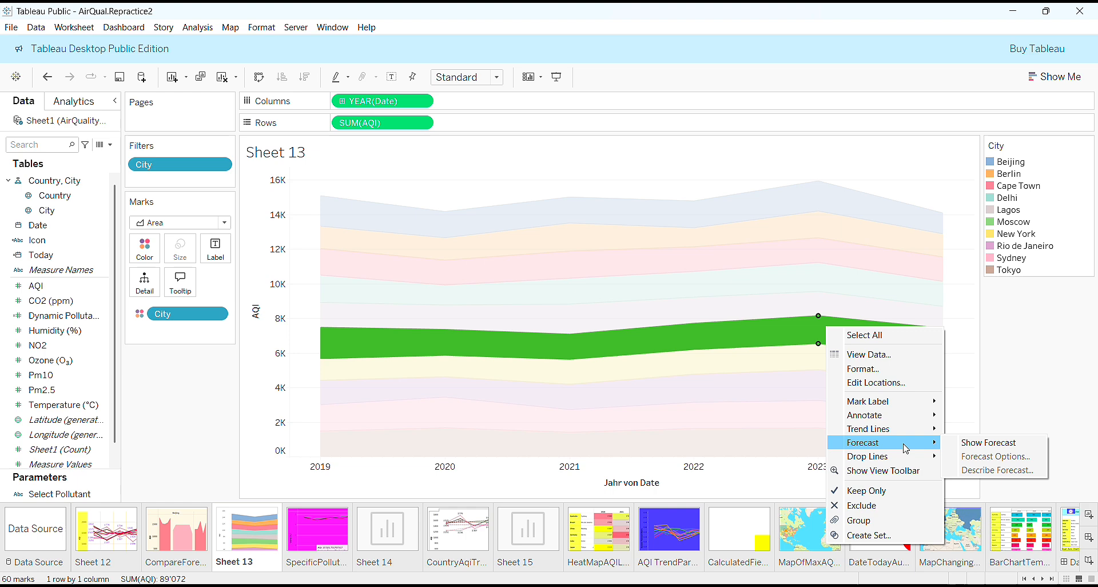
pyautogui.click(965, 444)
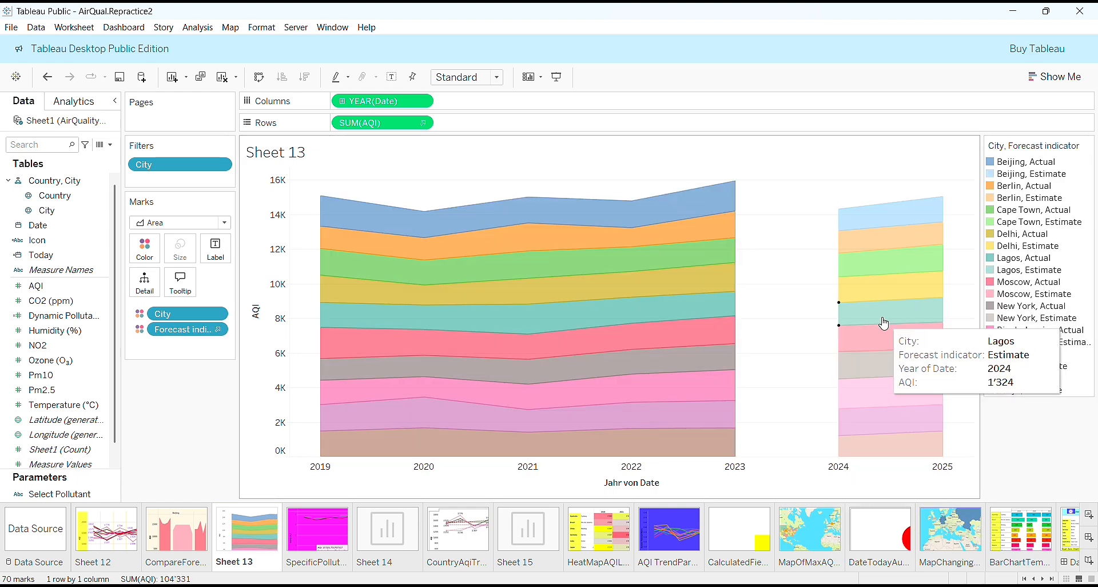
# Set the forecast length to exactly 8 years in Forecast Options.
pyautogui.click(884, 324)
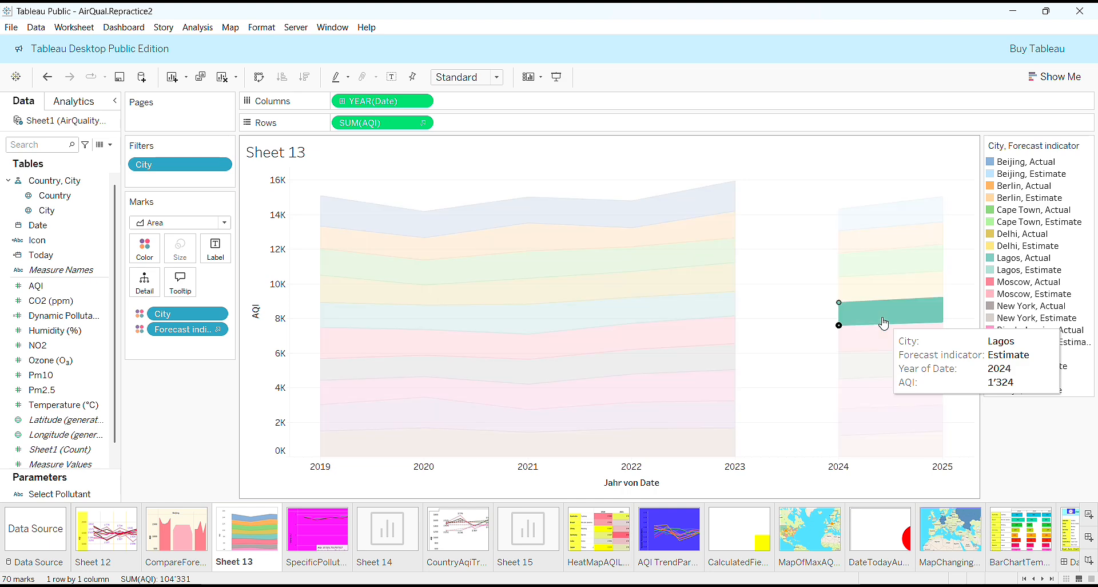
pyautogui.rightClick(885, 327)
pyautogui.moveTo(933, 439)
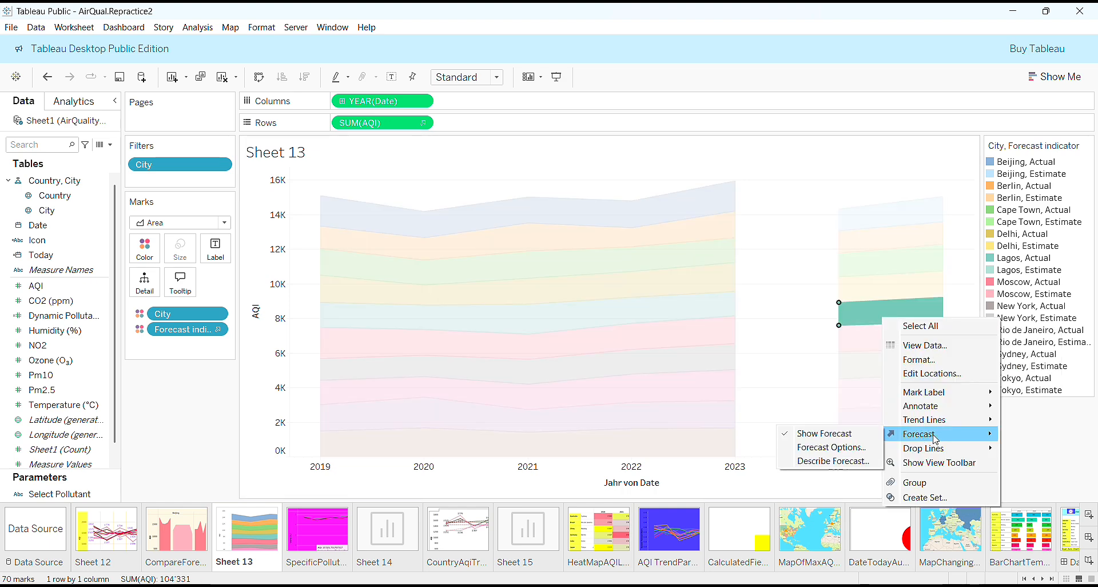
pyautogui.click(867, 449)
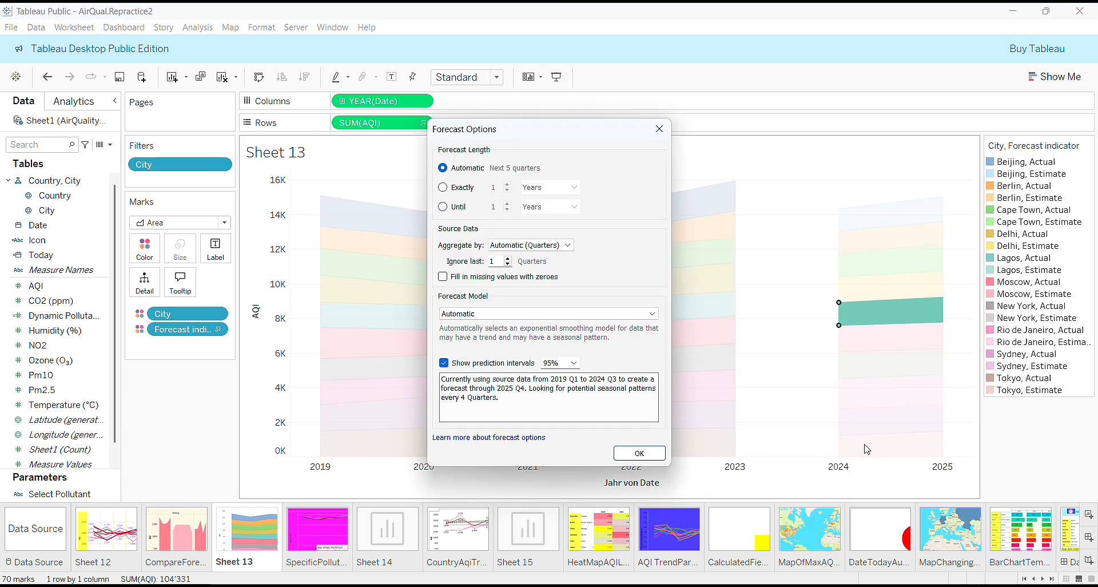
pyautogui.click(443, 188)
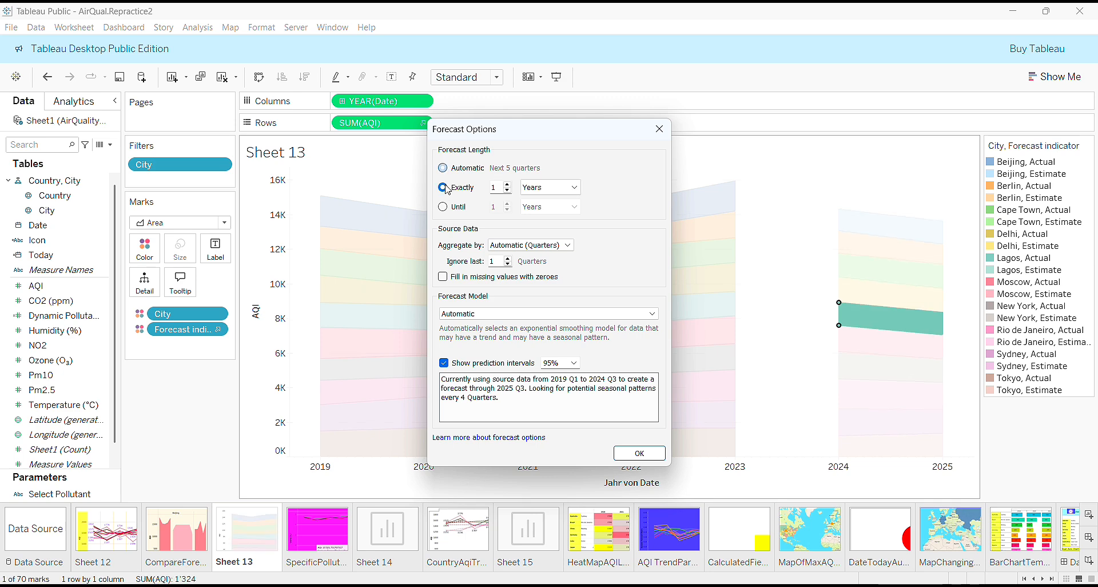
pyautogui.click(509, 185)
pyautogui.click(508, 185)
pyautogui.click(509, 185)
pyautogui.click(509, 185)
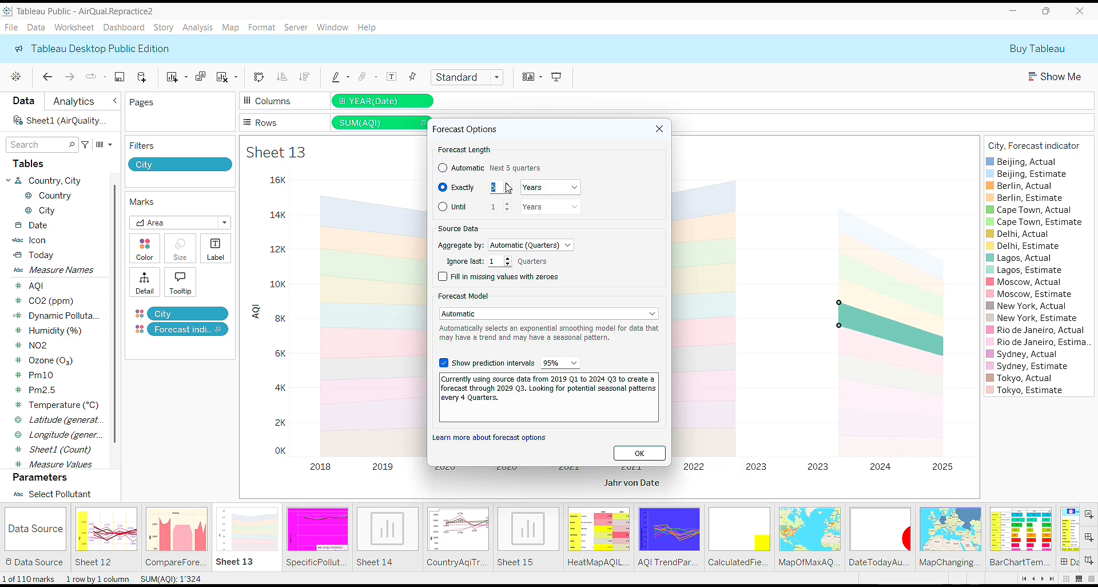
pyautogui.click(509, 185)
pyautogui.click(508, 186)
pyautogui.click(508, 185)
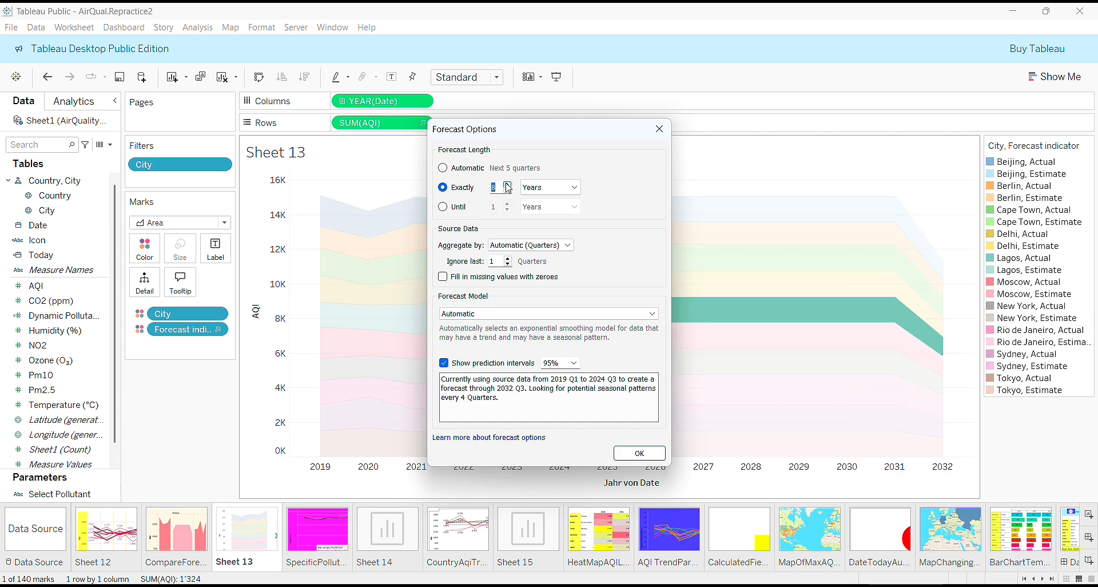
pyautogui.click(634, 454)
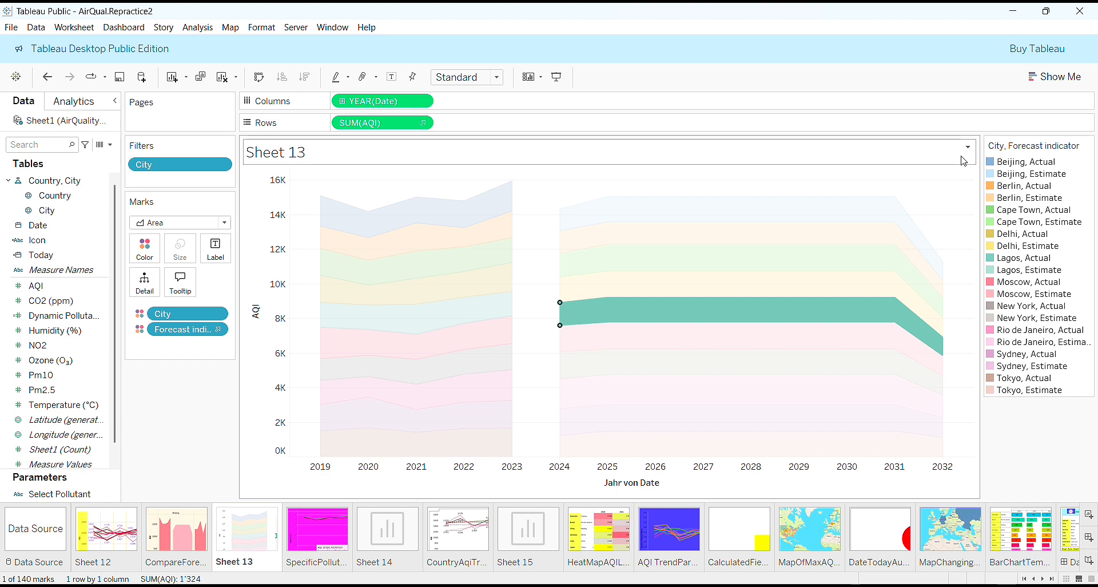
# Deselect the Lagos area and glance at the CompareForecast sheet before returning to Sheet 13.
pyautogui.click(1021, 437)
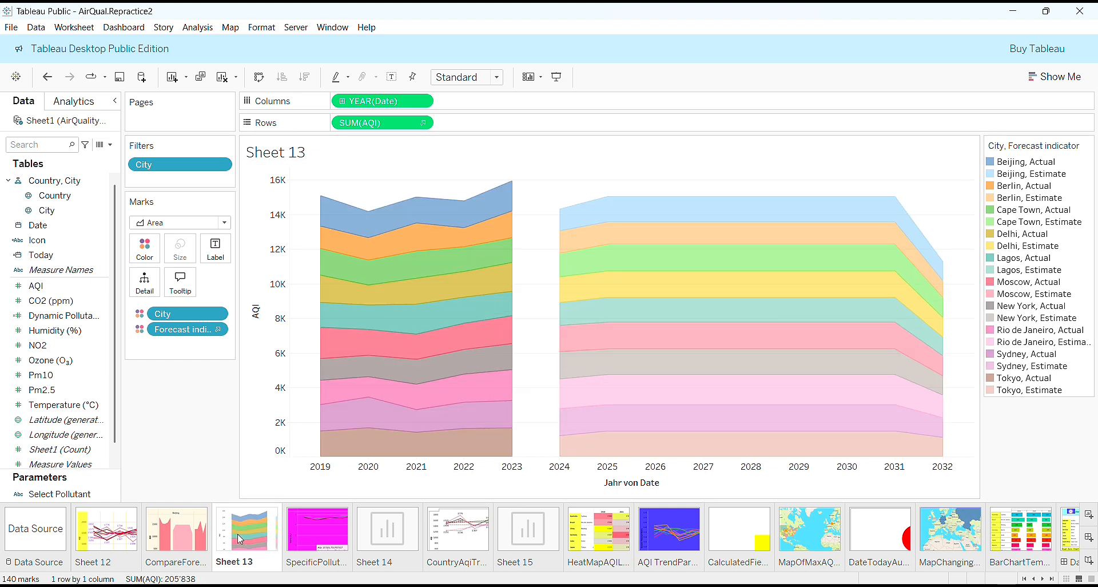
pyautogui.click(167, 534)
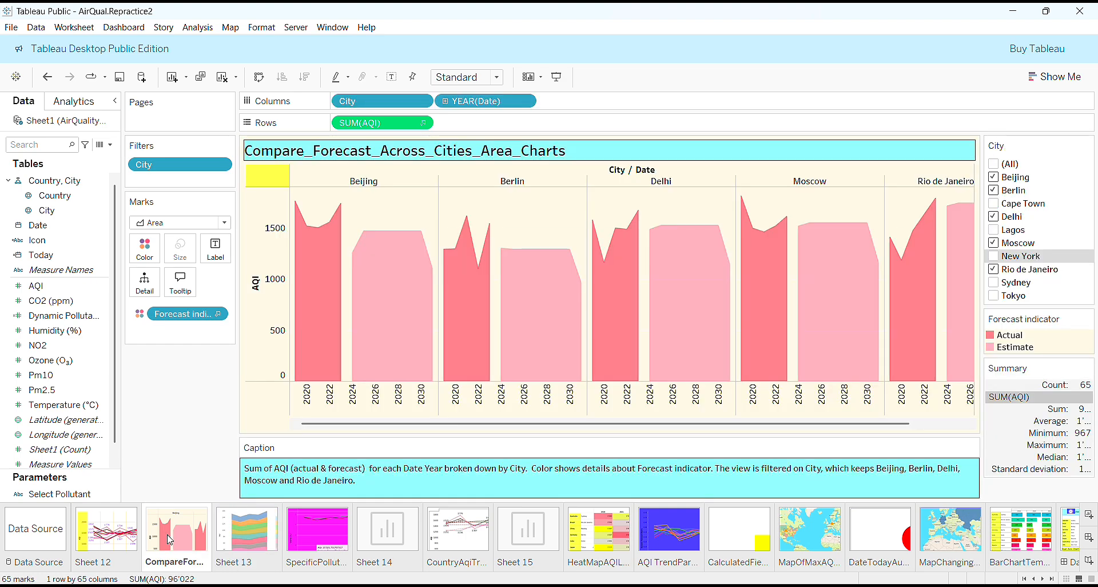
pyautogui.click(247, 528)
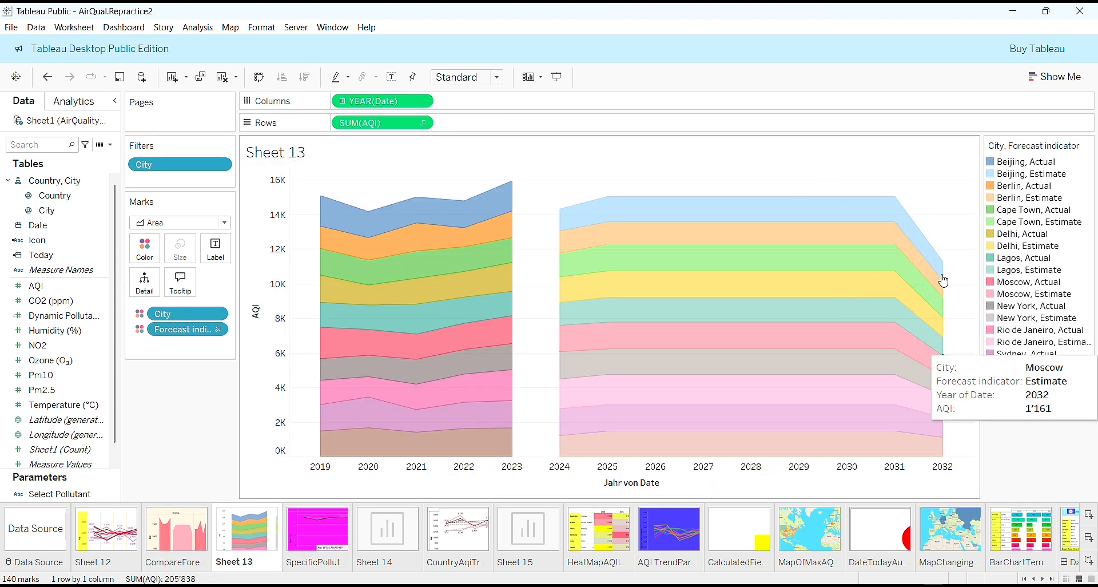
# Show the City filter card and uncheck Berlin, Lagos, Sydney and Tokyo.
pyautogui.click(220, 164)
pyautogui.click(210, 199)
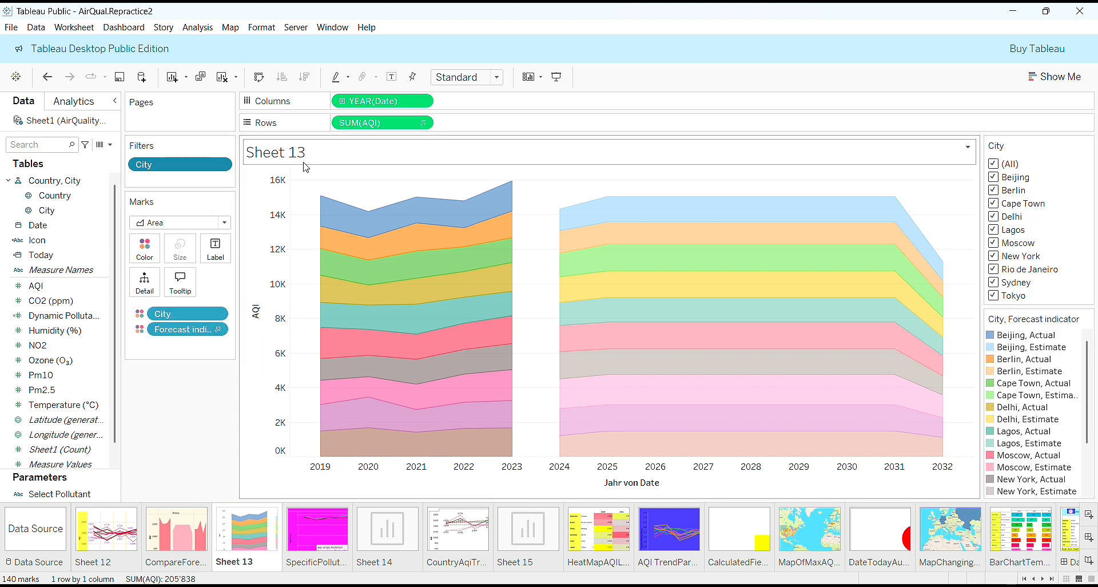
pyautogui.click(993, 191)
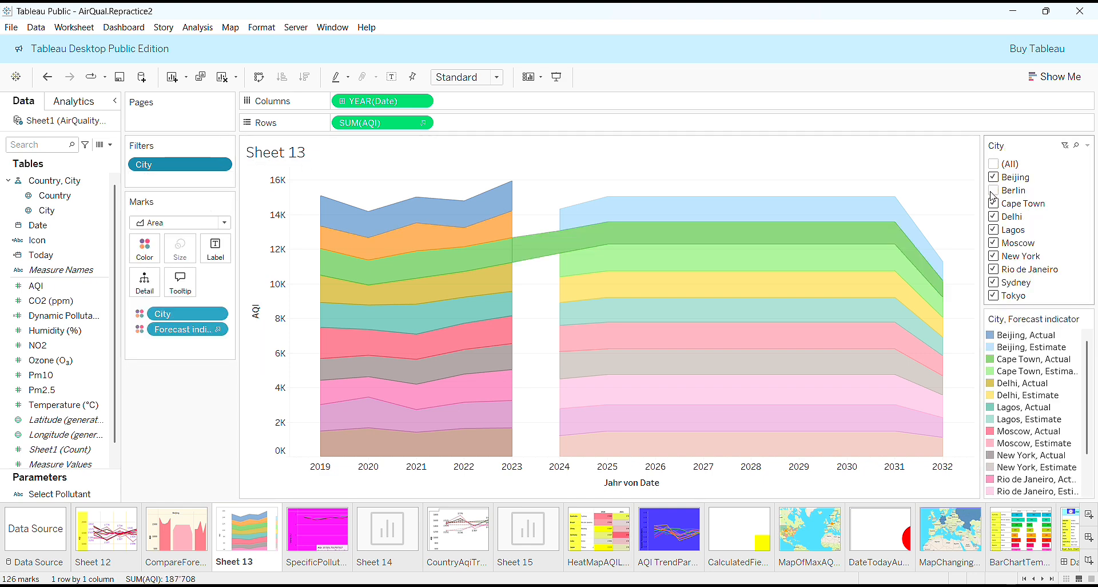
pyautogui.click(994, 231)
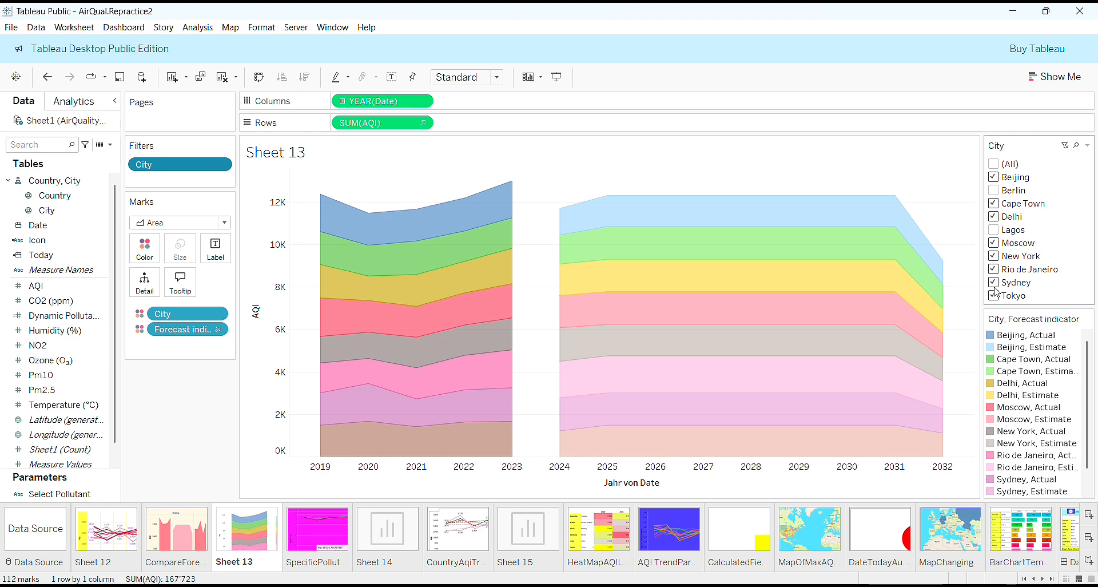
pyautogui.click(993, 284)
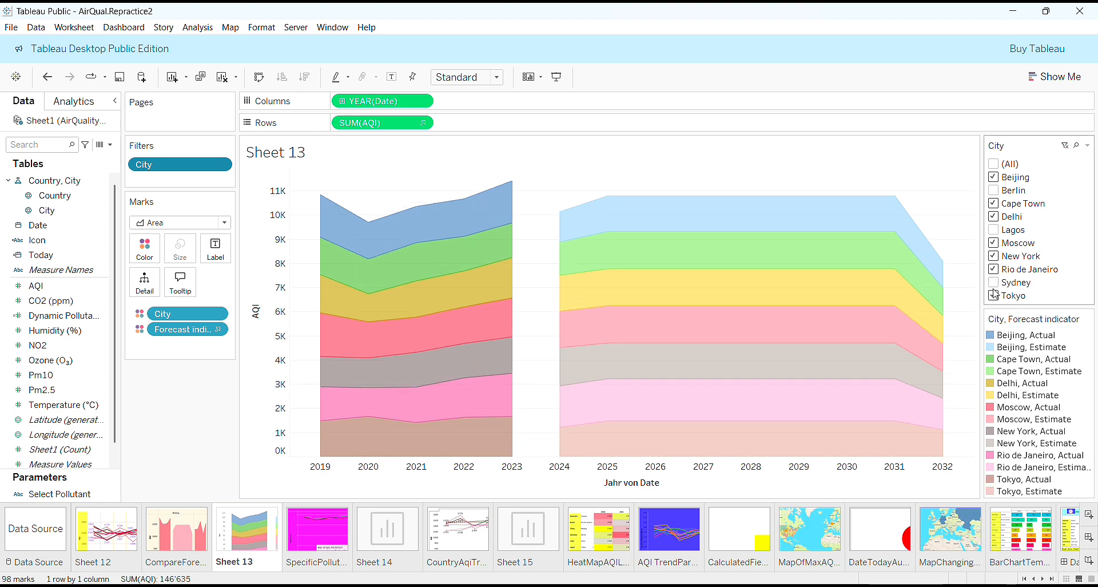
pyautogui.click(994, 296)
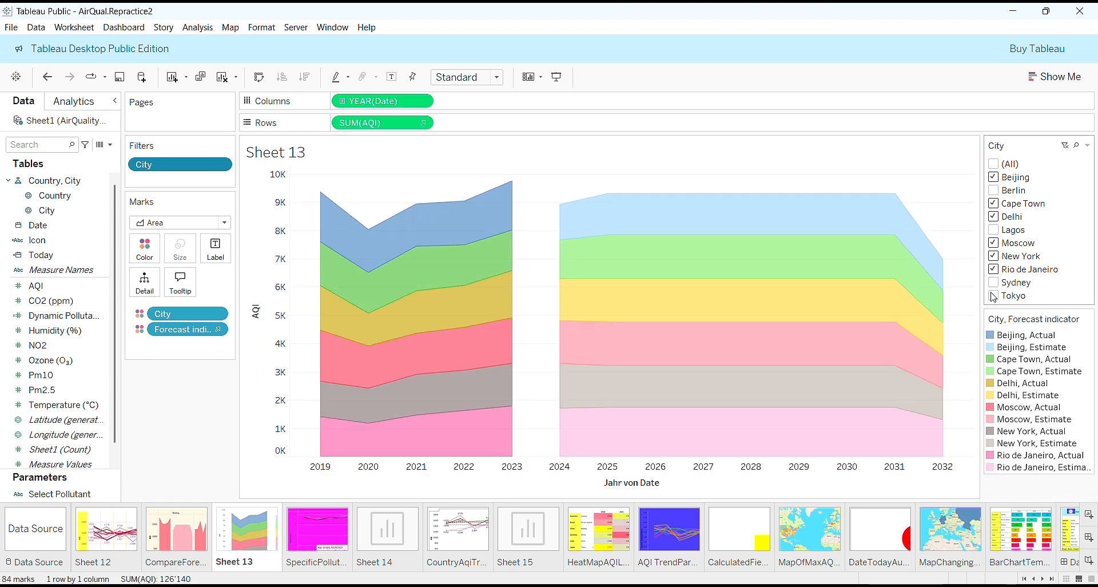
# Review the CompareForecast sheet, return to Sheet 13, and open the colour legend options.
pyautogui.click(190, 548)
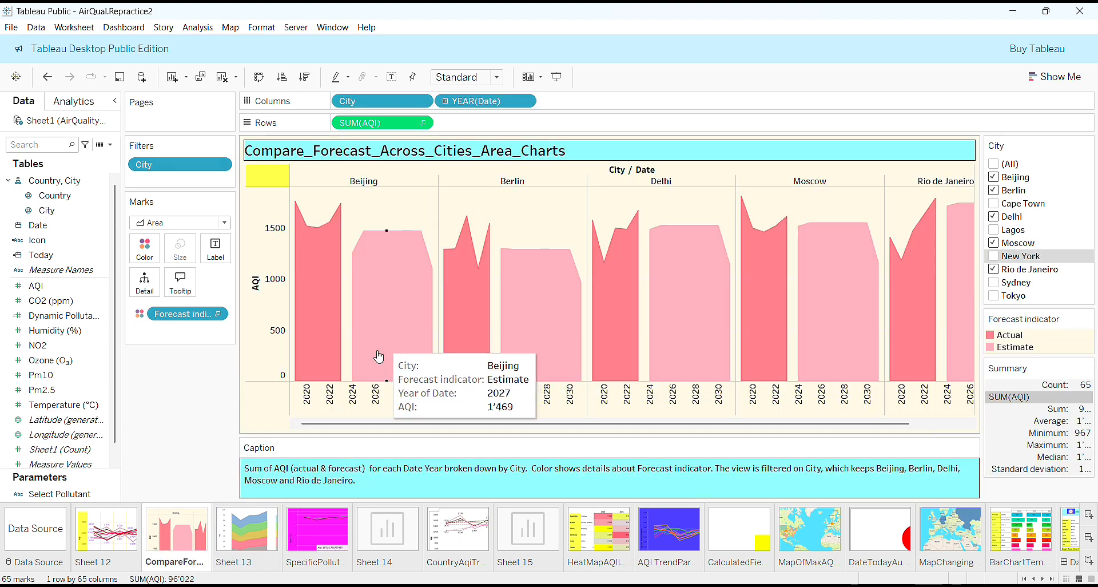
pyautogui.click(252, 535)
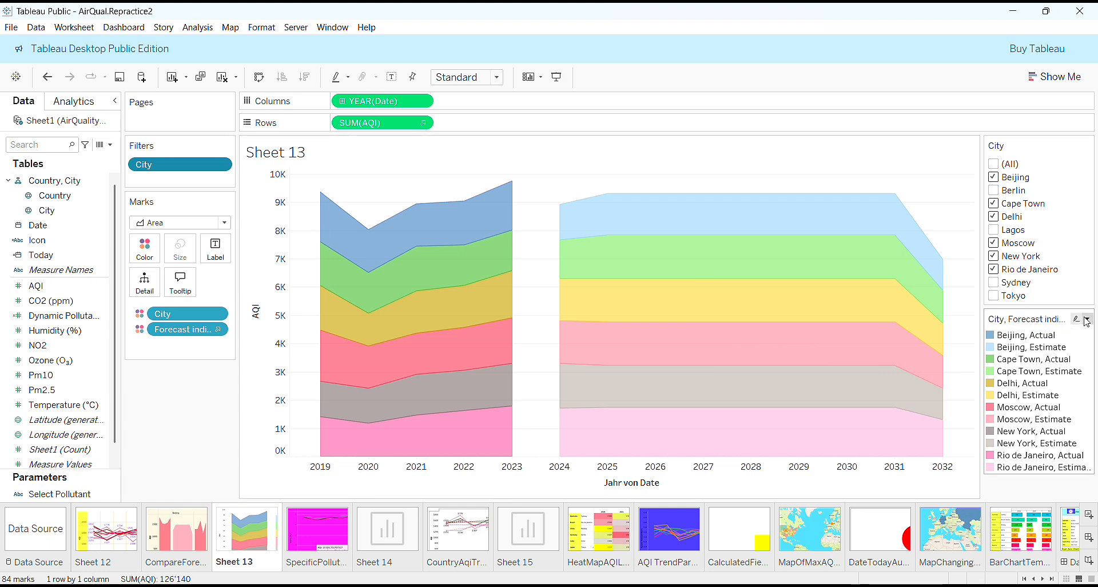
pyautogui.click(1087, 320)
pyautogui.click(1034, 332)
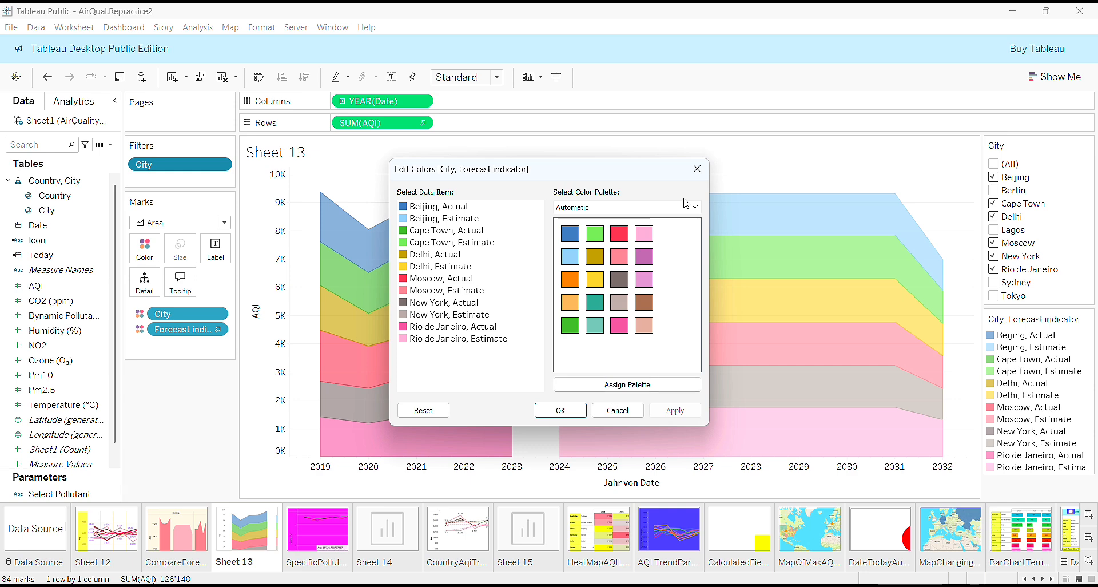
pyautogui.click(701, 211)
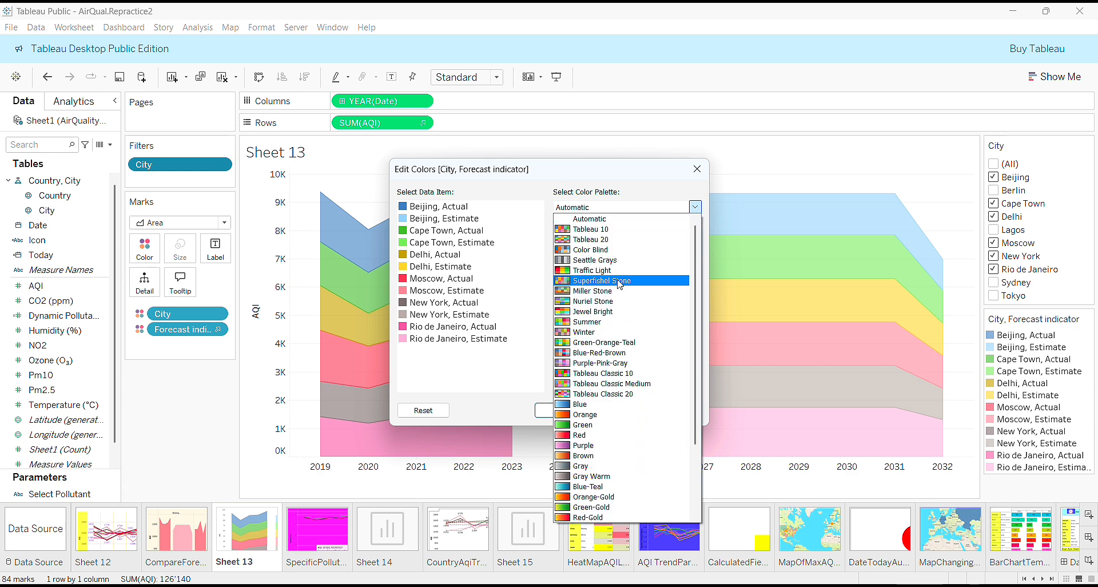
pyautogui.click(707, 172)
pyautogui.click(708, 172)
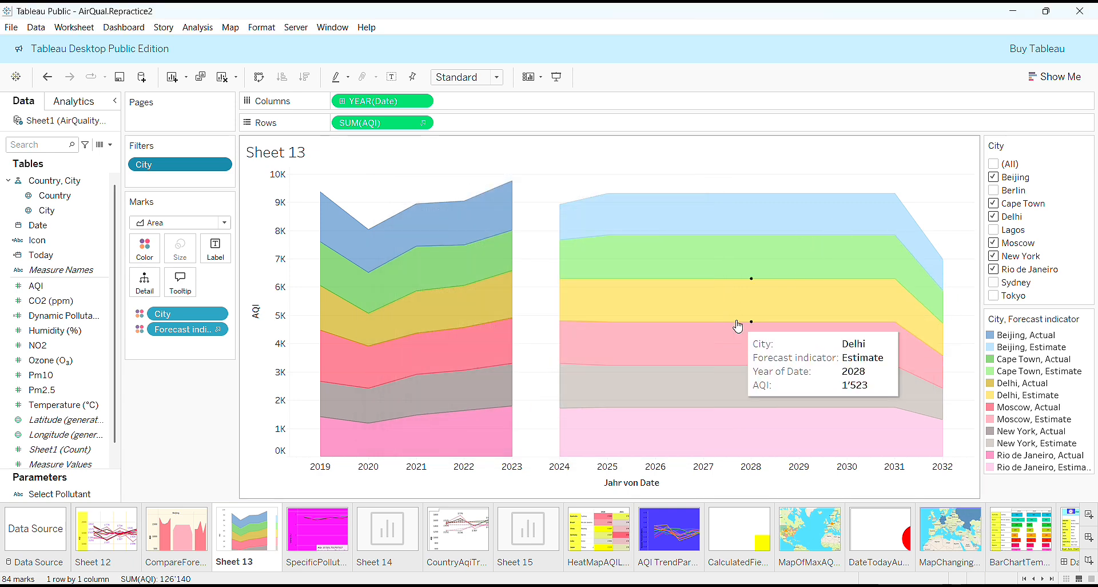
# Give Sheet 13's title a pure red (#ff0000) border in the Format Title pane.
pyautogui.click(721, 207)
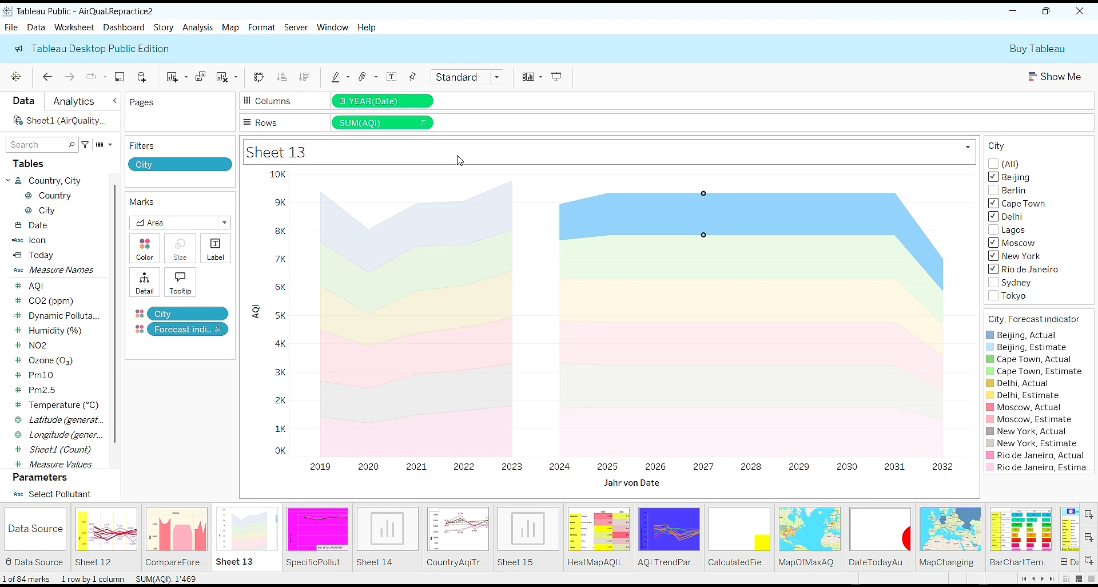
pyautogui.rightClick(641, 156)
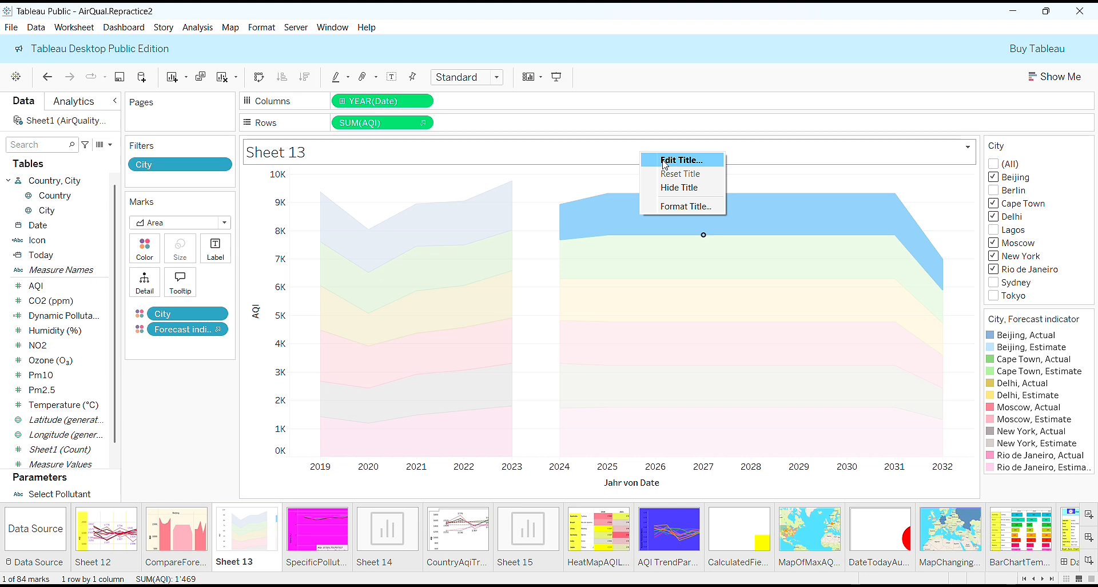
pyautogui.click(675, 207)
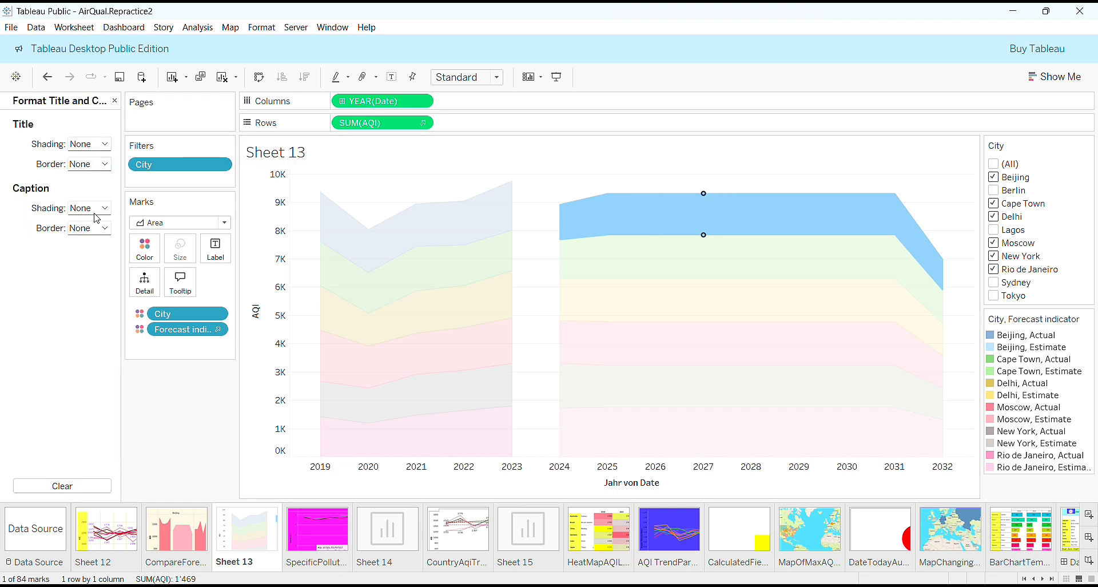
pyautogui.click(105, 166)
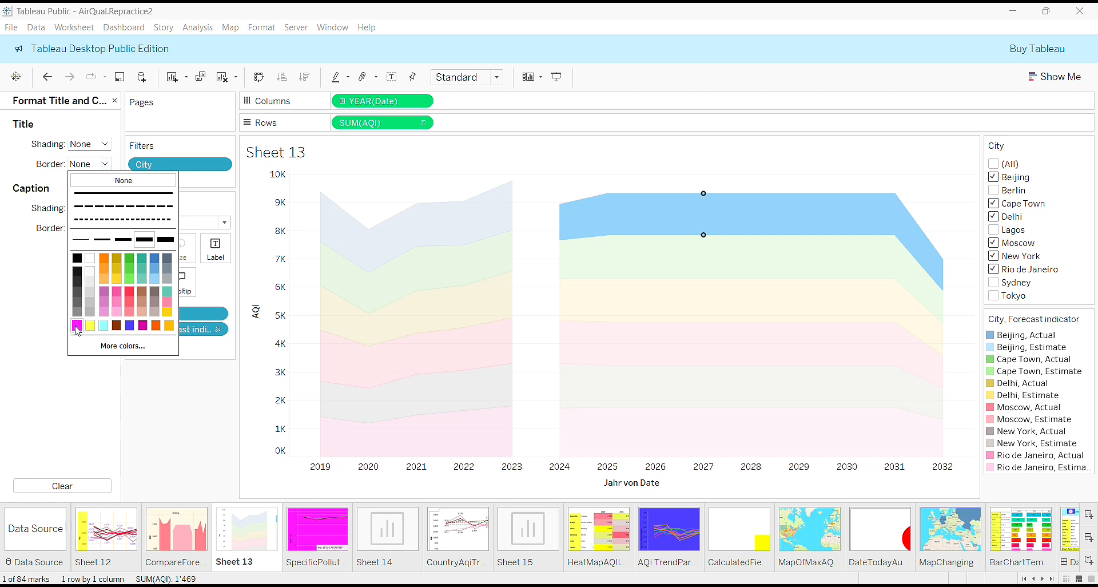
pyautogui.click(117, 327)
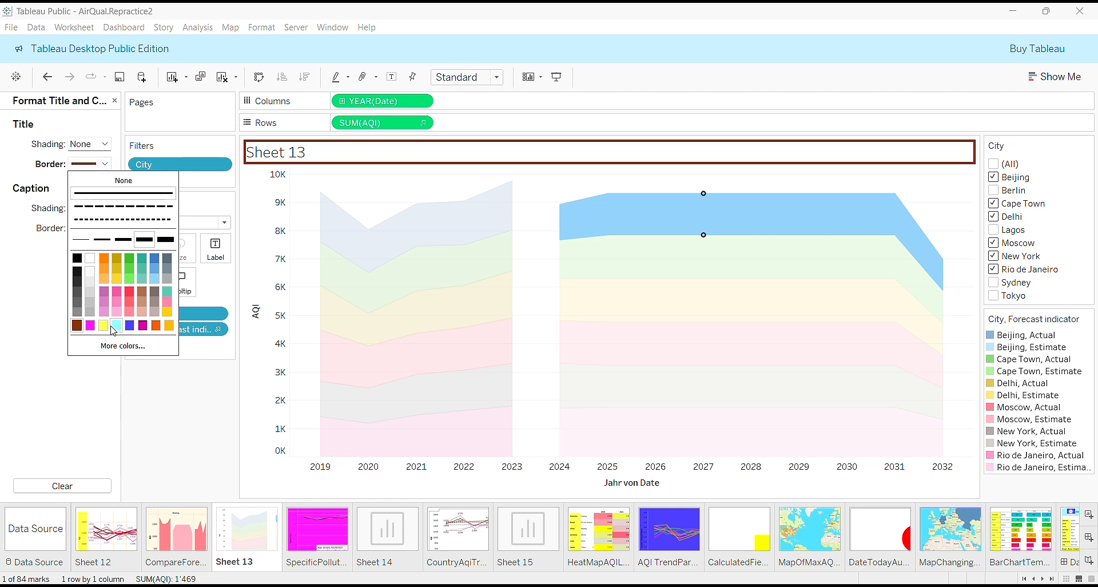
pyautogui.click(135, 346)
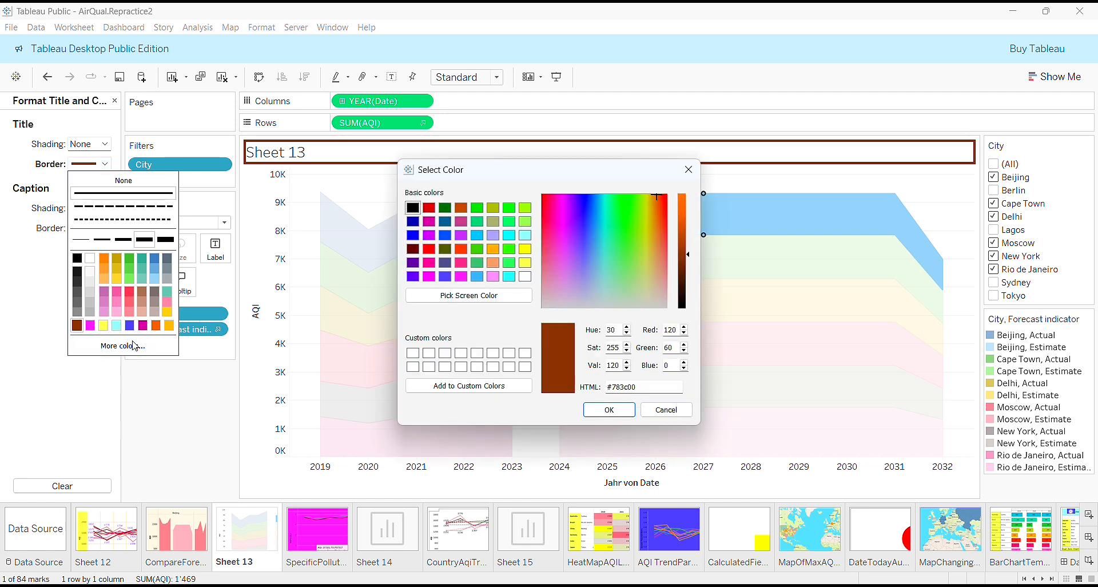
pyautogui.click(429, 250)
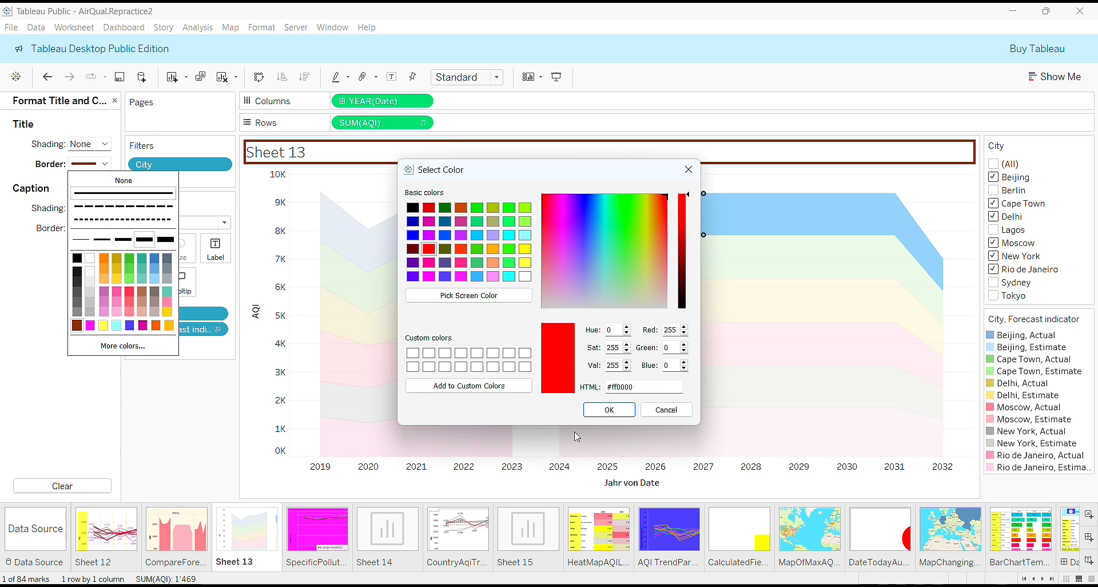
pyautogui.click(610, 411)
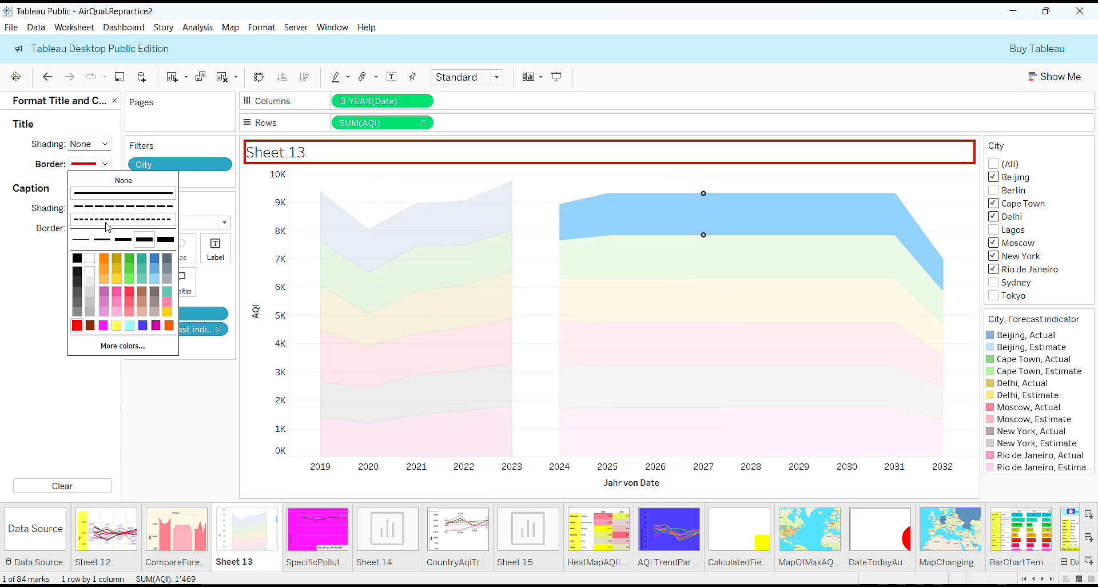
# Make the red title border a thin solid line and deselect the chart mark.
pyautogui.click(83, 241)
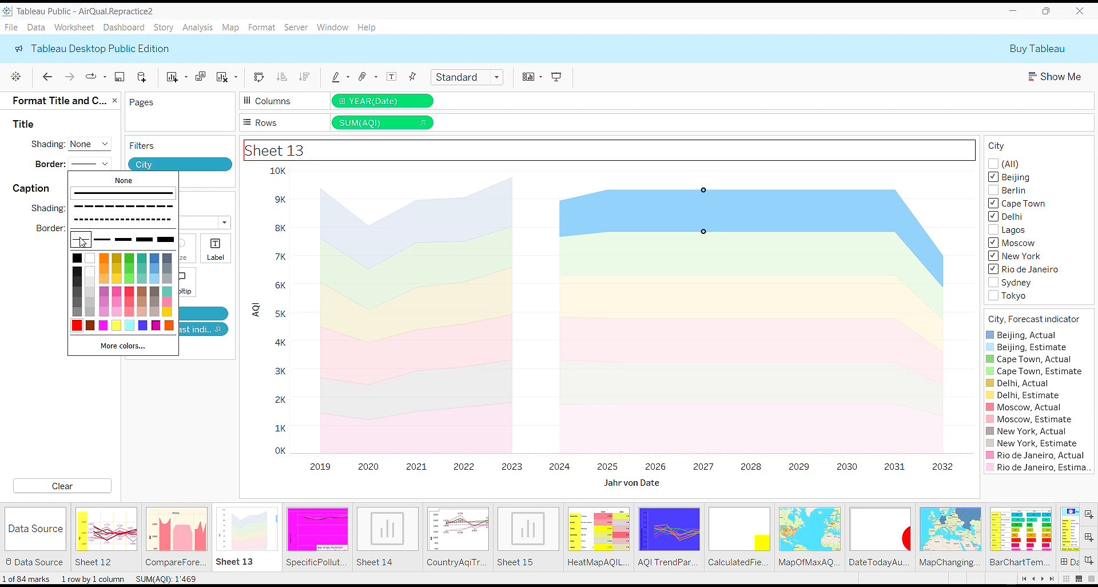
pyautogui.click(103, 346)
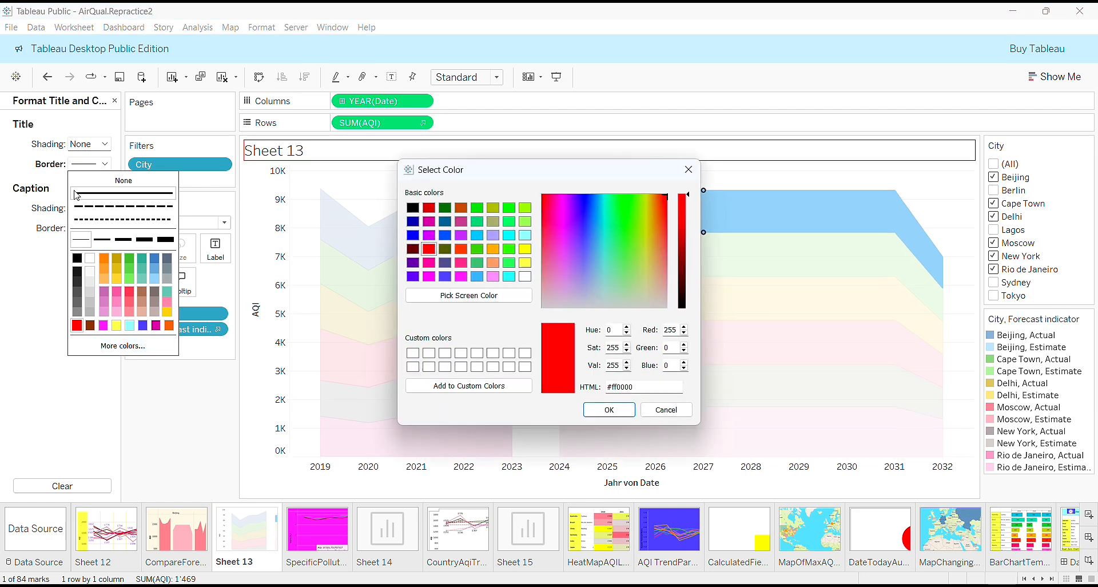
pyautogui.click(622, 408)
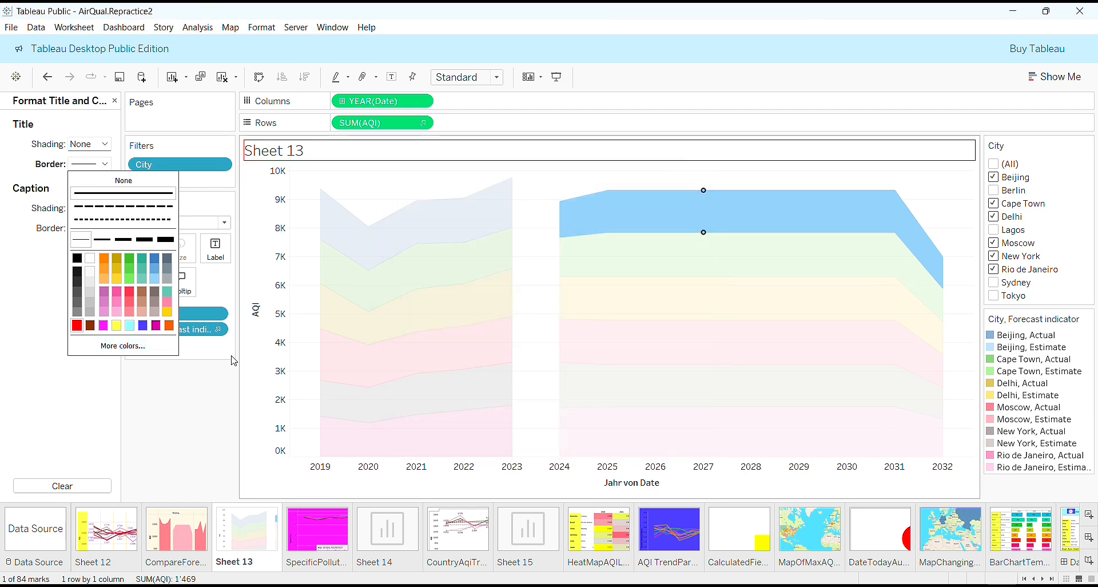
pyautogui.click(37, 376)
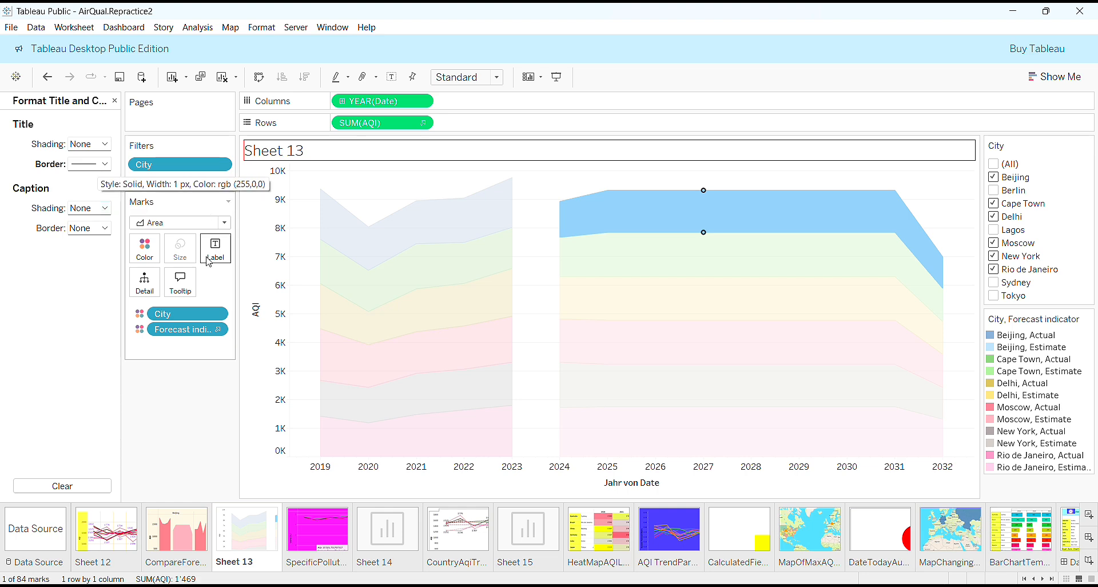
pyautogui.click(195, 417)
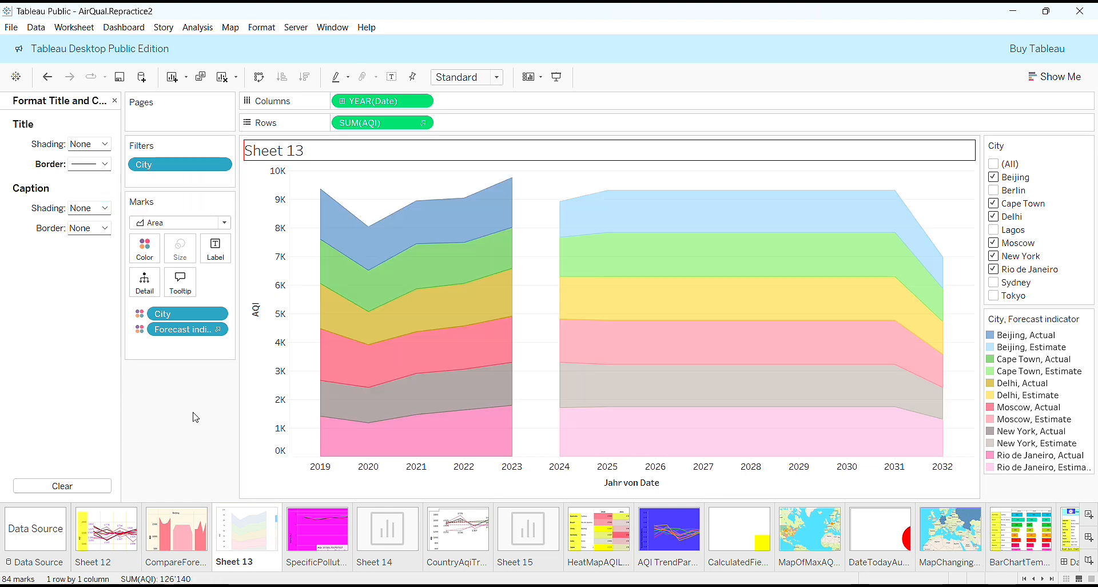
# Close the Format pane, check the CompareForecast sheet, then turn on Sheet 13's Summary card.
pyautogui.click(114, 100)
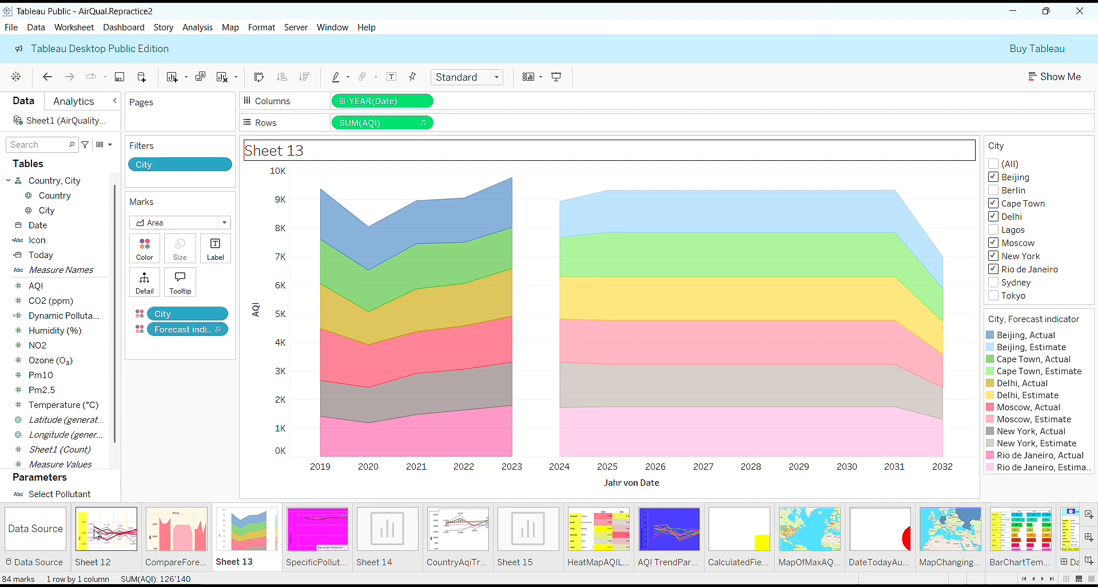
pyautogui.click(167, 534)
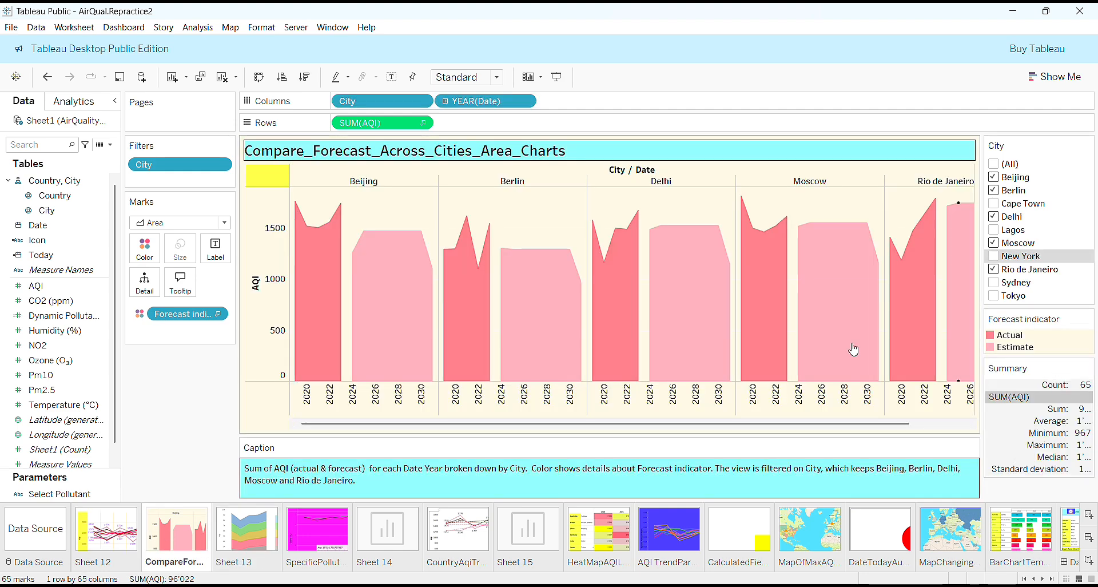
pyautogui.click(226, 545)
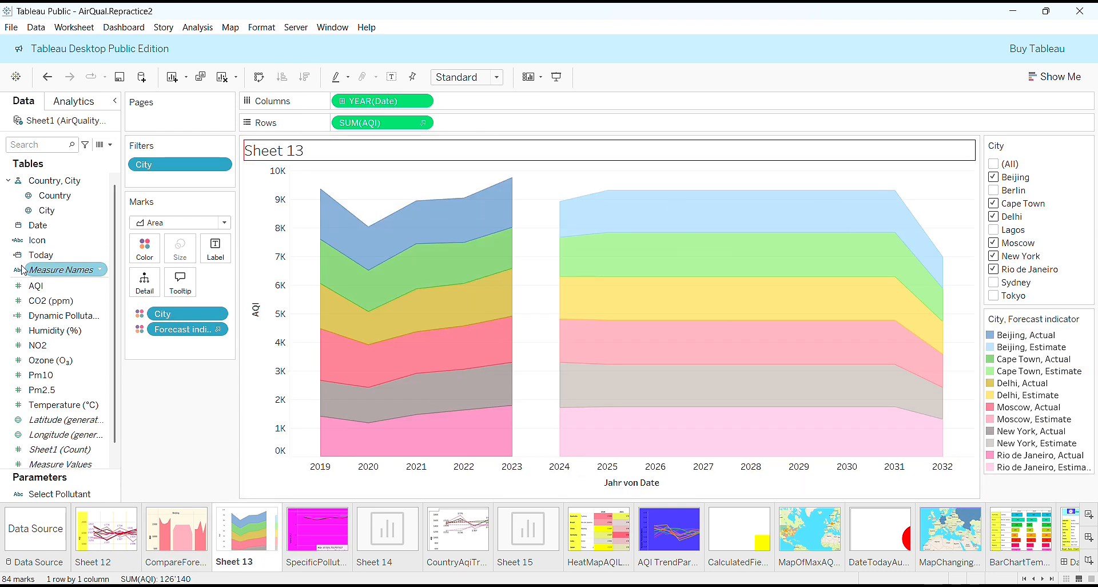
pyautogui.click(75, 28)
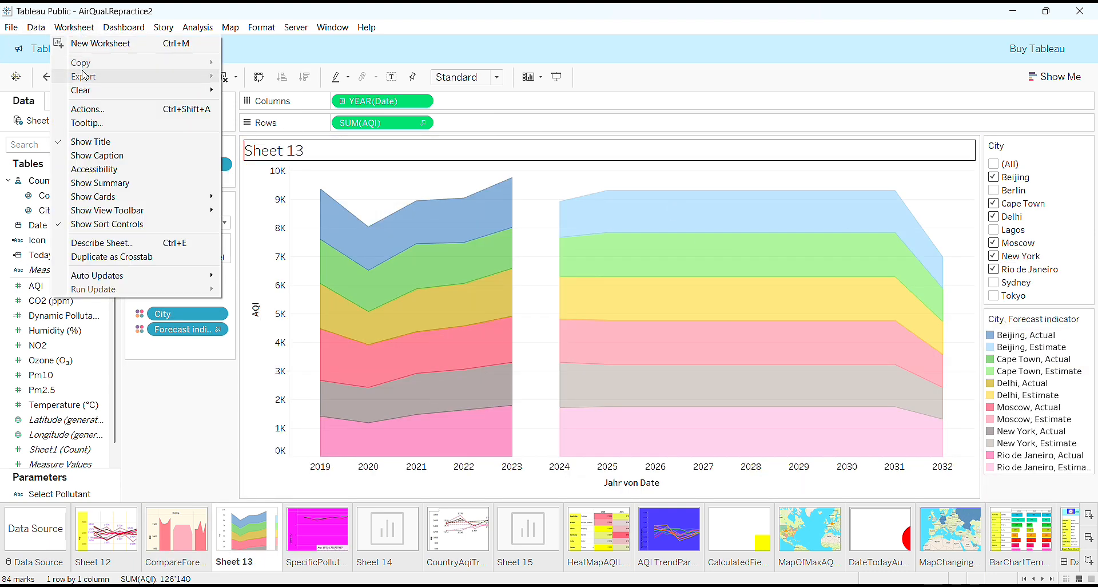
pyautogui.click(85, 184)
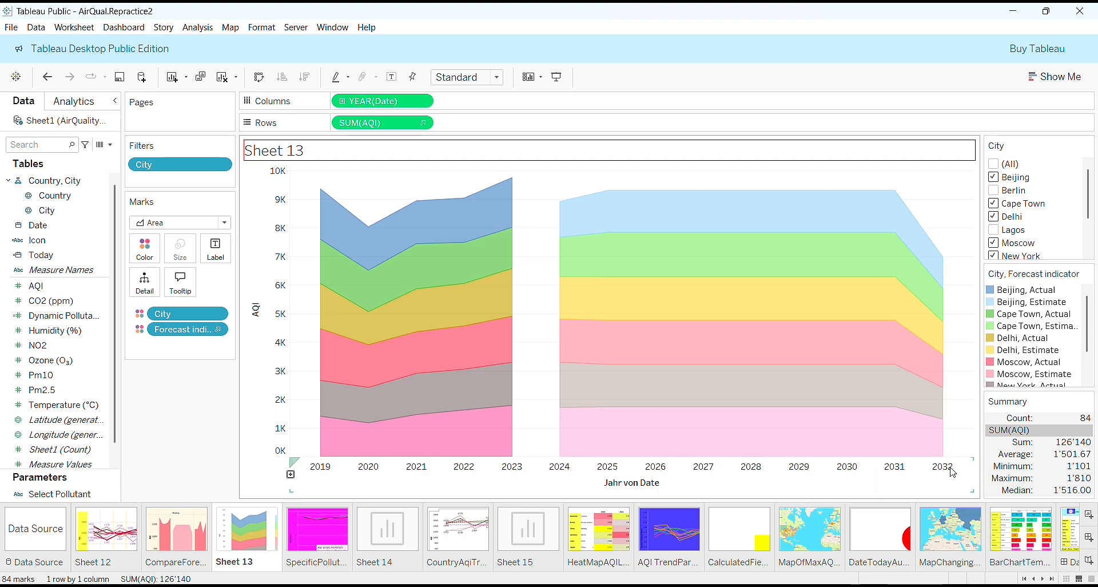
pyautogui.moveTo(624, 209)
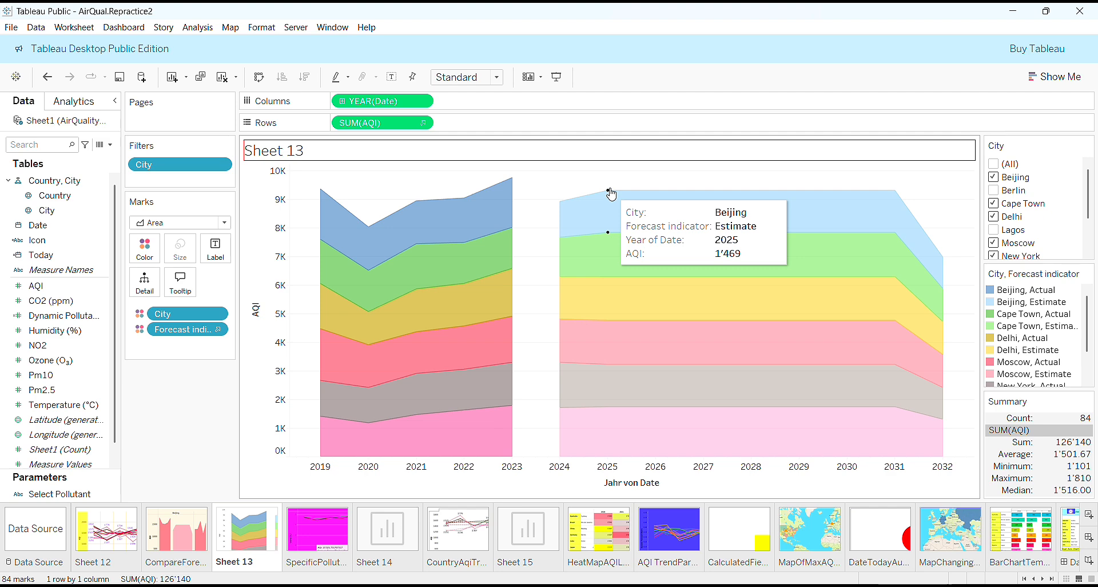
pyautogui.moveTo(888, 199)
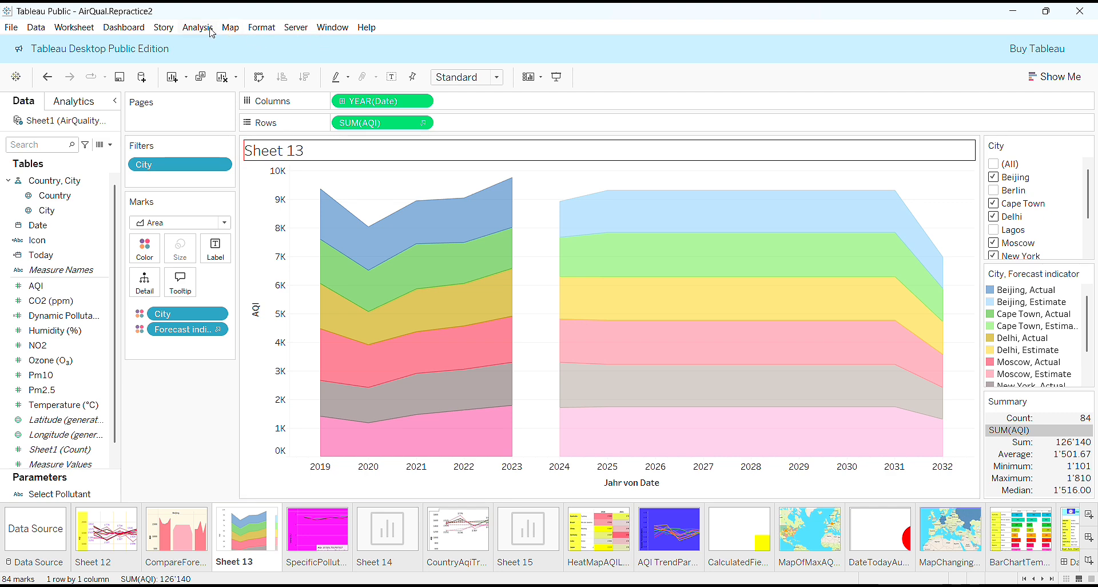
# Set Sheet 13's grid lines to orange in Format Lines, after briefly trying magenta.
pyautogui.click(256, 34)
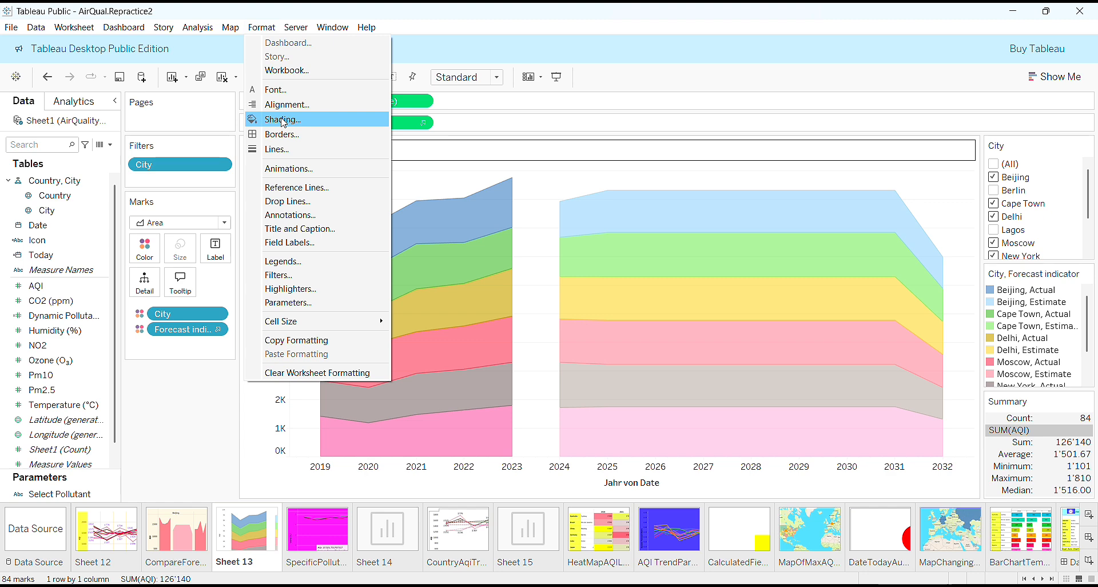
pyautogui.click(283, 151)
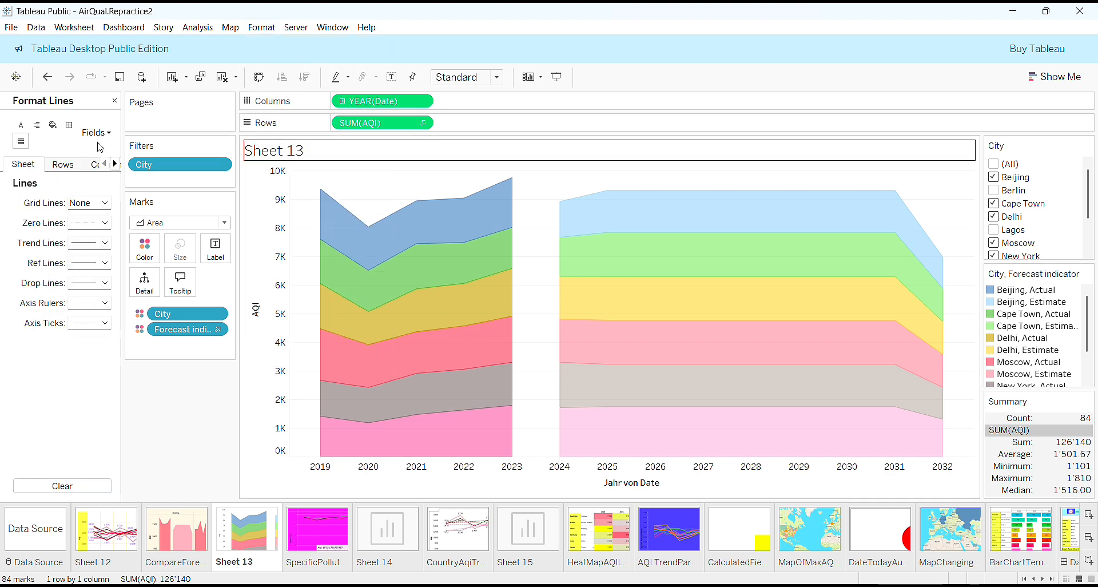
pyautogui.click(104, 203)
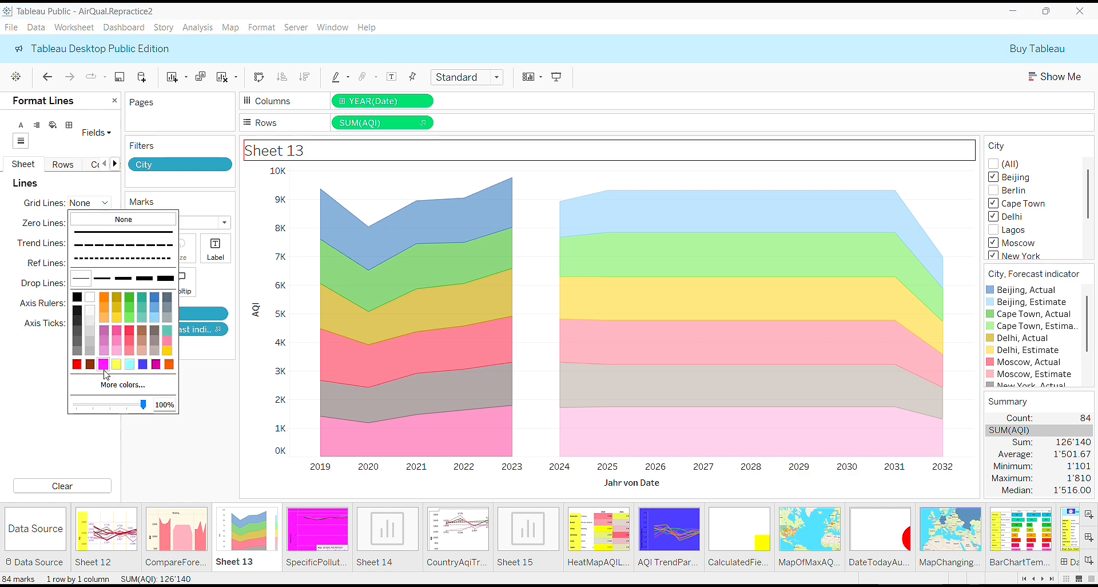
pyautogui.click(156, 364)
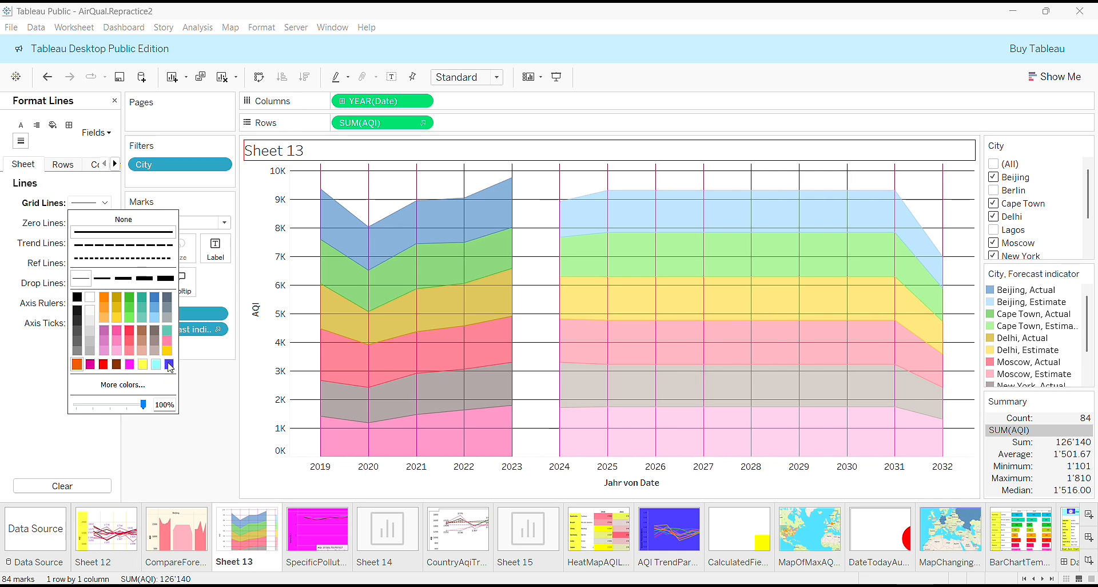
pyautogui.click(169, 365)
# Close the Format Lines pane and flip between the CompareForecast sheet and Sheet 13 twice.
pyautogui.click(2, 462)
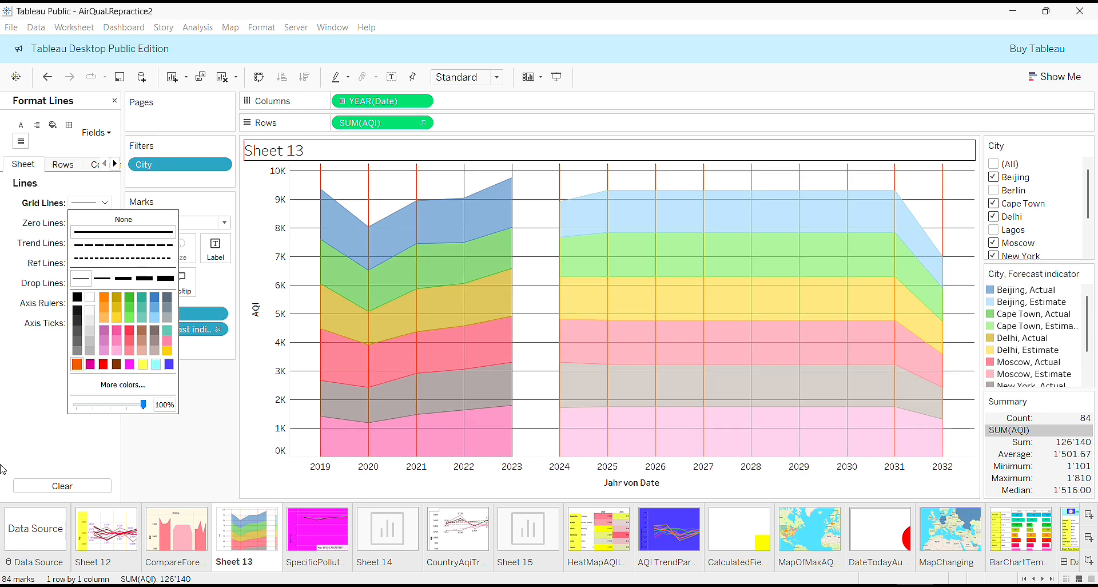
pyautogui.click(114, 100)
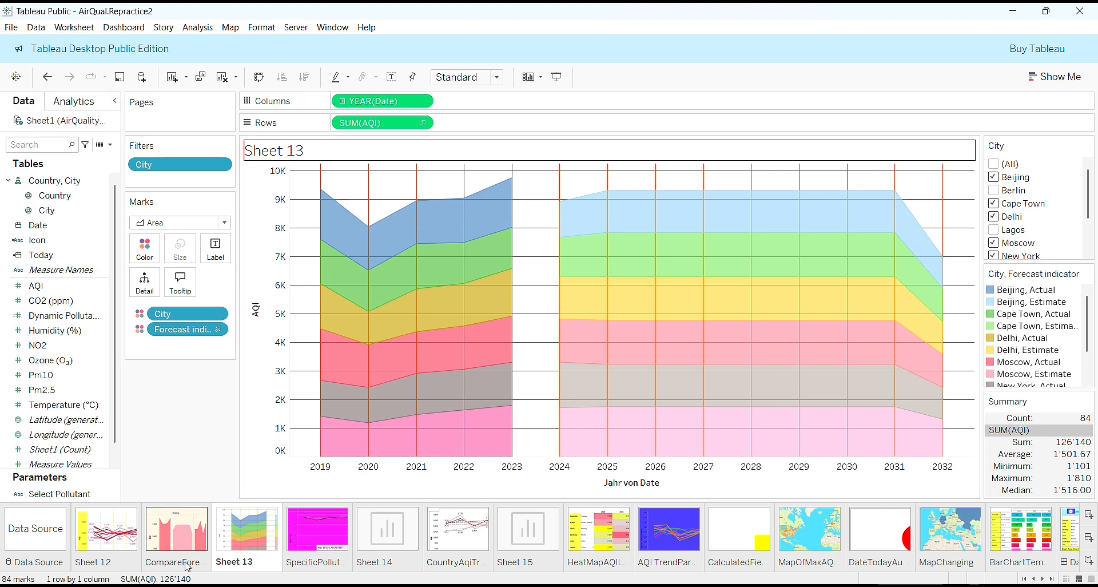
pyautogui.click(177, 540)
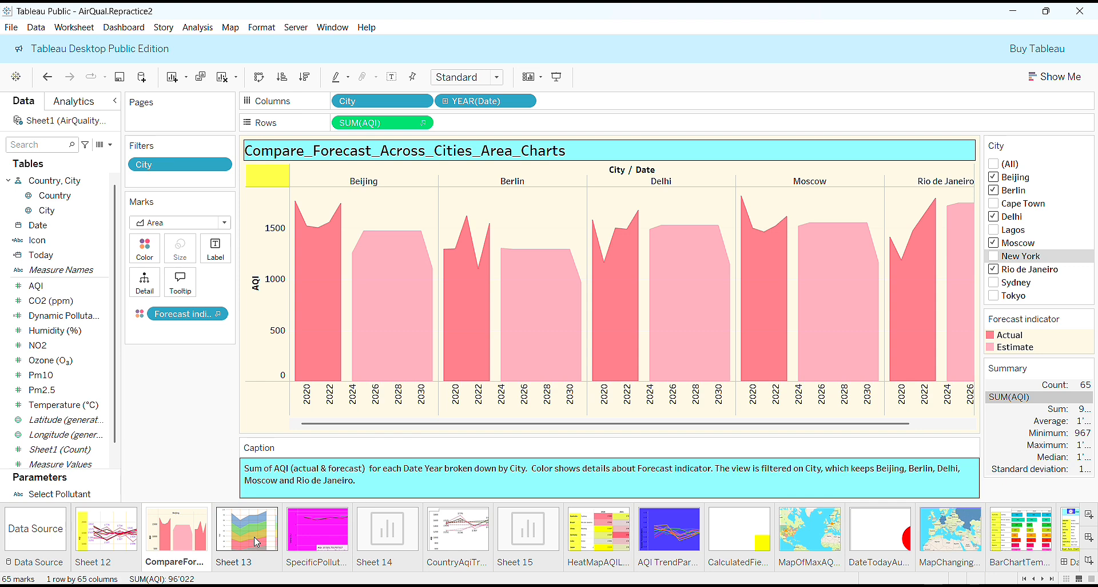
pyautogui.click(257, 542)
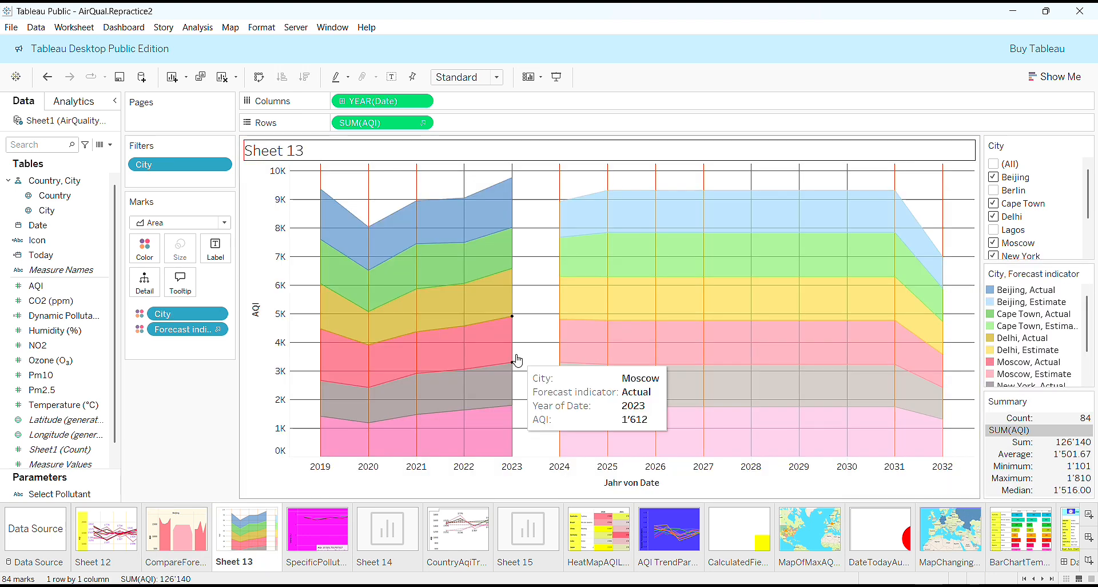
pyautogui.click(175, 549)
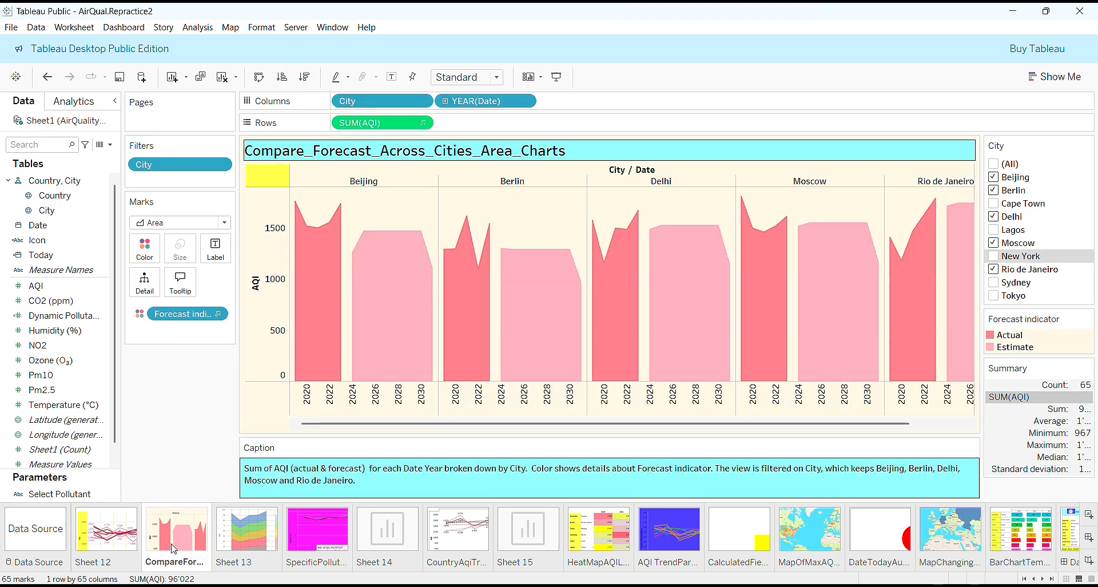
pyautogui.click(282, 532)
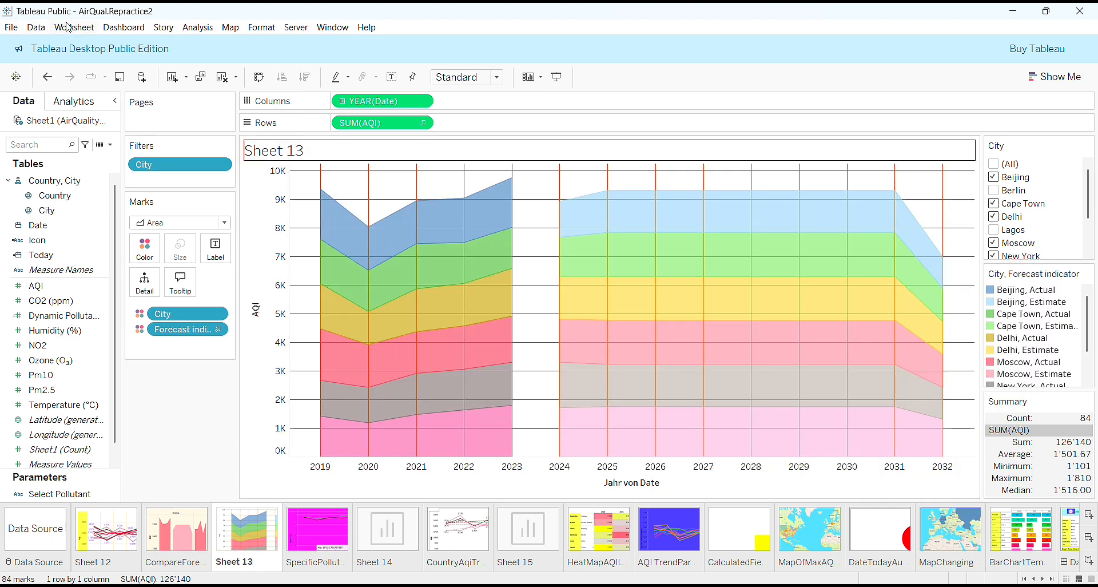
# Show Sheet 13's caption with an orange border, then save the workbook.
pyautogui.click(68, 26)
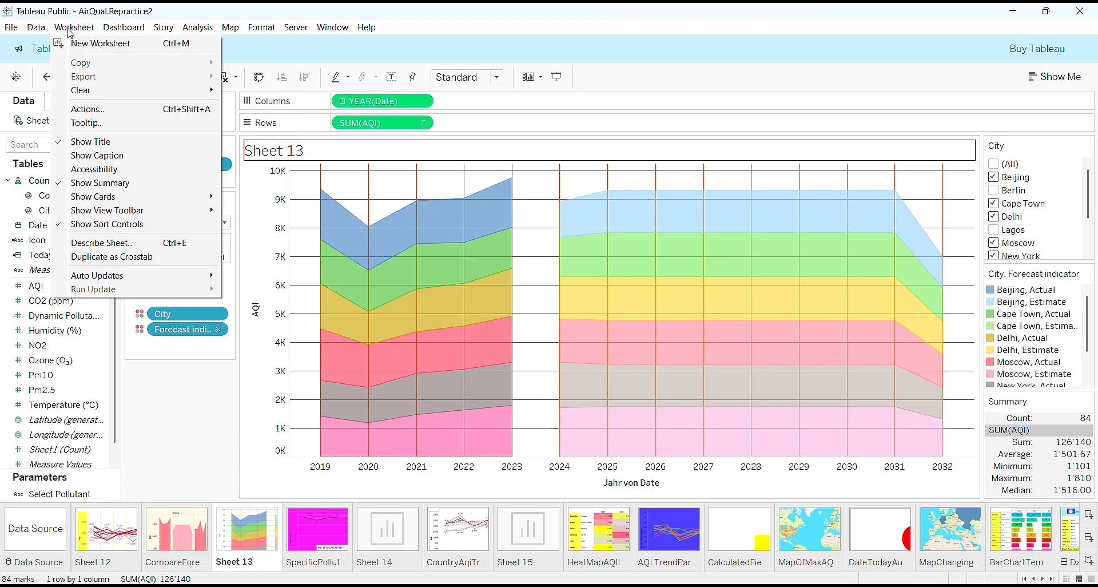
pyautogui.click(80, 159)
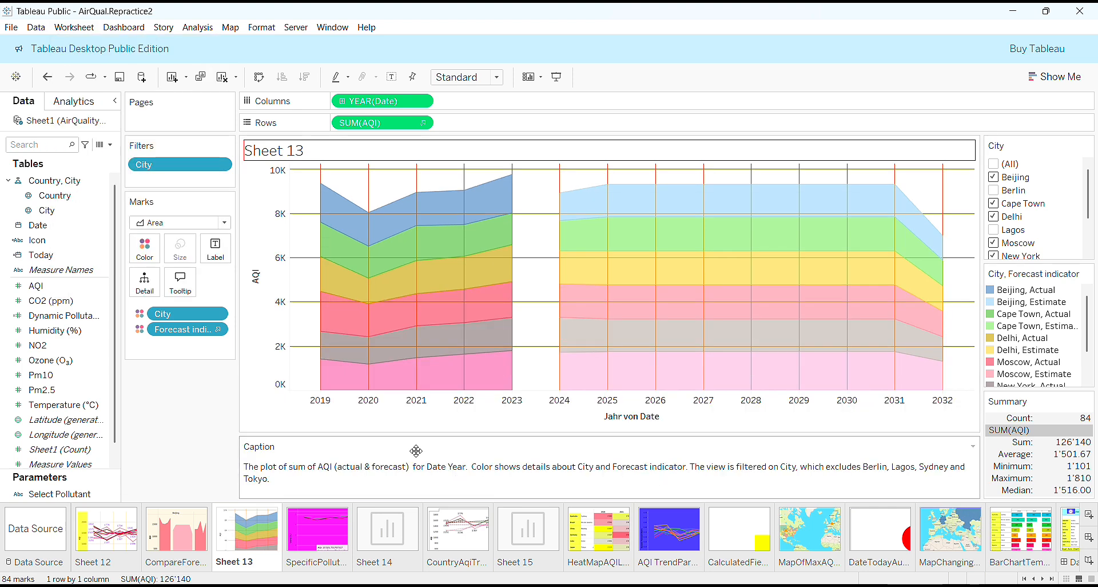
pyautogui.rightClick(471, 489)
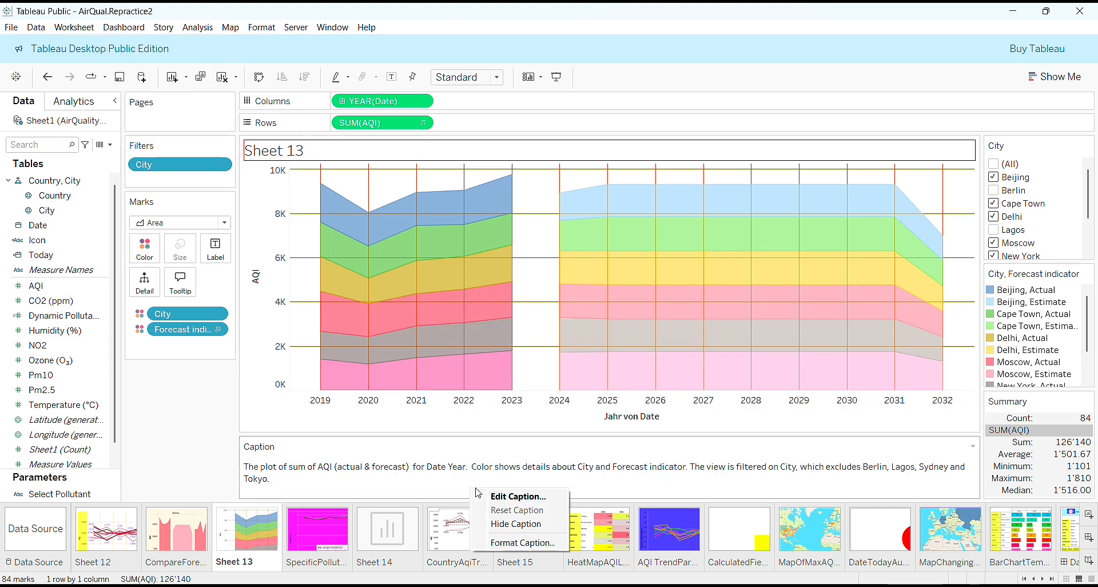
pyautogui.click(517, 549)
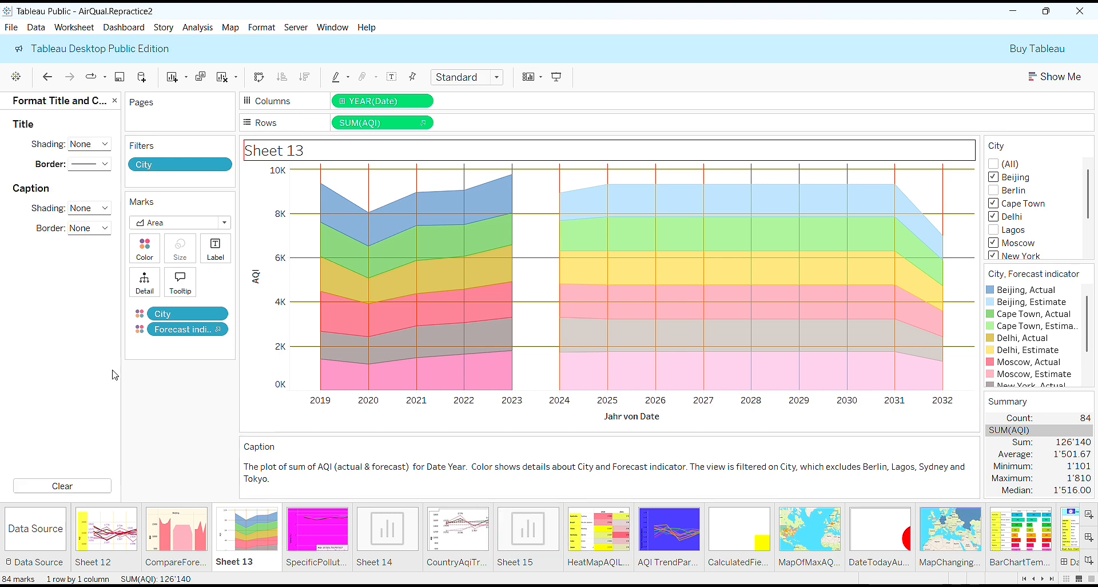
pyautogui.click(105, 229)
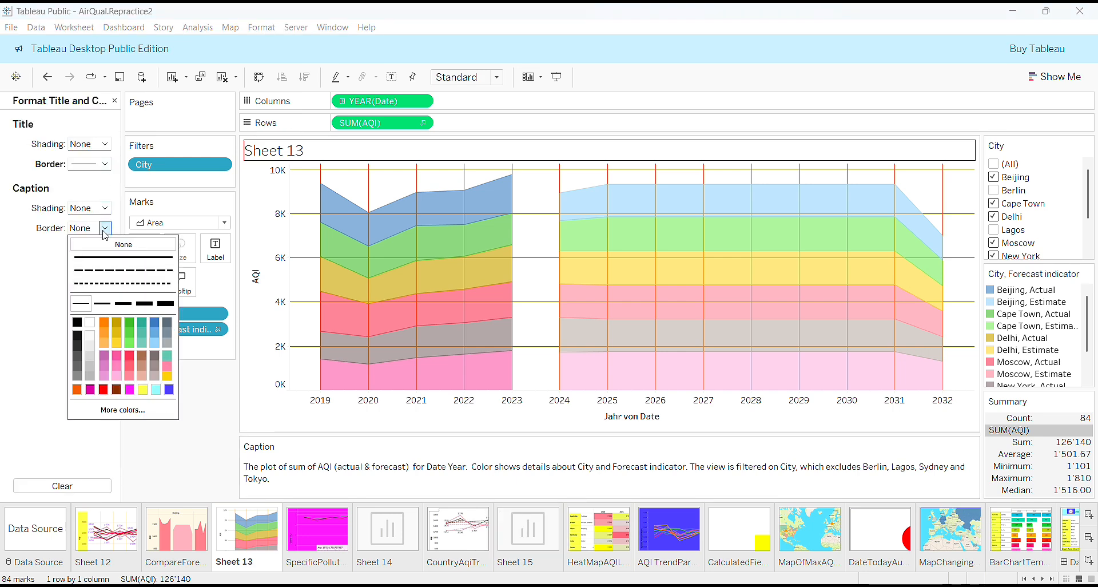
pyautogui.click(76, 390)
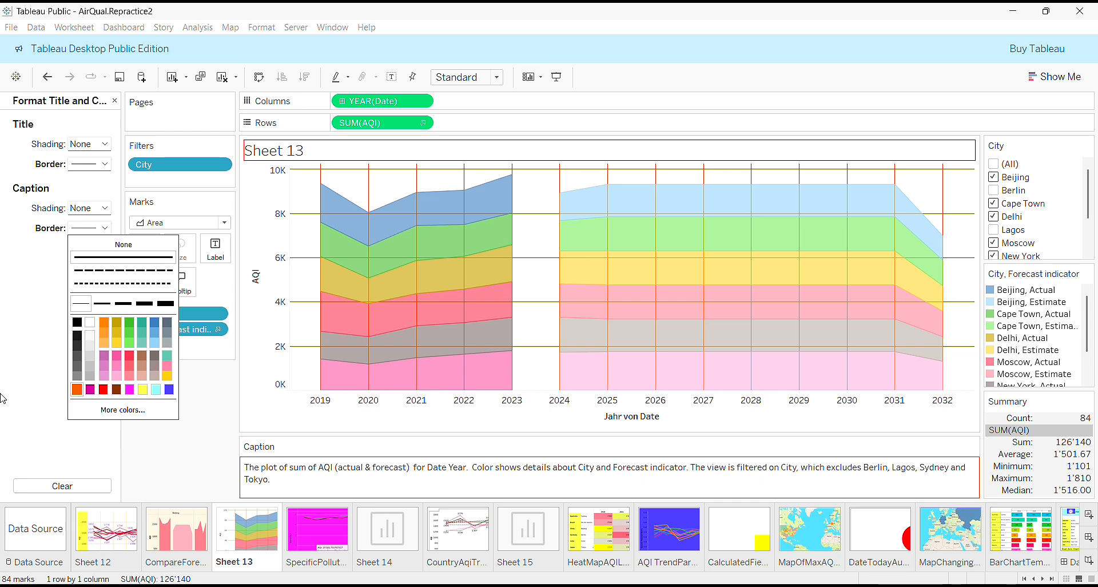
pyautogui.click(114, 101)
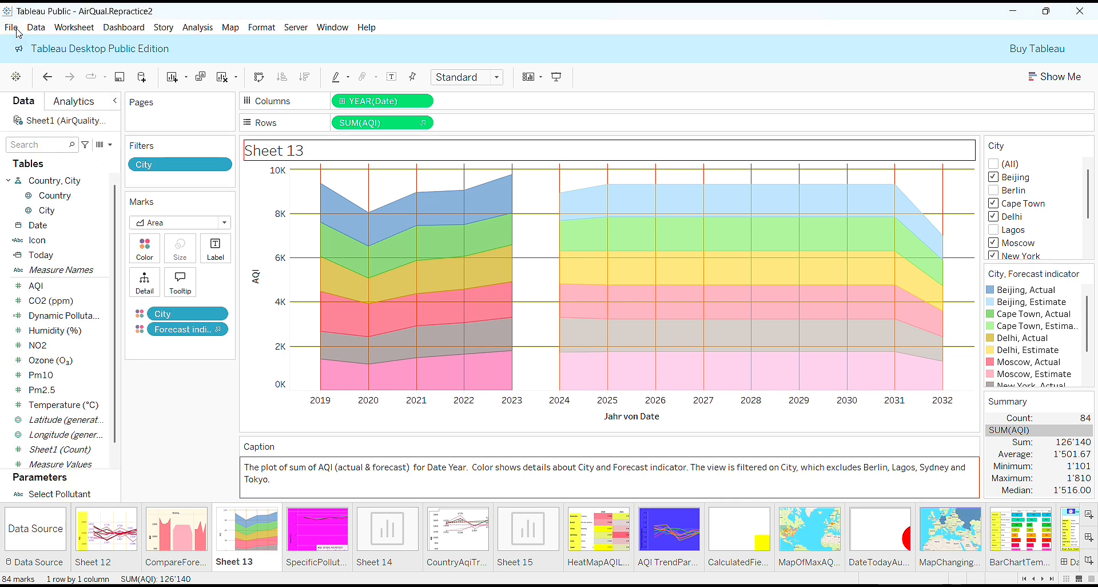
pyautogui.click(16, 29)
pyautogui.click(68, 102)
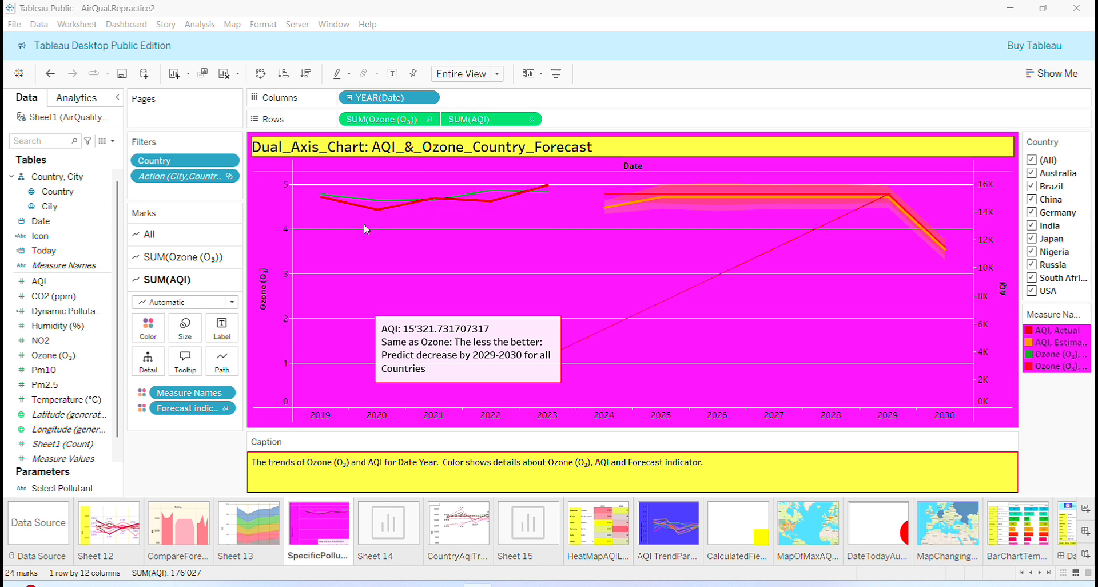
# On Sheet 14, give the title a thin pure blue (#0000ff) border.
pyautogui.click(389, 534)
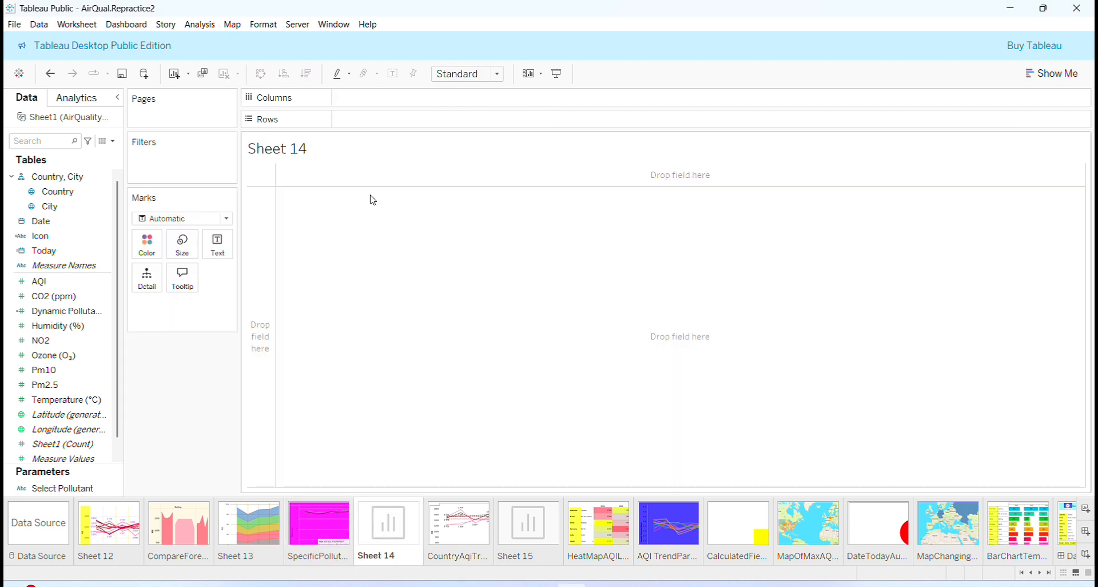
pyautogui.rightClick(330, 163)
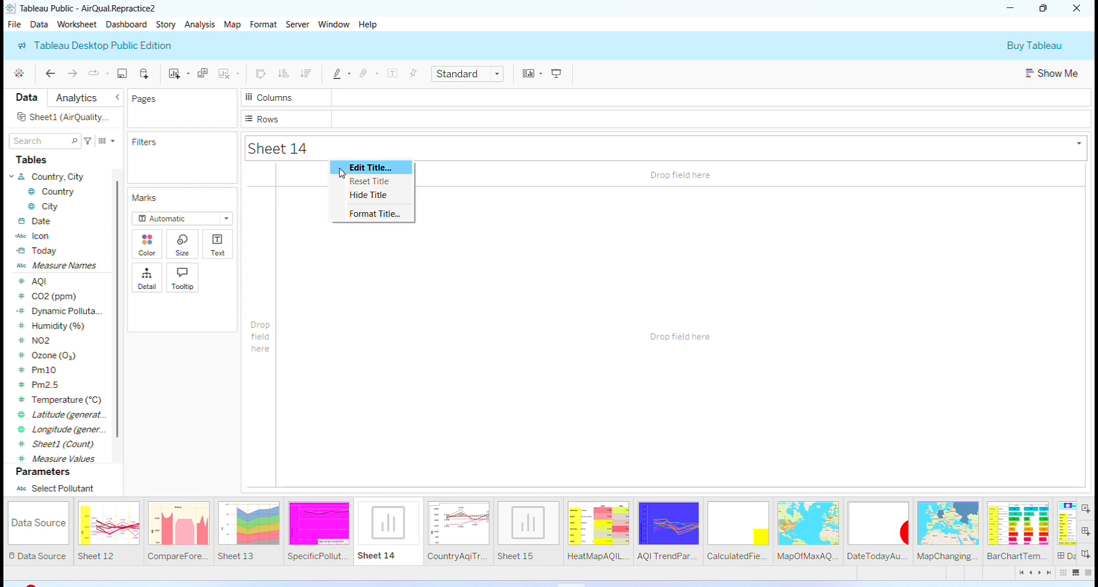
pyautogui.click(356, 220)
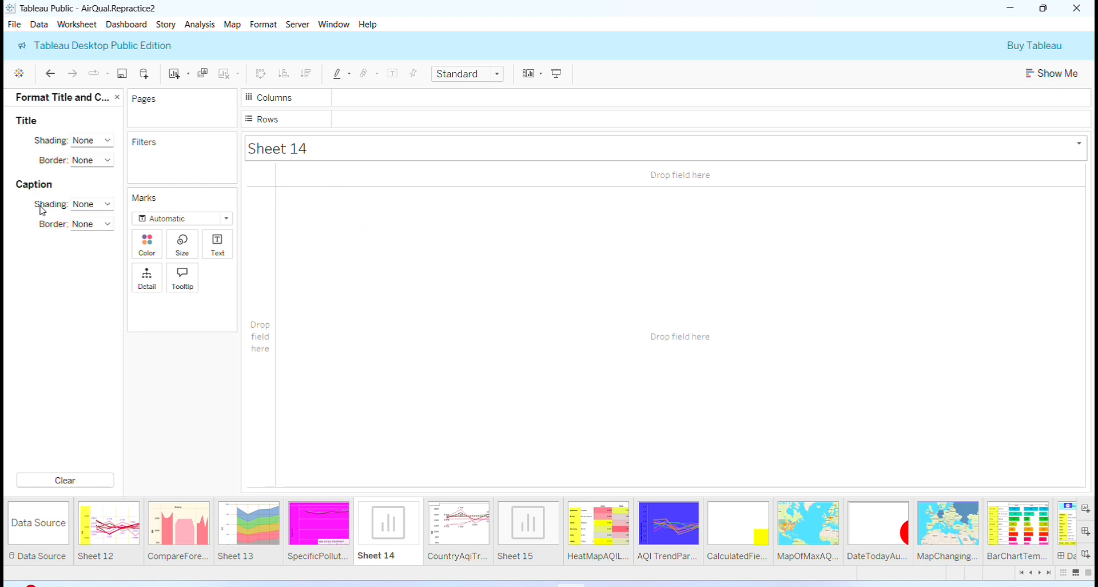
pyautogui.click(109, 160)
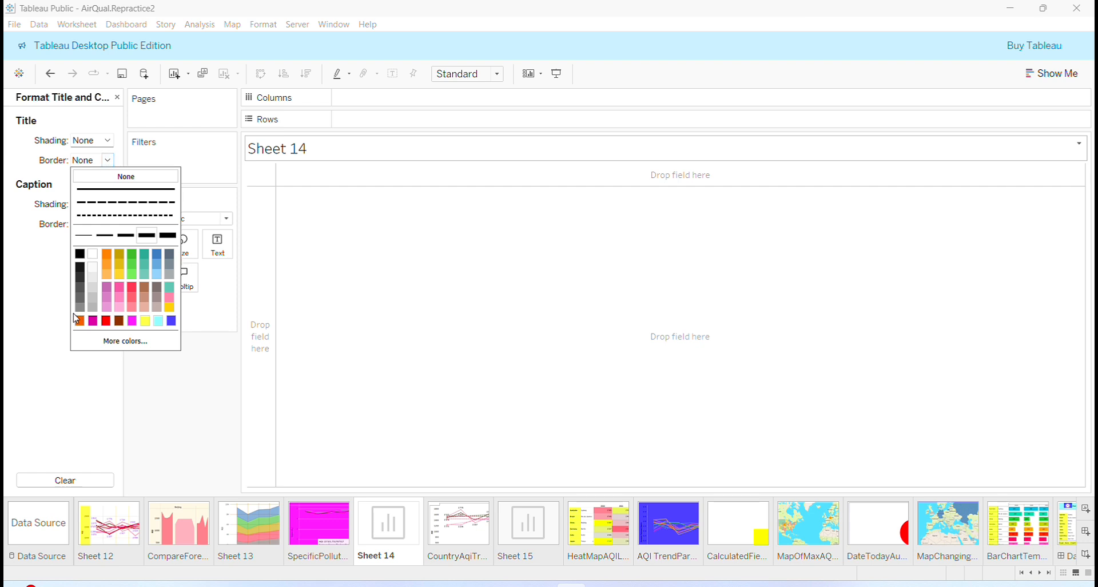
pyautogui.click(110, 341)
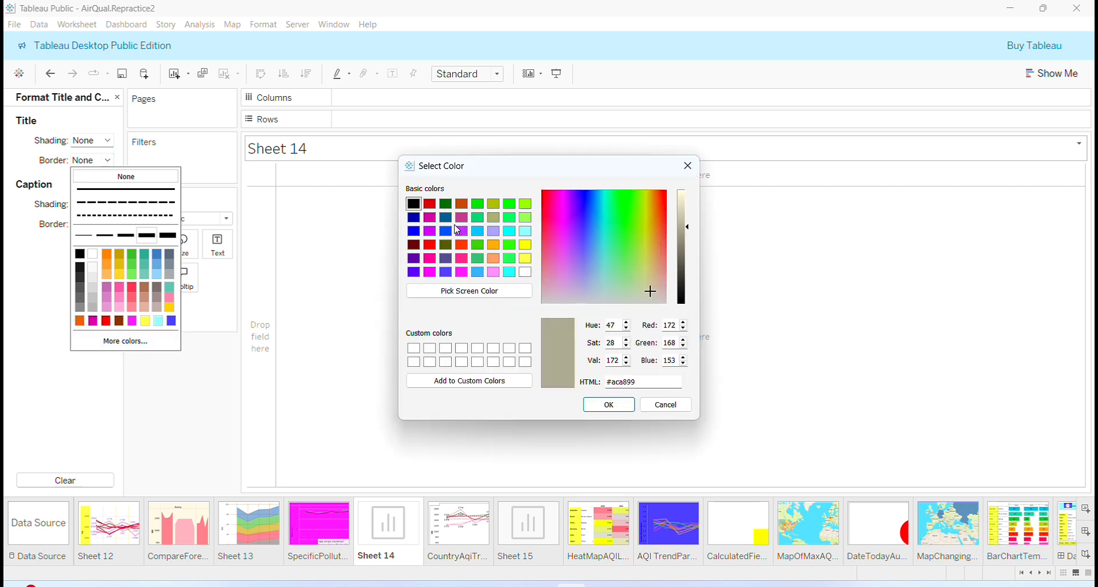
pyautogui.click(414, 234)
pyautogui.click(600, 406)
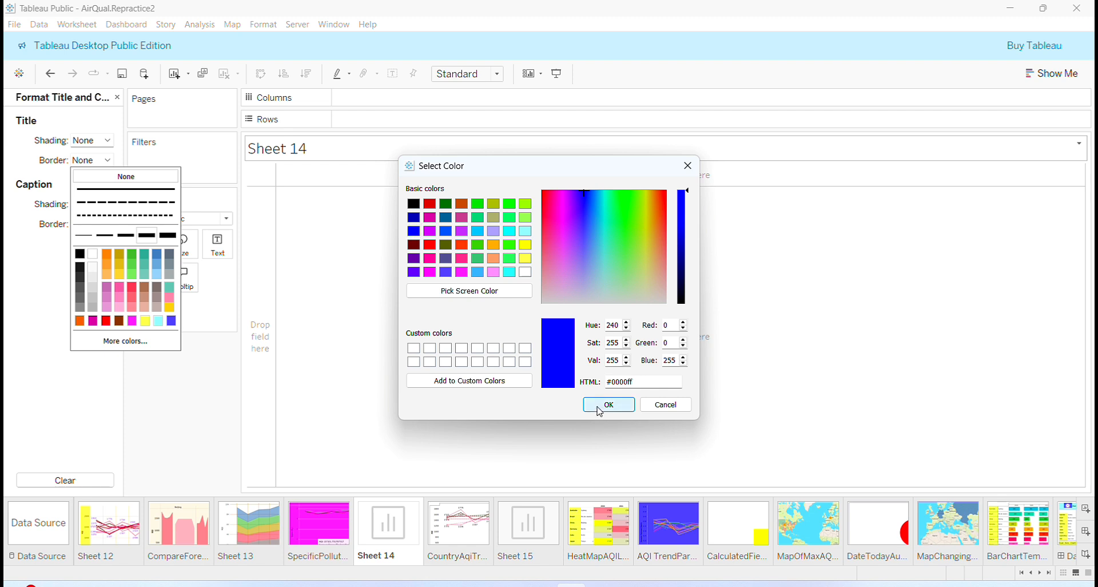
pyautogui.click(85, 239)
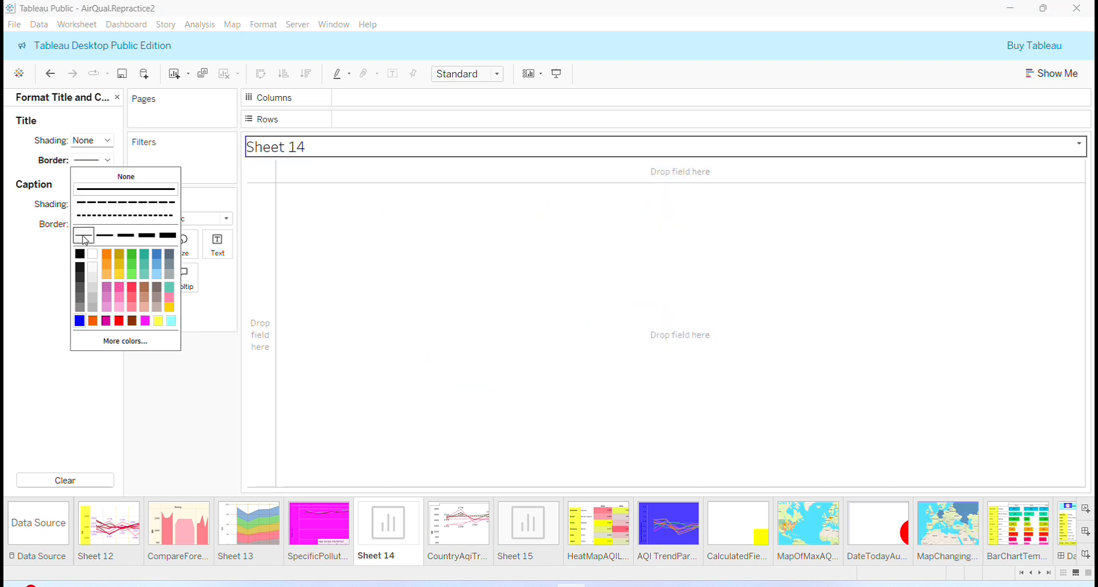
pyautogui.click(107, 141)
# Shade the Sheet 14 title light orange (#ffaa7f) and return to the data fields.
pyautogui.click(107, 140)
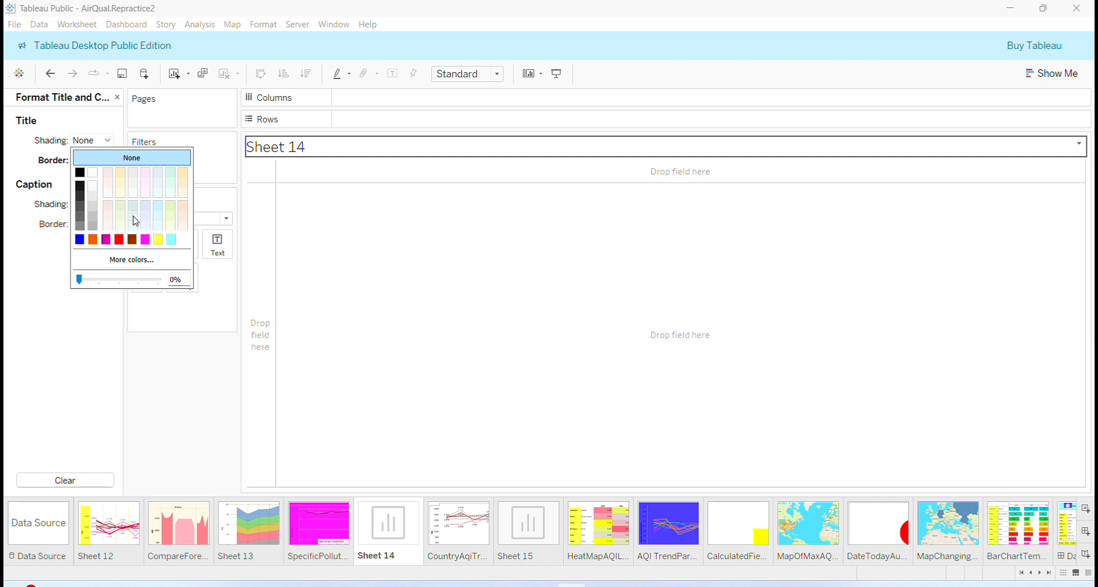
pyautogui.click(140, 266)
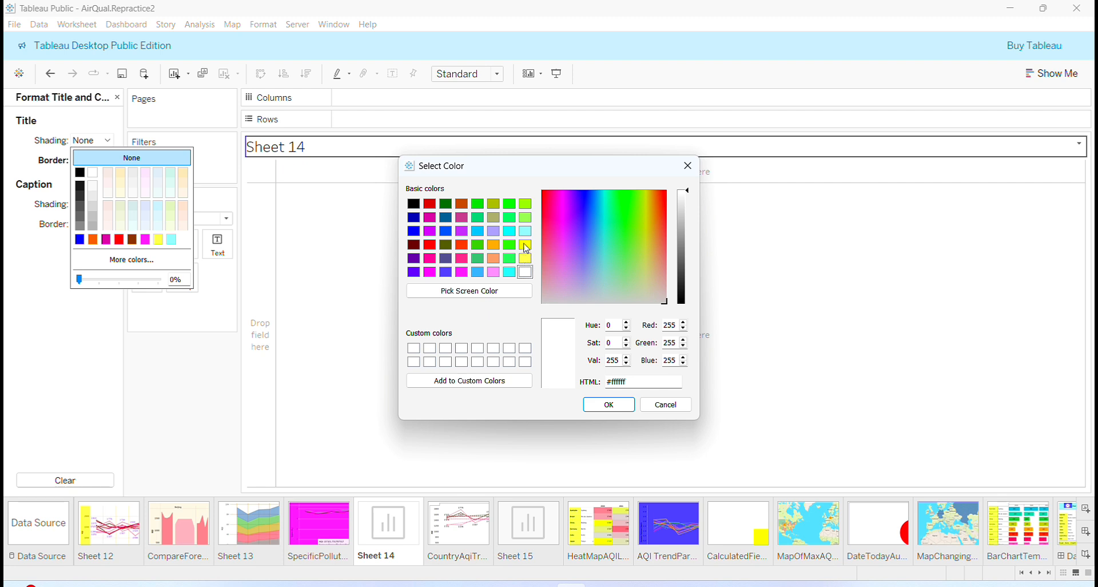
pyautogui.click(493, 258)
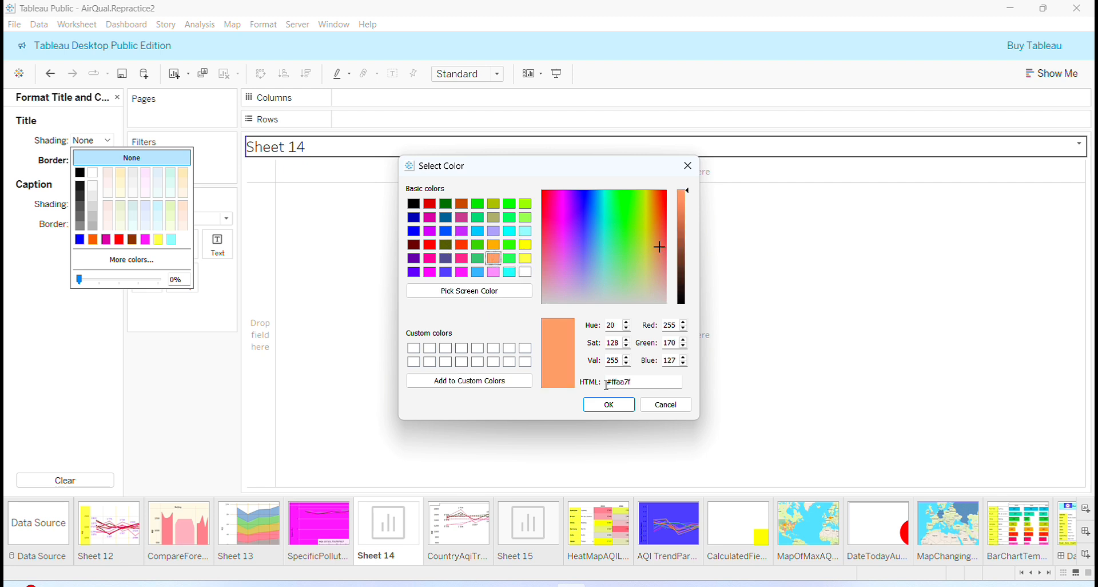
pyautogui.click(608, 403)
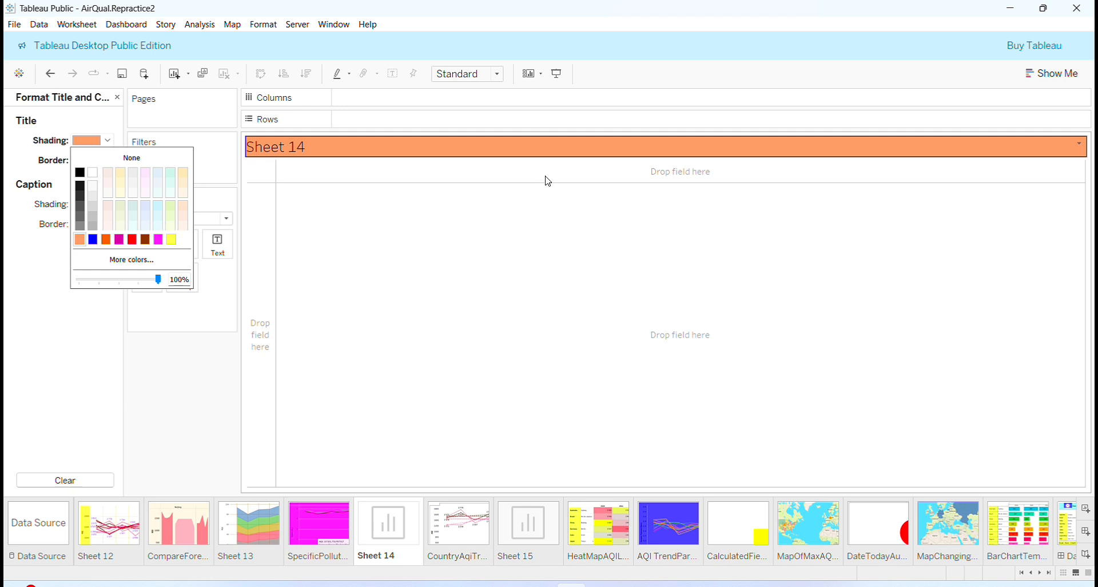
pyautogui.click(41, 366)
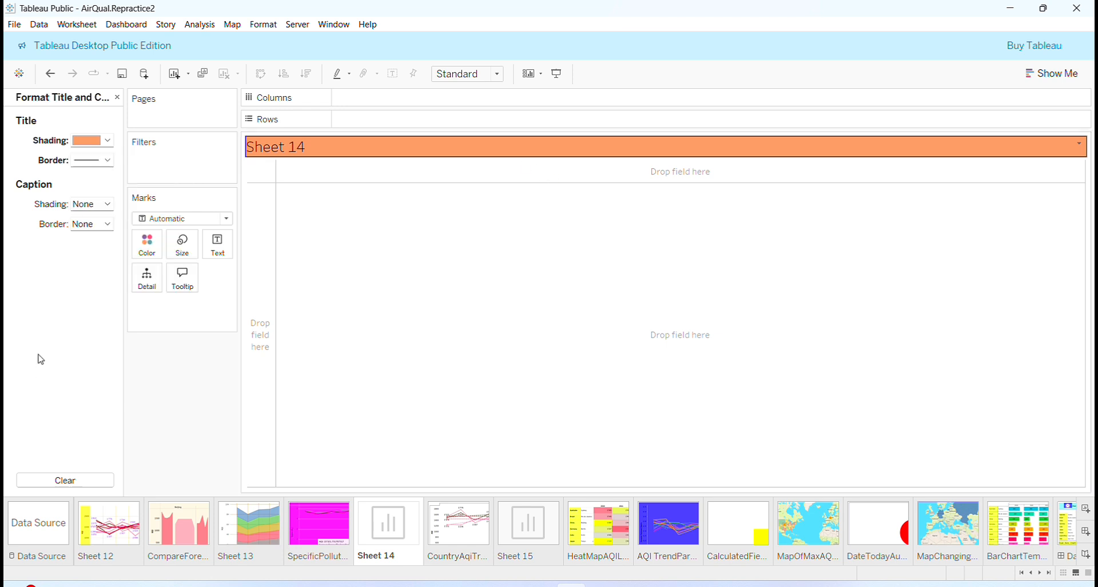
pyautogui.click(118, 97)
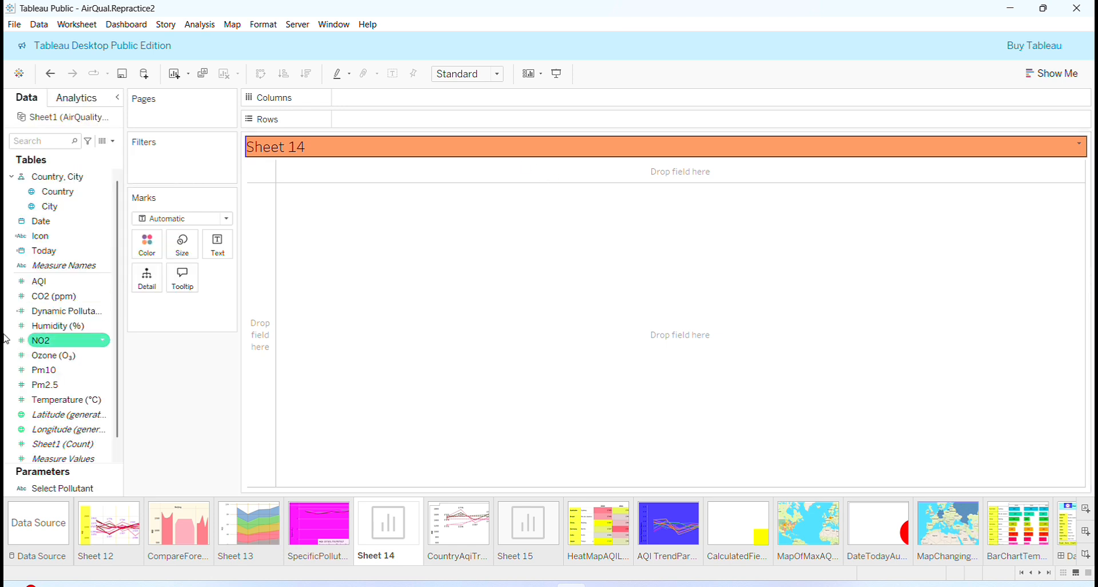
# Save the workbook, then chart yearly Date columns against Ozone (O₃) and AQI rows.
pyautogui.click(15, 25)
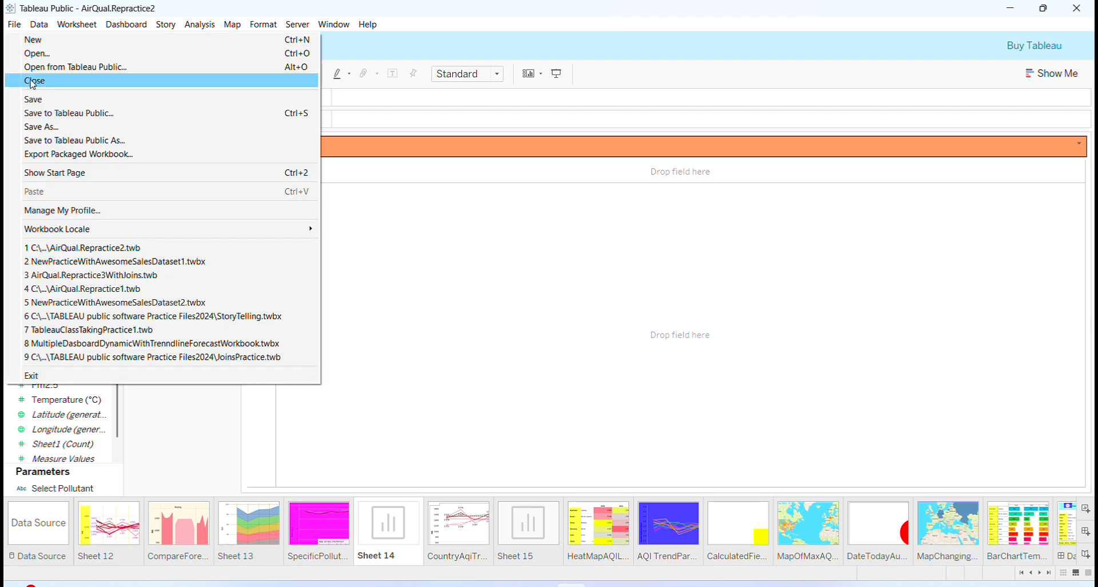
pyautogui.click(38, 103)
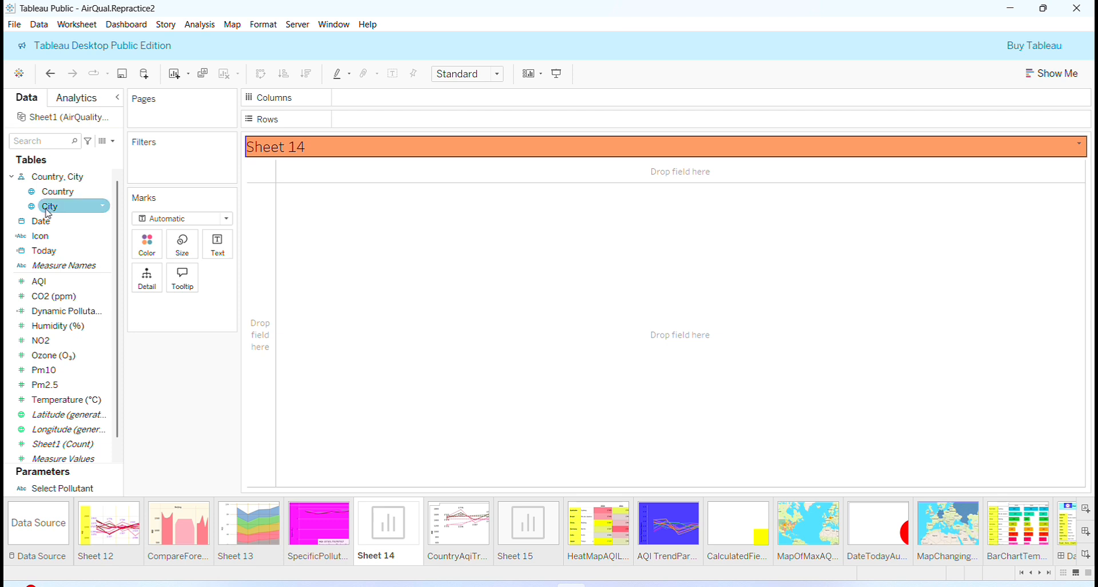
pyautogui.moveTo(36, 221); pyautogui.dragTo(361, 98)
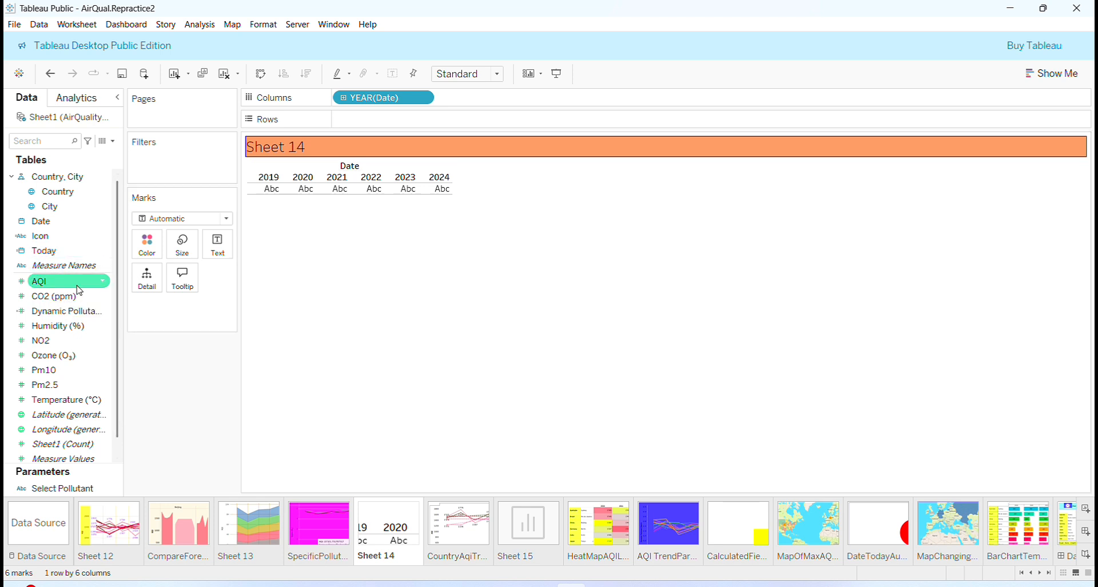
pyautogui.moveTo(48, 356); pyautogui.dragTo(366, 120)
pyautogui.moveTo(39, 281); pyautogui.dragTo(503, 127)
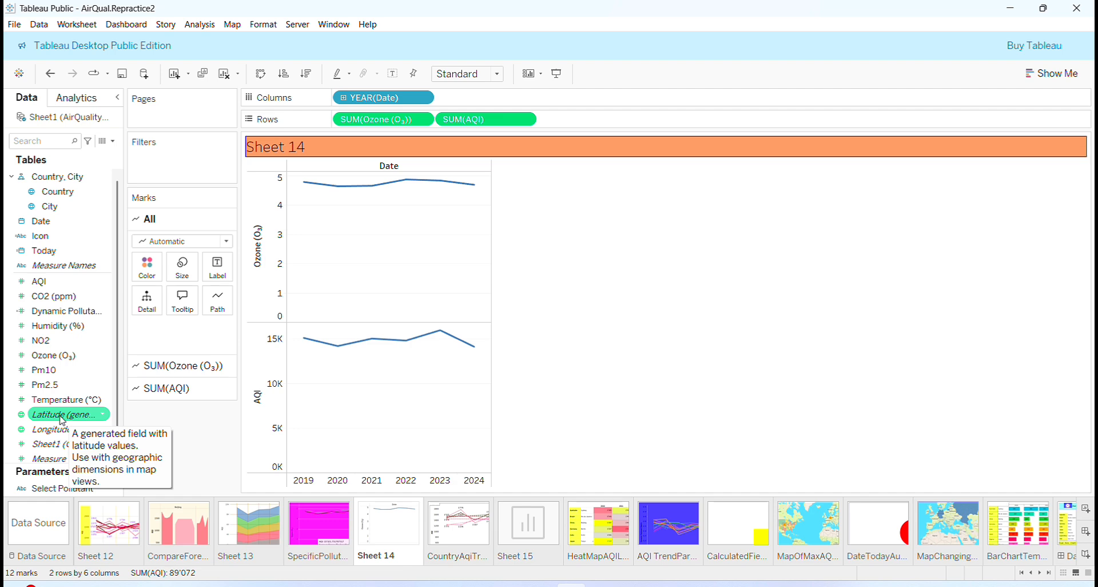
# Add a Country filter with all 10 countries selected.
pyautogui.moveTo(55, 191); pyautogui.dragTo(173, 148)
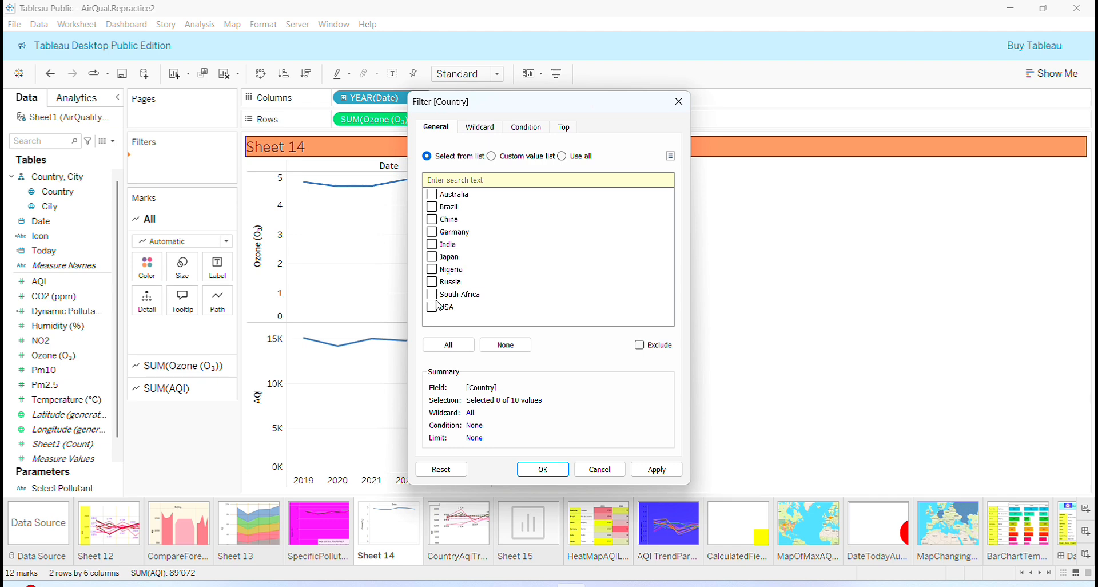
pyautogui.click(448, 345)
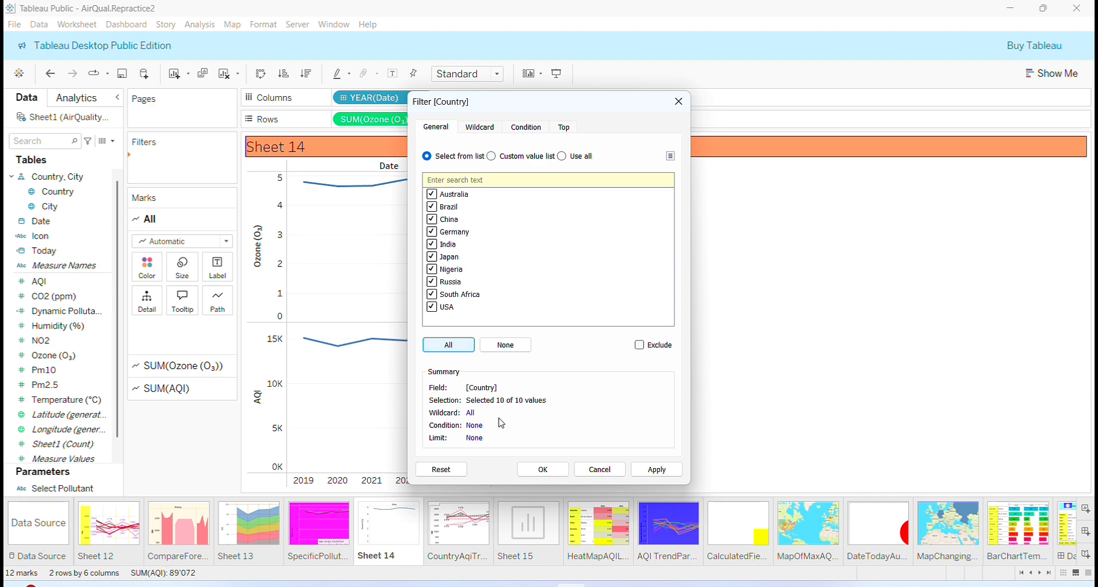
pyautogui.click(543, 469)
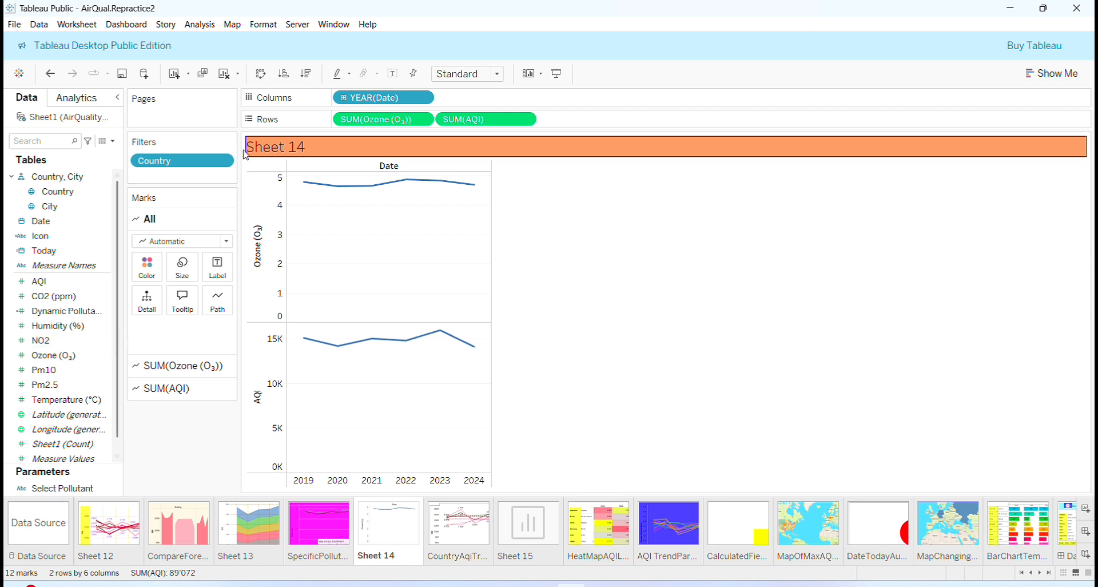
# Show the Country filter card and the caption on Sheet 14.
pyautogui.click(227, 166)
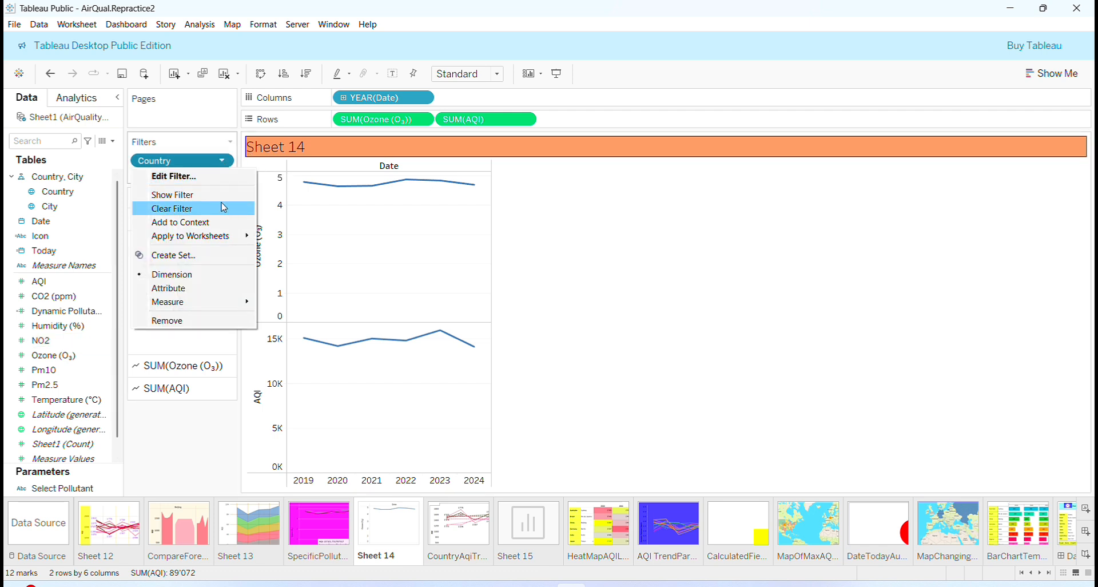
pyautogui.click(218, 197)
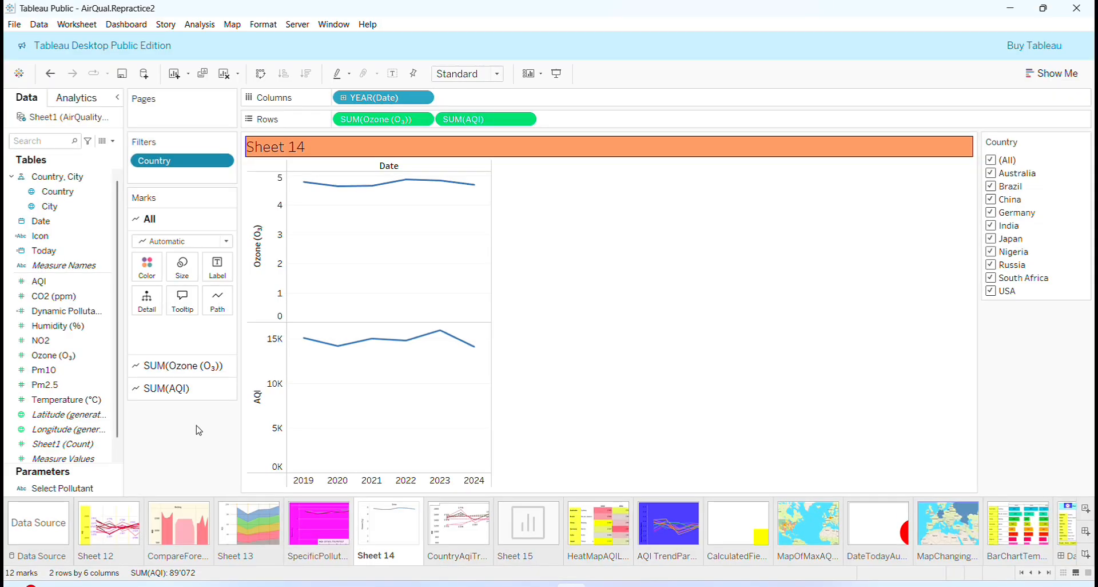
pyautogui.click(77, 24)
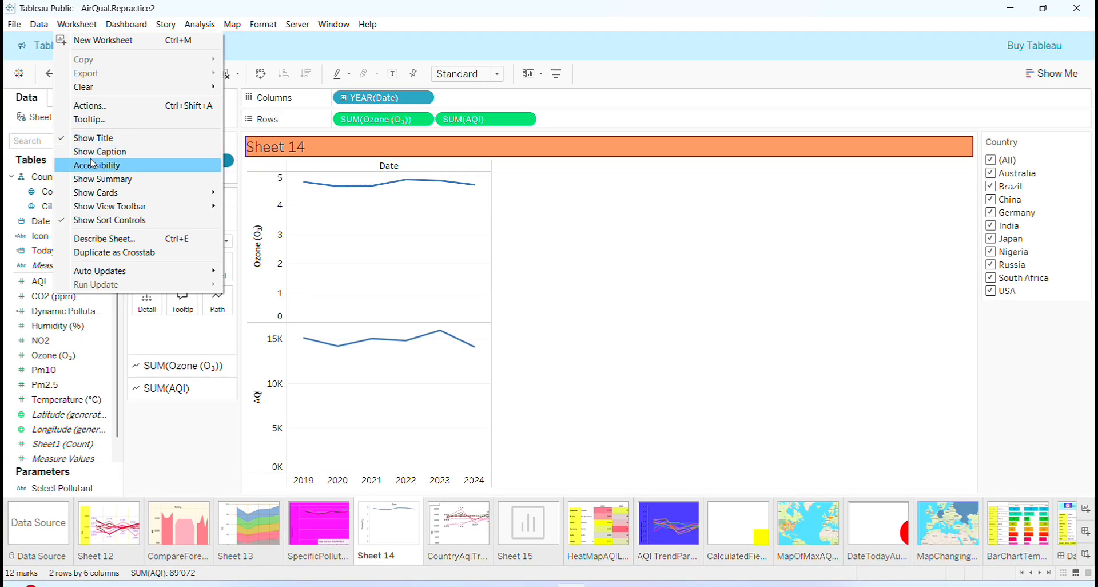
pyautogui.click(95, 154)
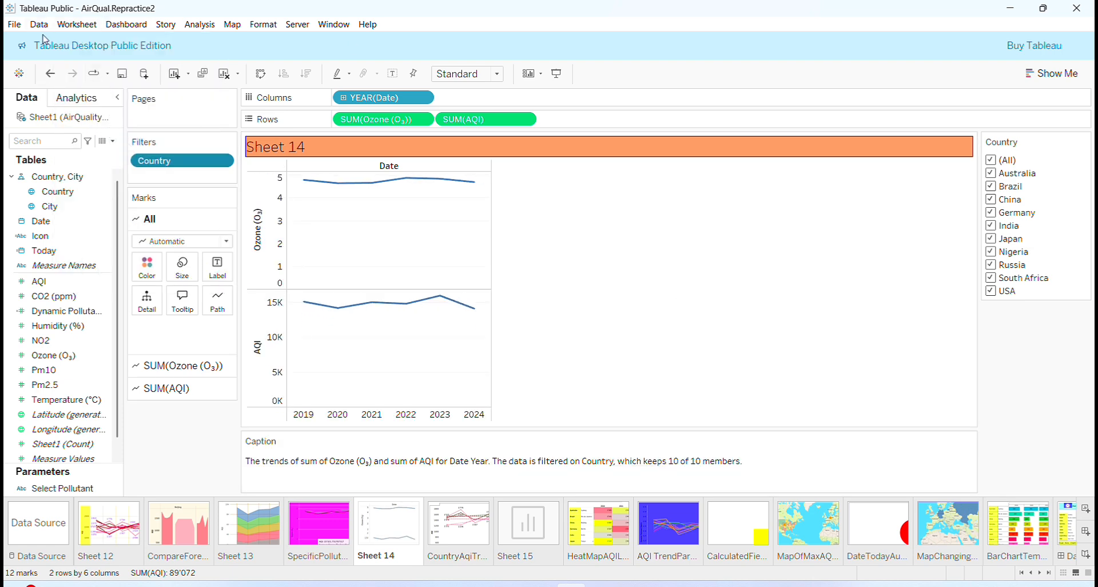
pyautogui.click(73, 28)
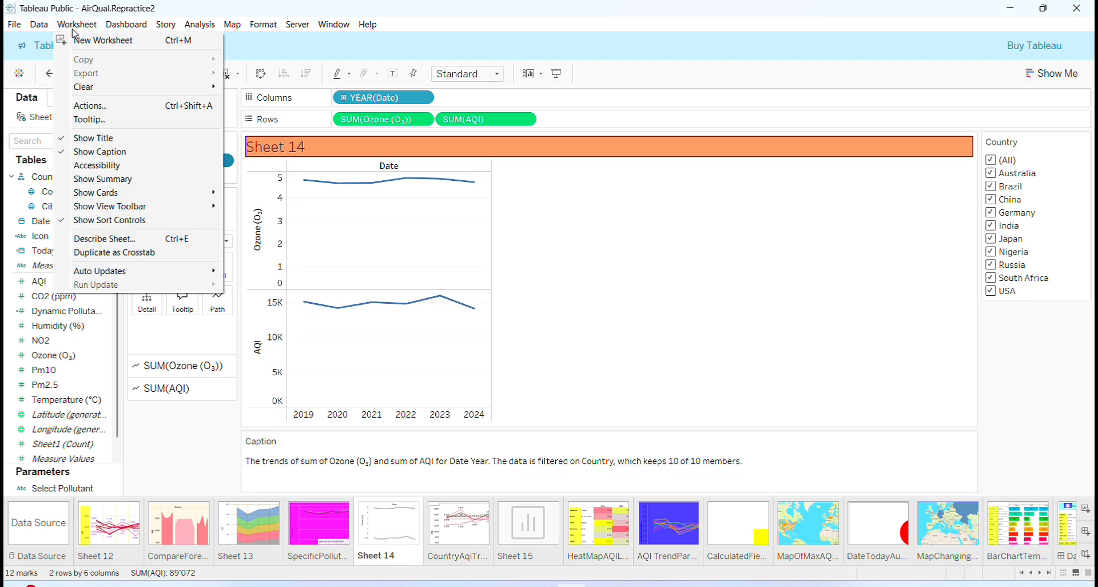
# Check Worksheet Actions without changes and fit Sheet 14 to Entire View.
pyautogui.click(104, 106)
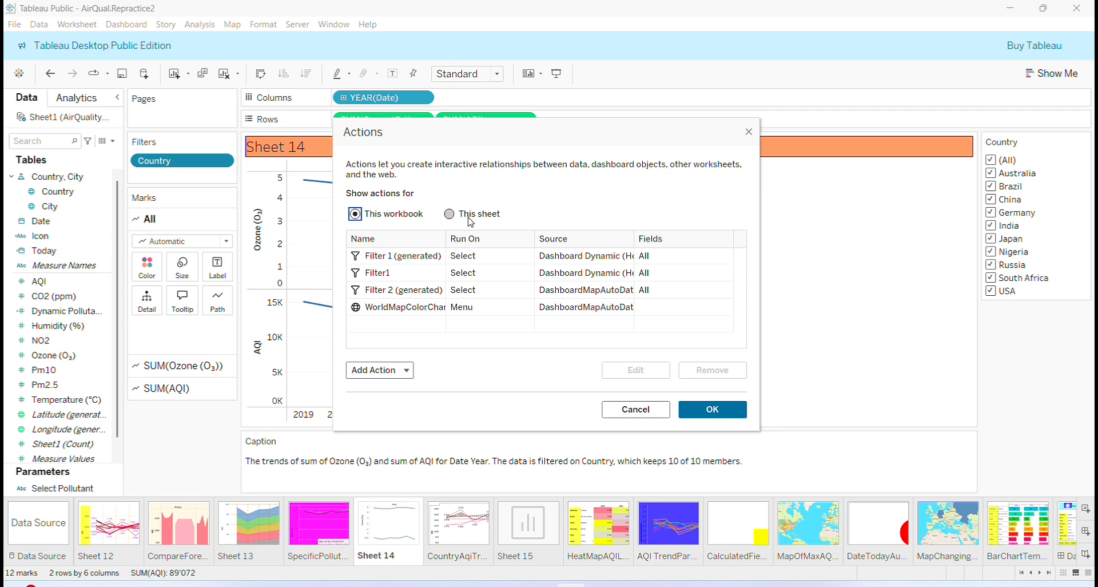
pyautogui.click(708, 417)
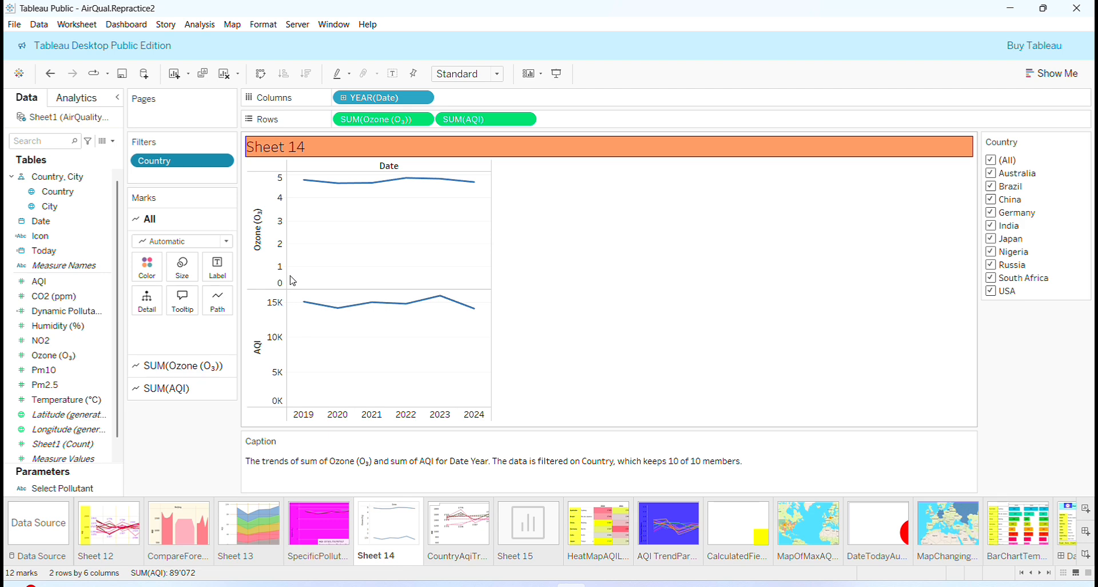
pyautogui.click(495, 74)
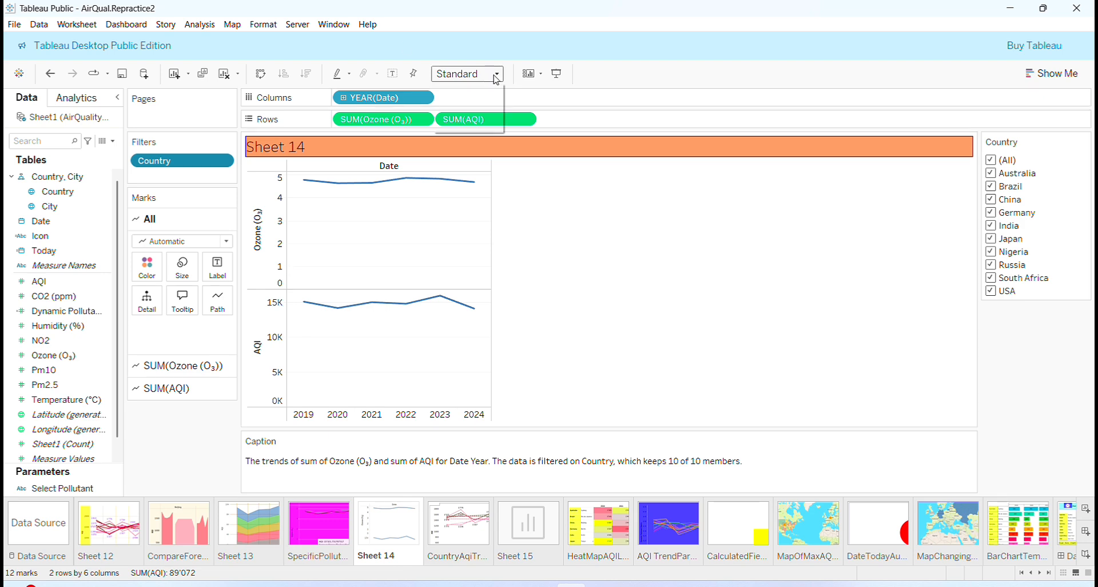
pyautogui.click(496, 87)
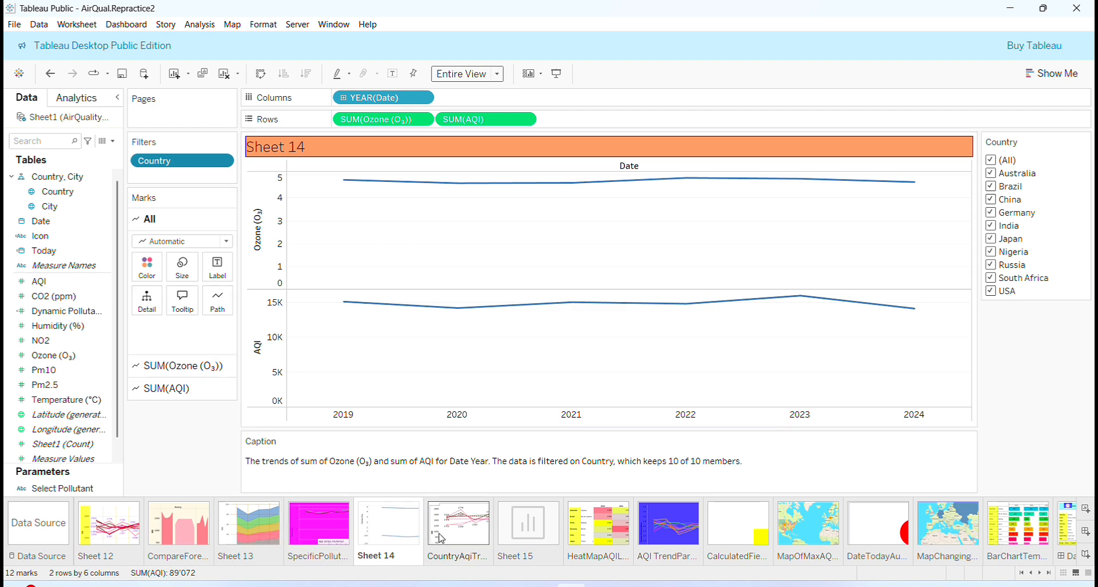
# Review the SpecificPollutant sheet, return to Sheet 14, and open the AQI axis options.
pyautogui.click(322, 522)
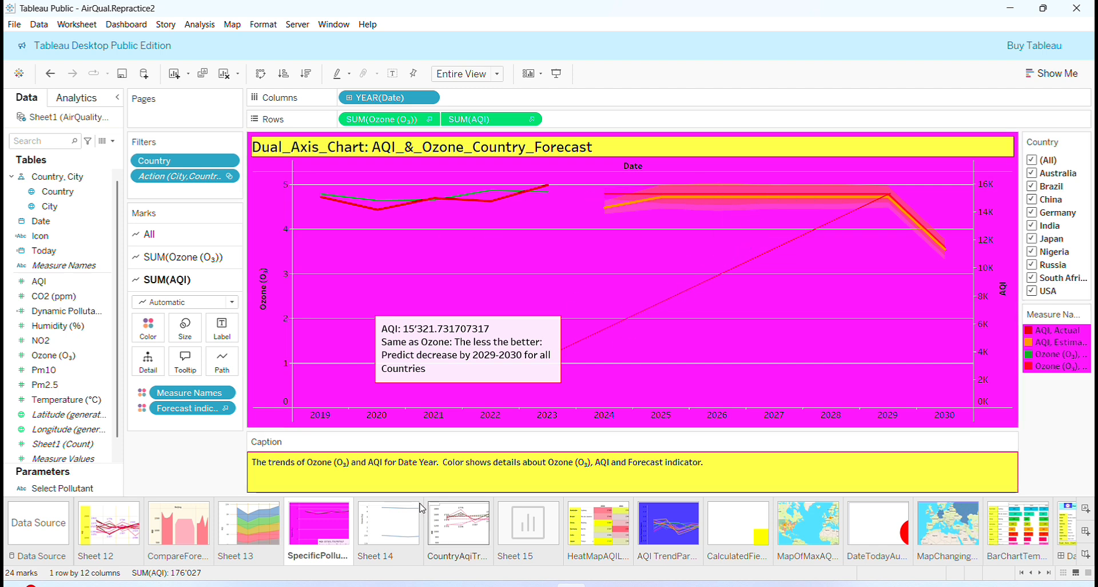
pyautogui.click(388, 522)
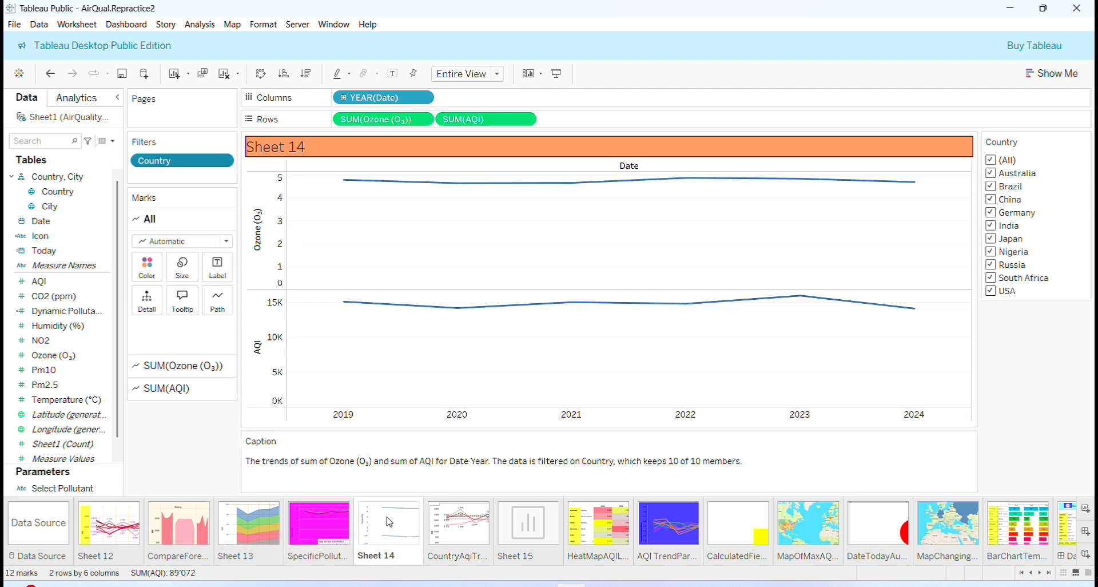
pyautogui.rightClick(265, 341)
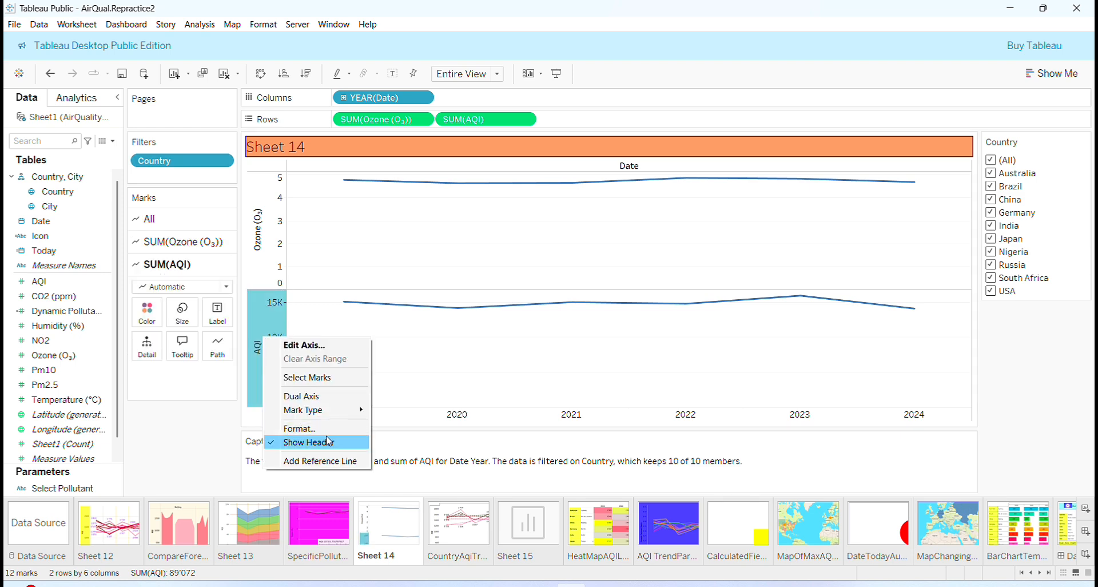
# Make AQI a dual axis so Ozone and AQI overlay, with AQI on the right.
pyautogui.rightClick(269, 363)
pyautogui.click(297, 422)
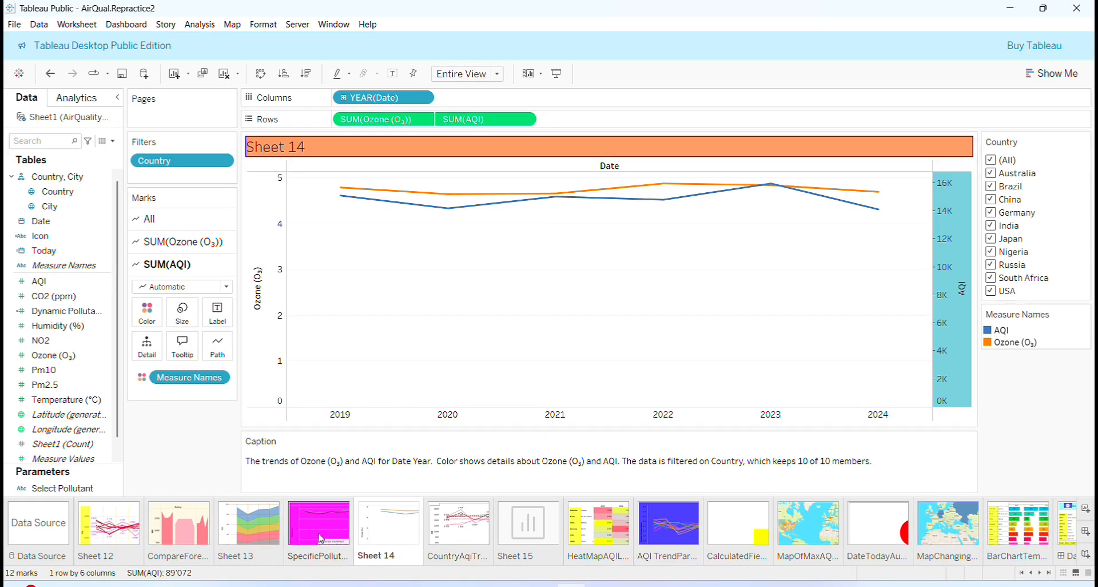
pyautogui.click(319, 523)
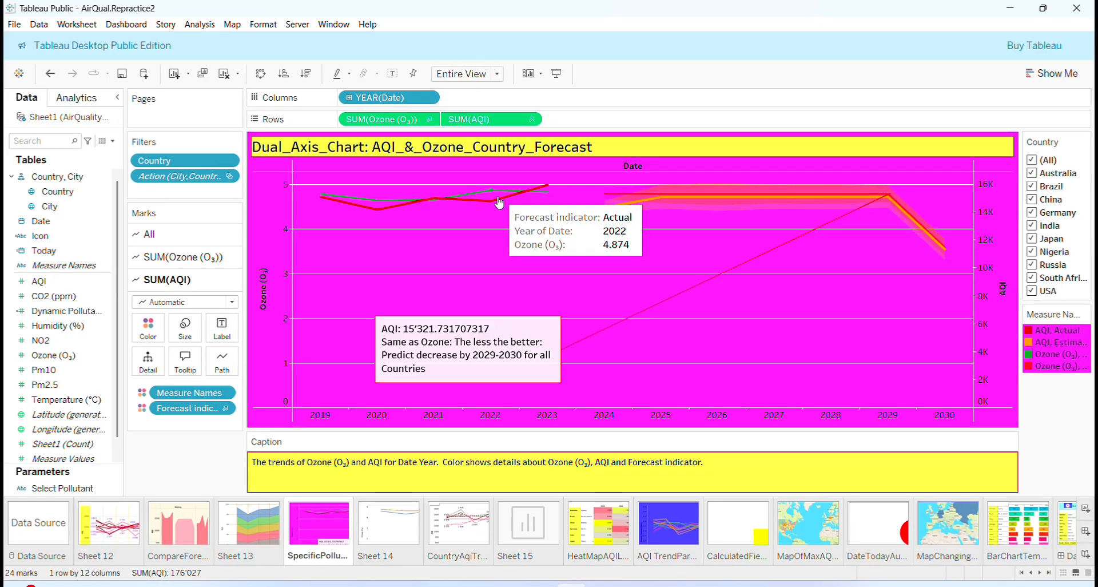
pyautogui.click(407, 509)
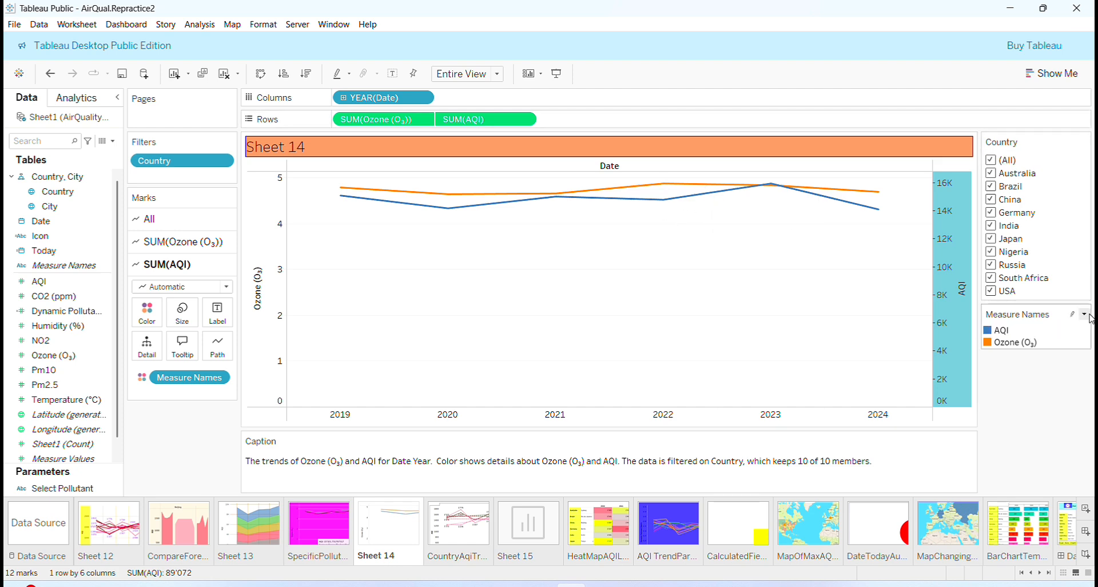
# Assign the Blue-Red-Brown palette so AQI is dark blue and Ozone light blue.
pyautogui.click(1086, 314)
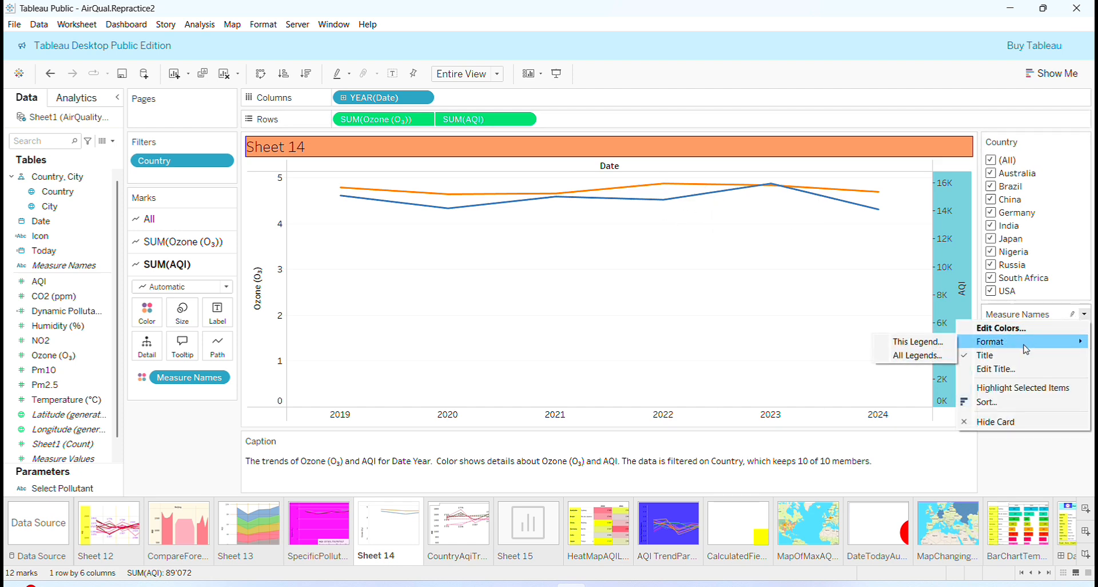
pyautogui.click(1063, 328)
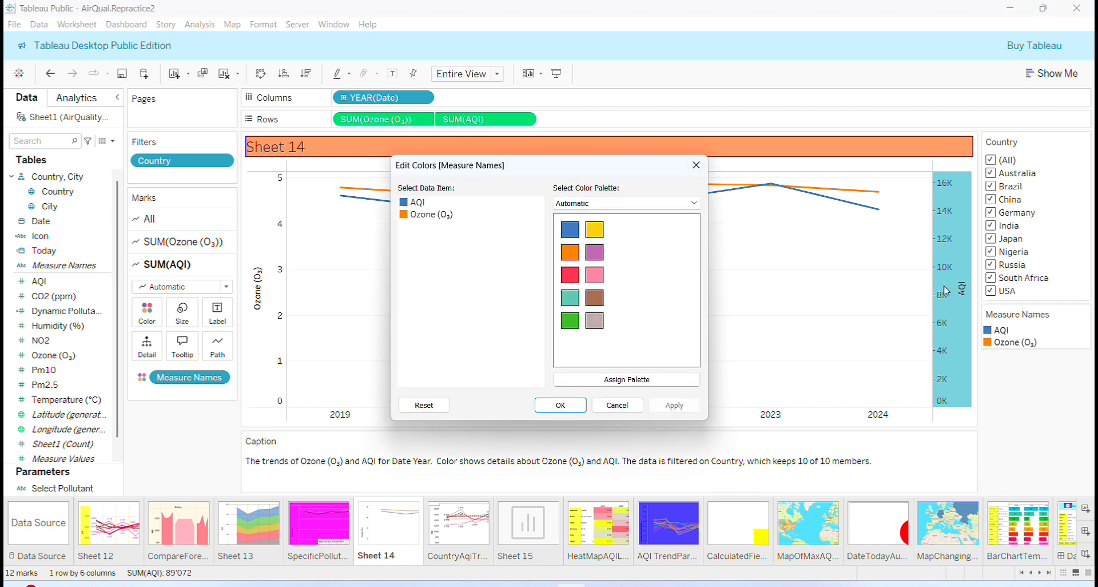
pyautogui.click(694, 203)
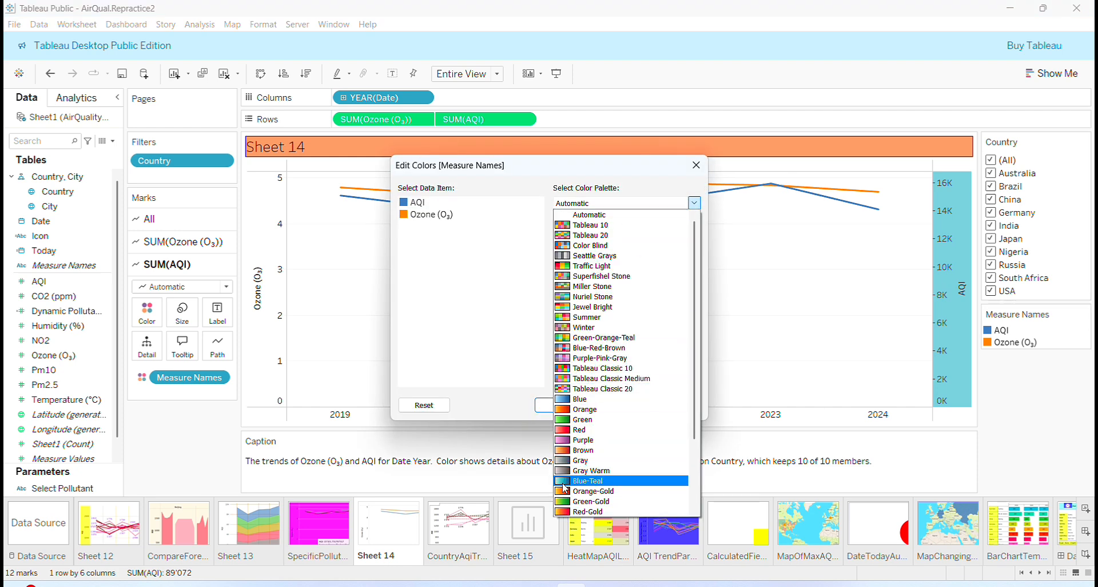
pyautogui.click(569, 348)
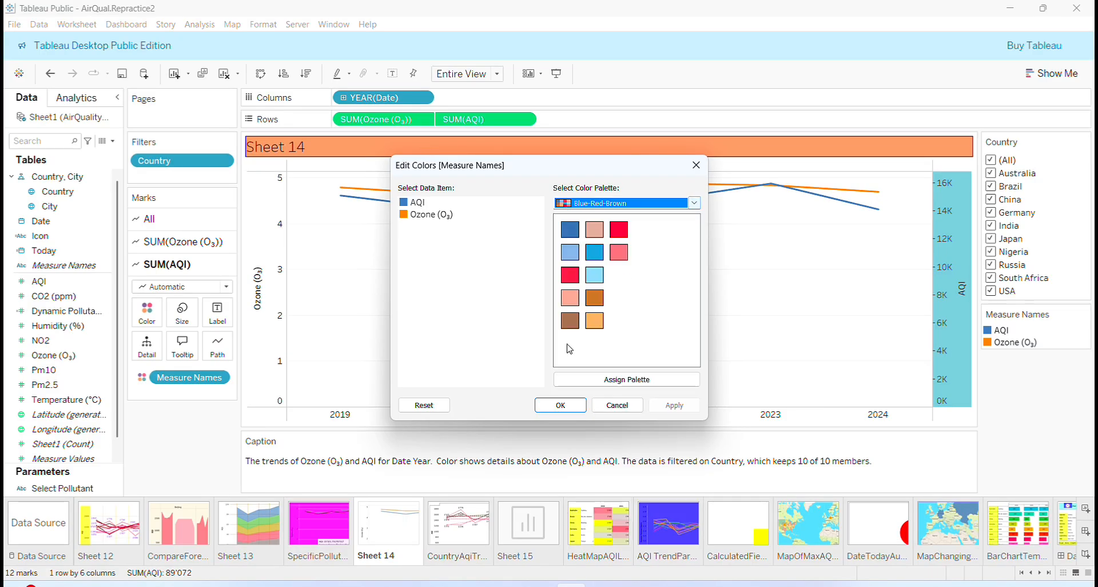
pyautogui.click(619, 382)
pyautogui.click(560, 405)
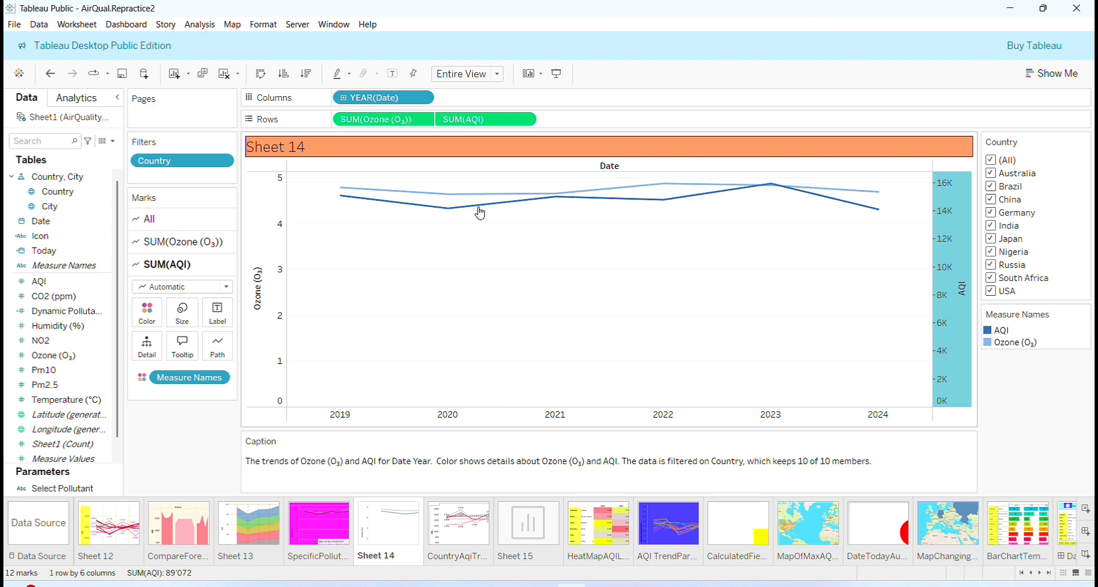
pyautogui.moveTo(465, 199)
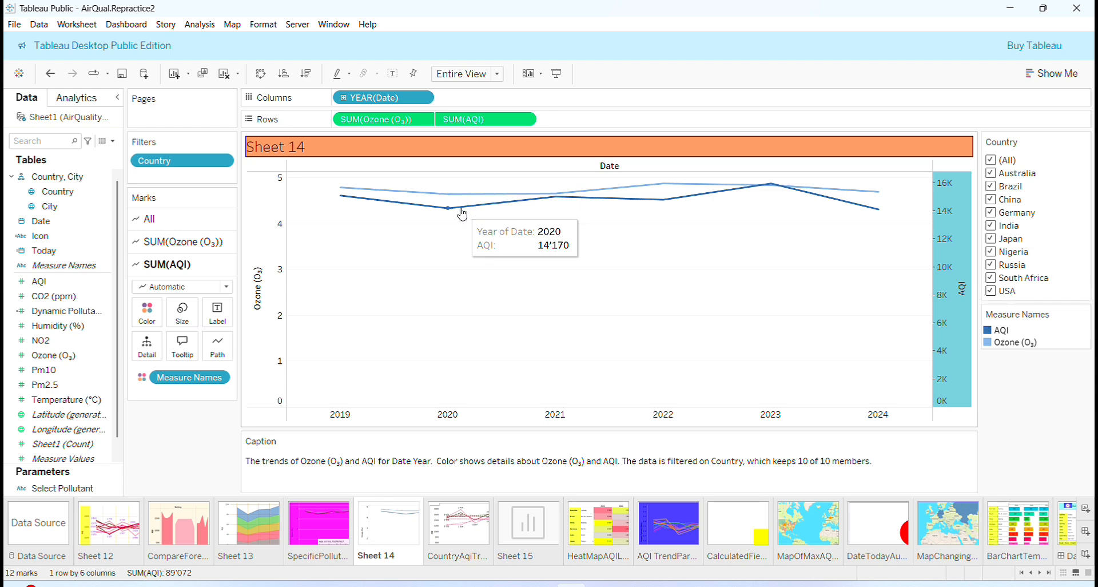
# Shade the Ozone axis magenta.
pyautogui.rightClick(259, 244)
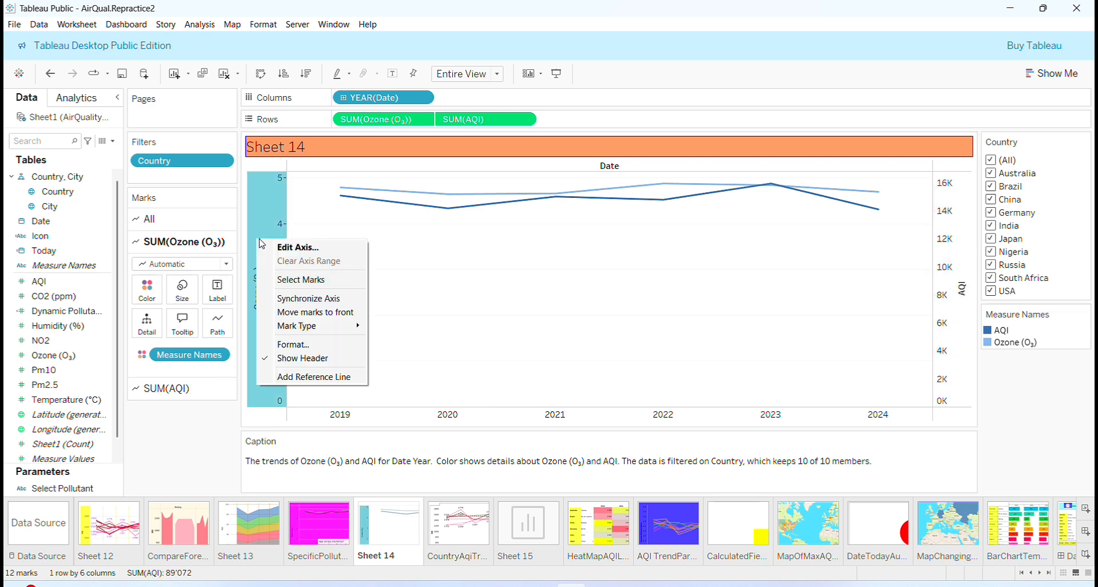
pyautogui.click(300, 345)
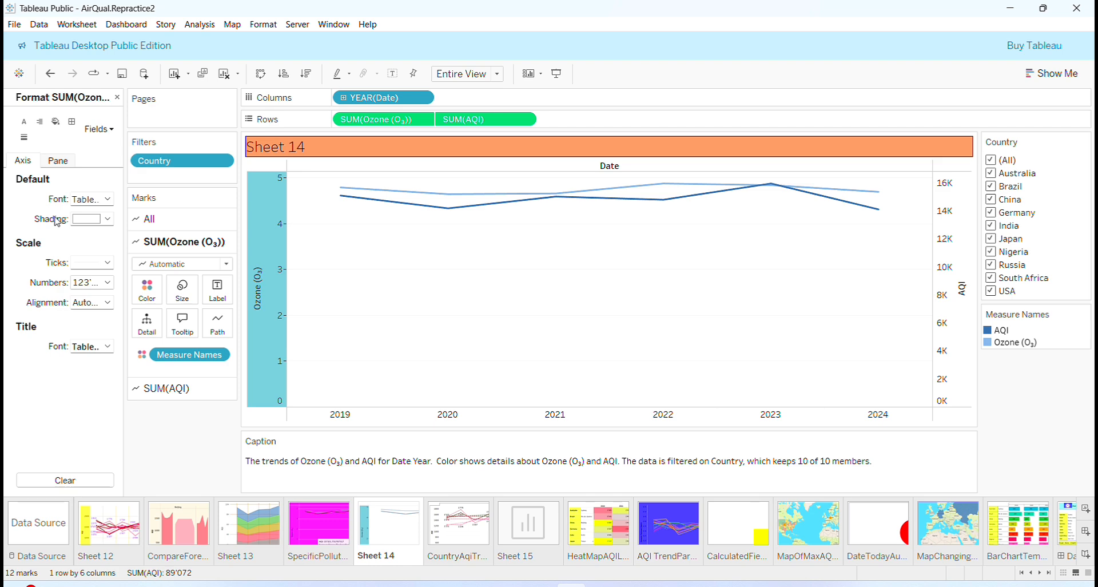
pyautogui.click(108, 219)
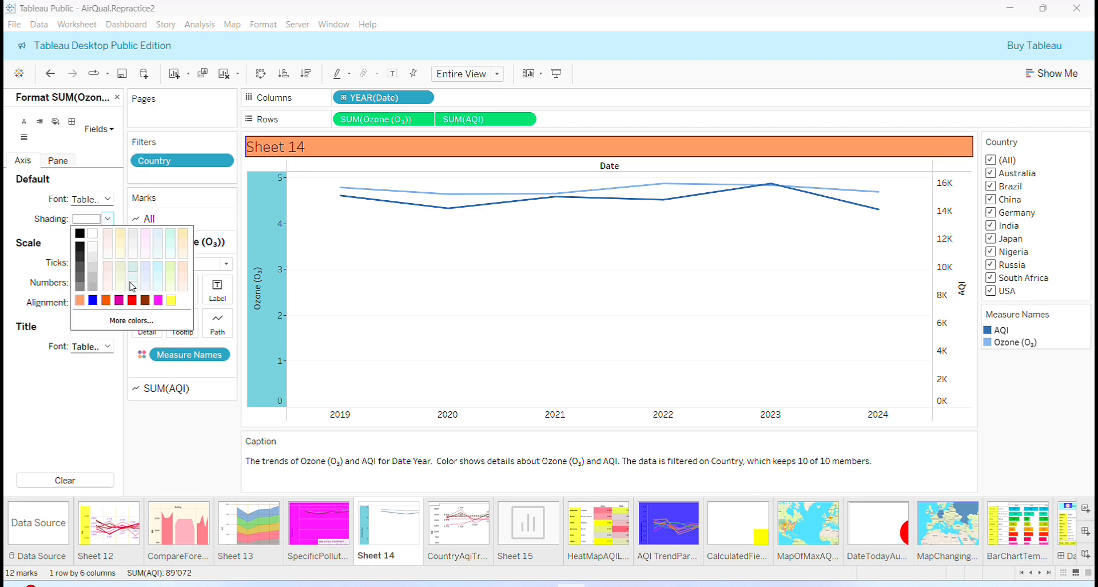
pyautogui.click(123, 327)
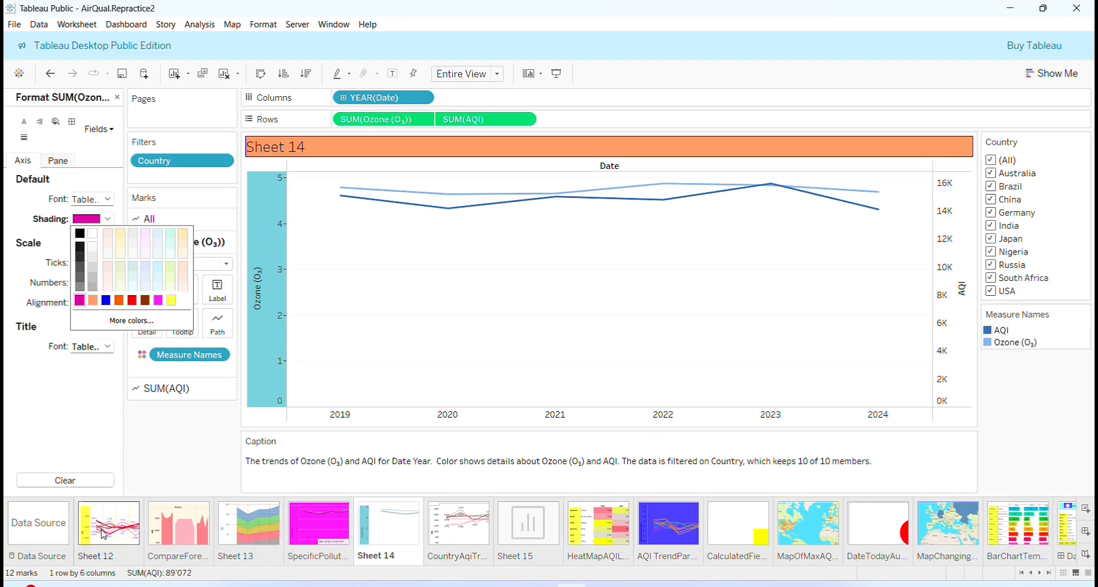
pyautogui.click(98, 433)
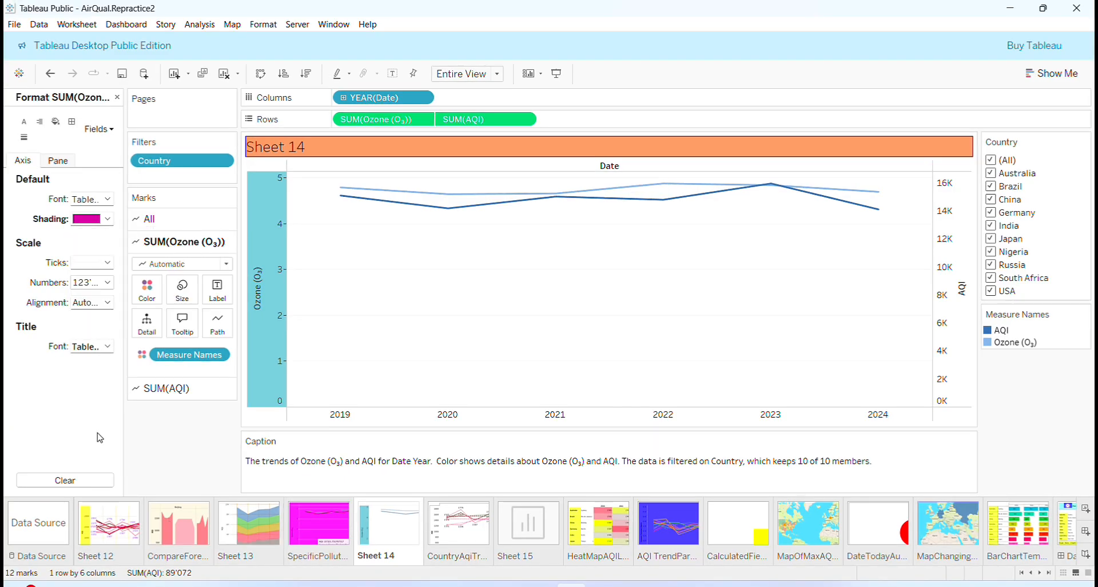
pyautogui.click(118, 98)
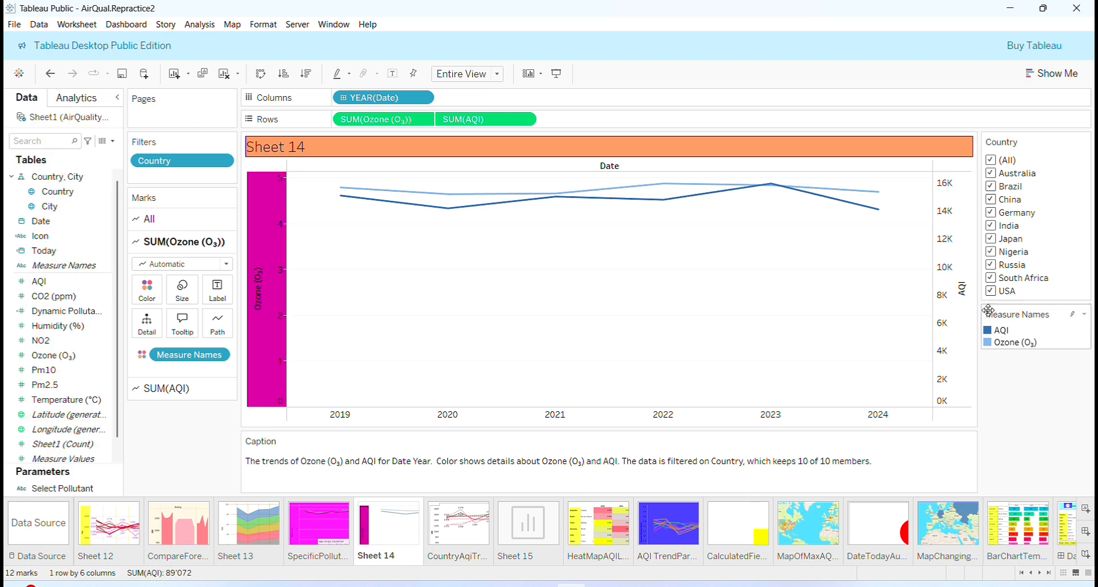
# Shade the AQI axis bright green (#00ff00).
pyautogui.click(952, 277)
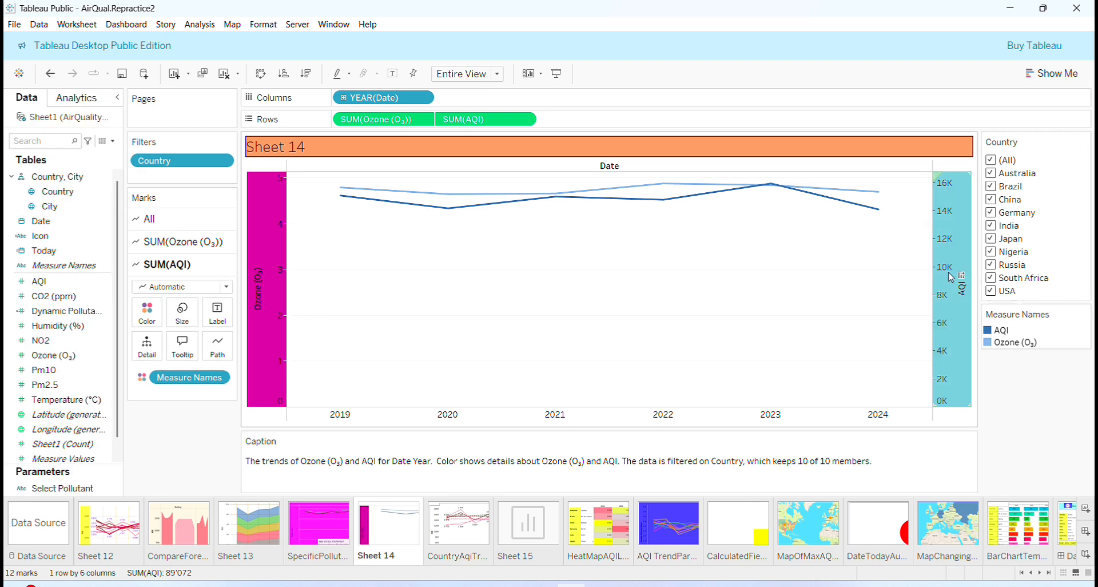
pyautogui.rightClick(952, 277)
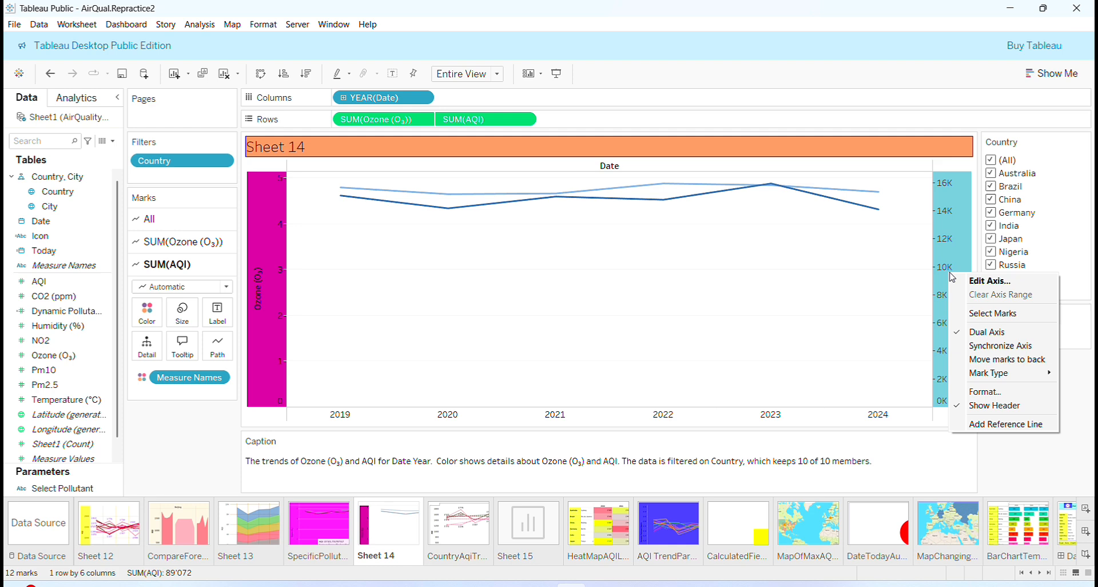
pyautogui.click(984, 392)
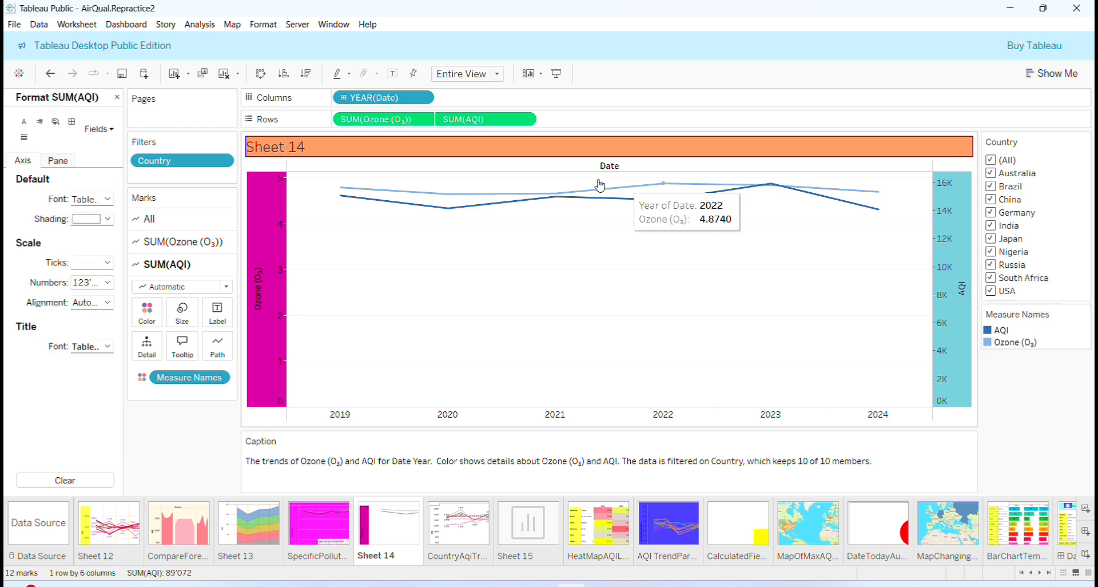
pyautogui.click(108, 220)
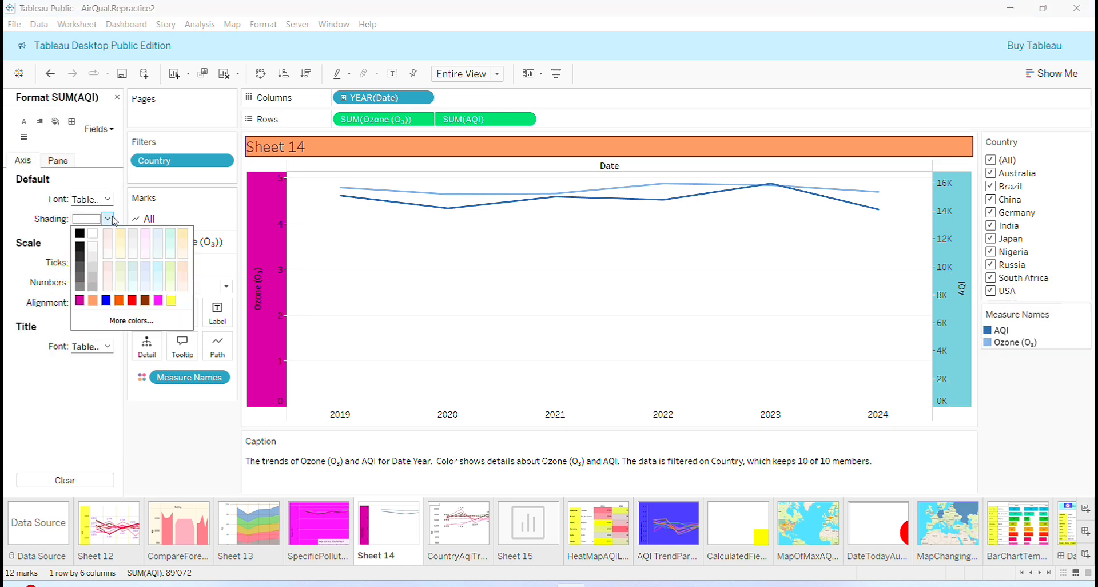
pyautogui.click(150, 319)
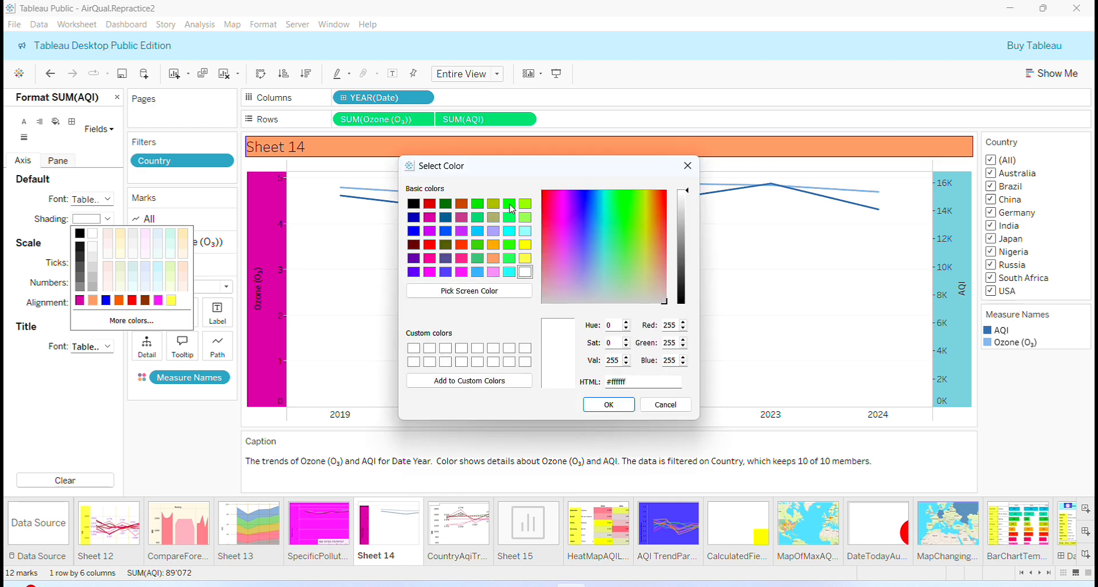
pyautogui.click(510, 205)
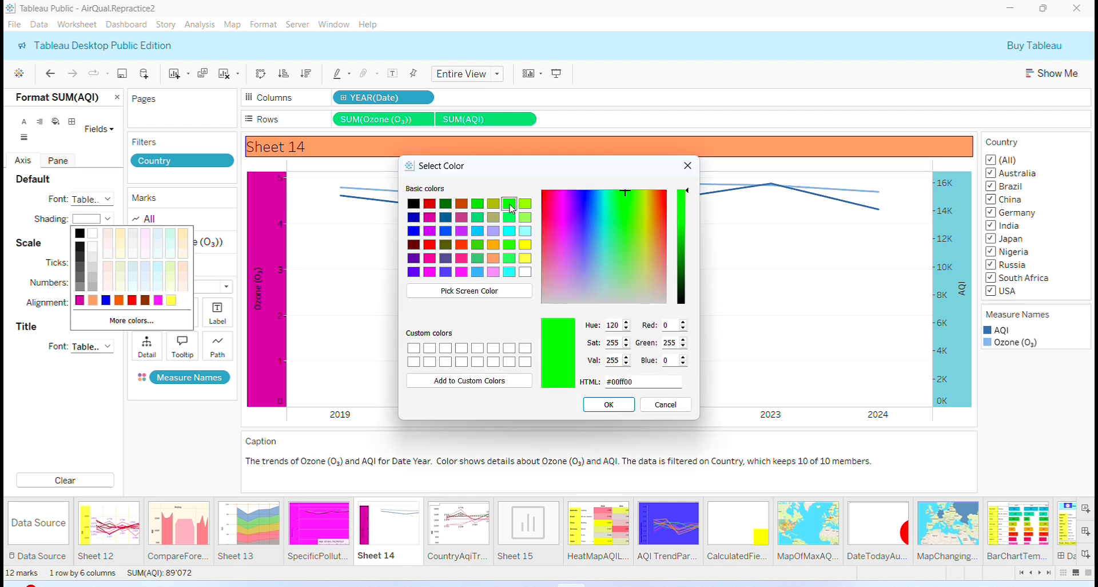
pyautogui.click(609, 405)
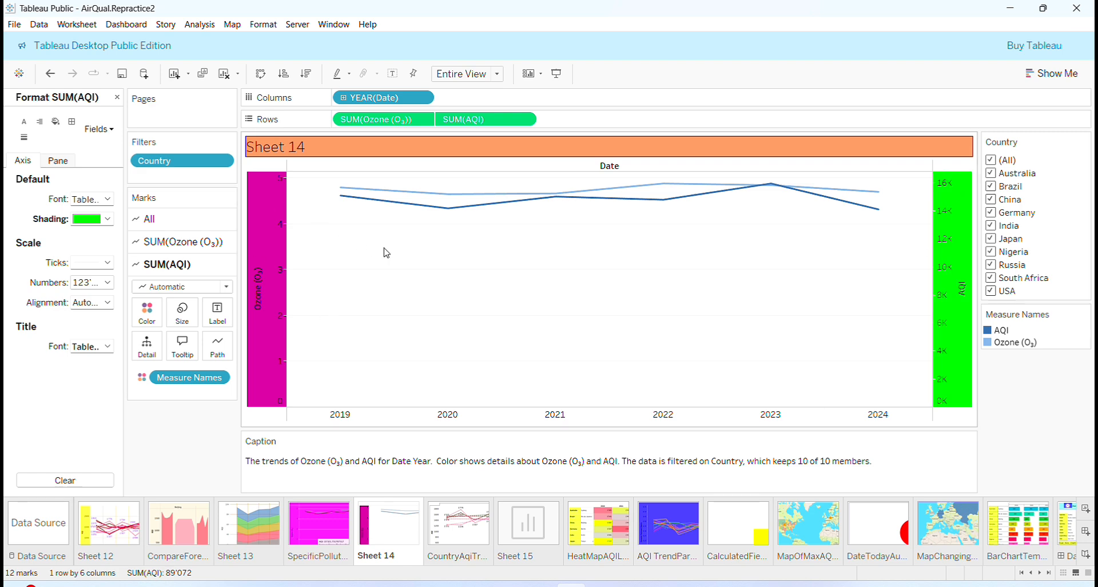
# Set Sheet 14's grid lines to None.
pyautogui.click(263, 25)
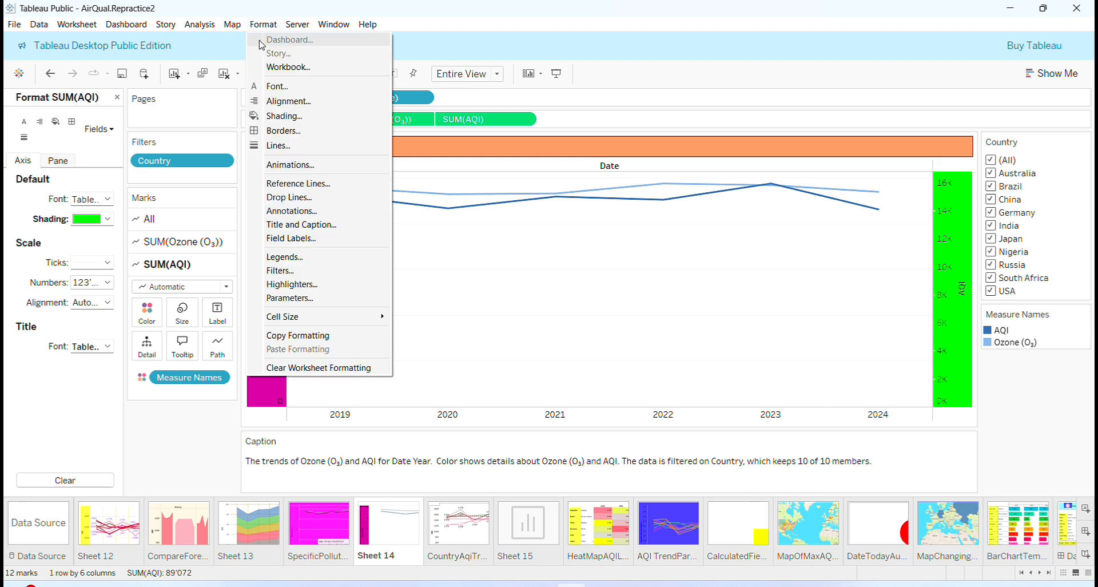
pyautogui.click(298, 150)
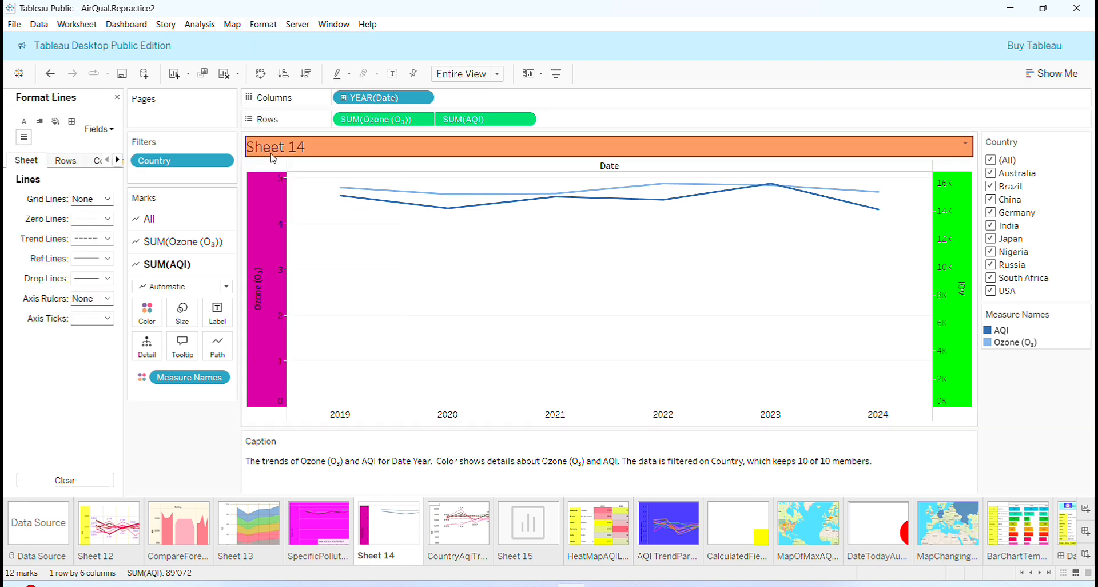
pyautogui.click(108, 204)
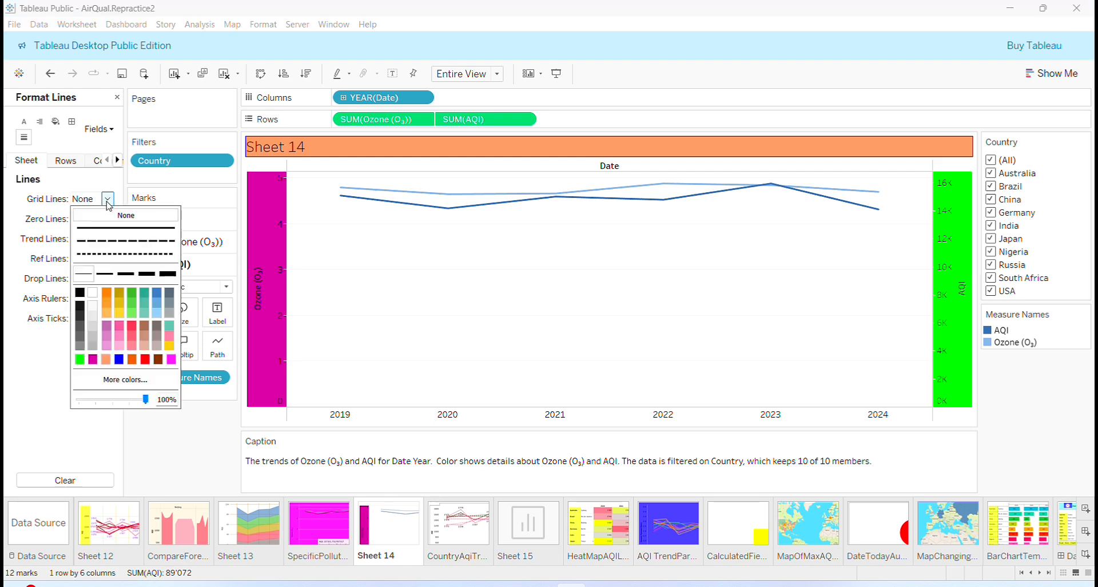
pyautogui.click(108, 220)
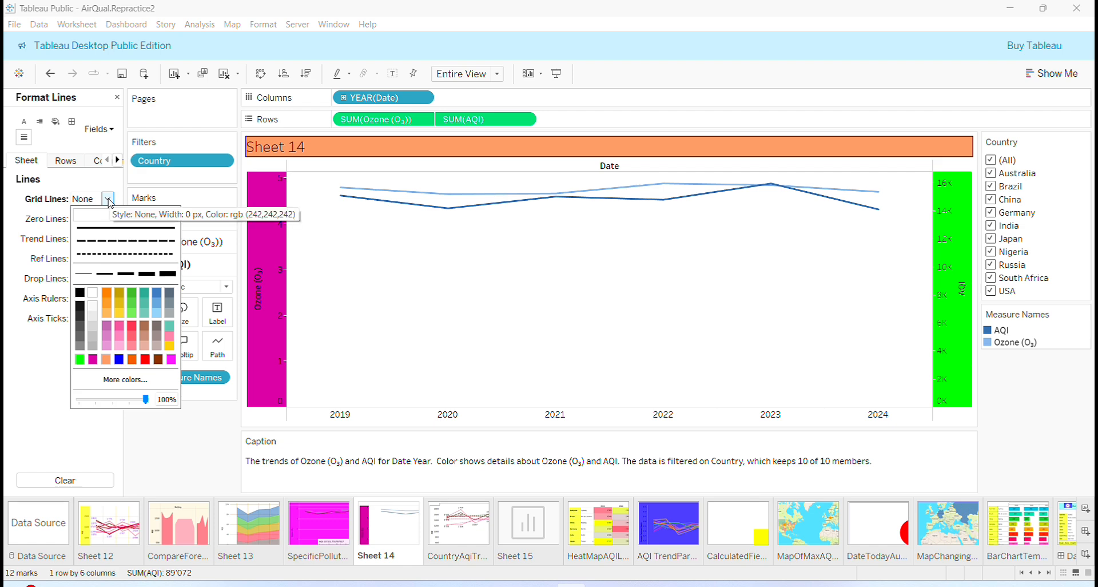
pyautogui.click(109, 199)
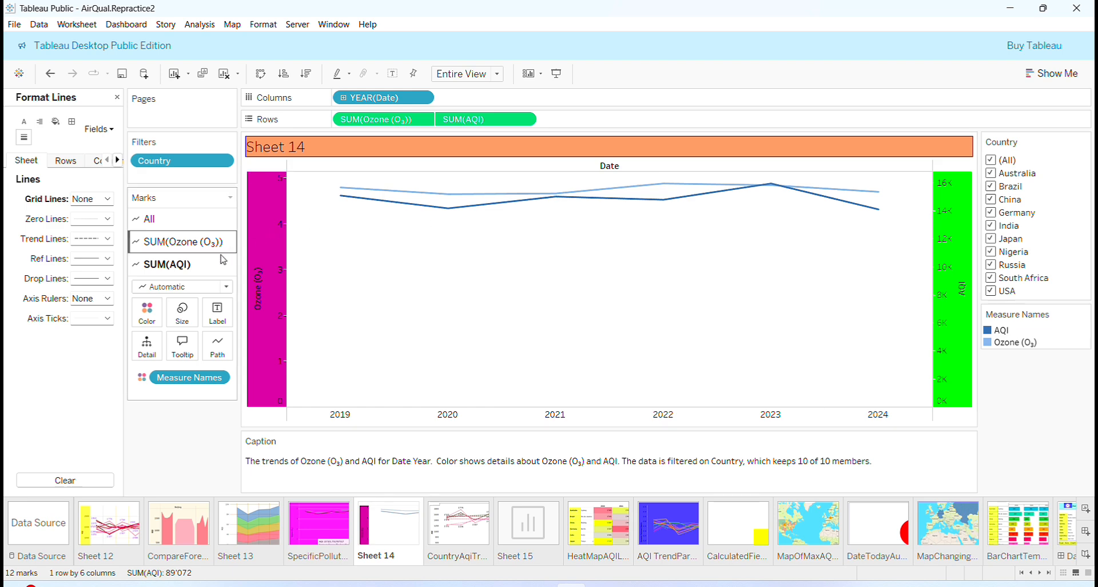
pyautogui.click(313, 516)
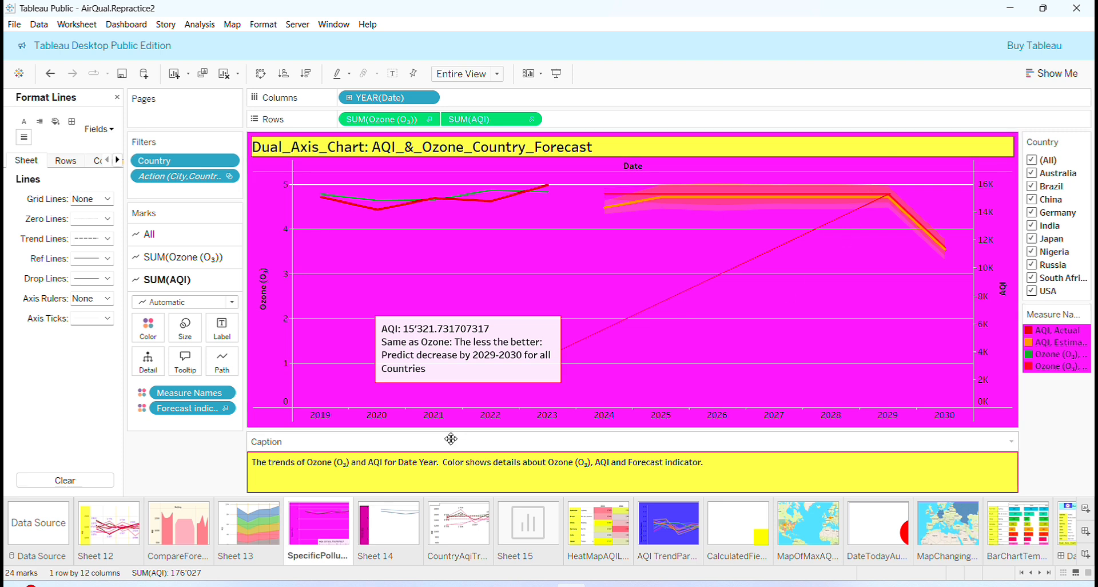
pyautogui.click(395, 518)
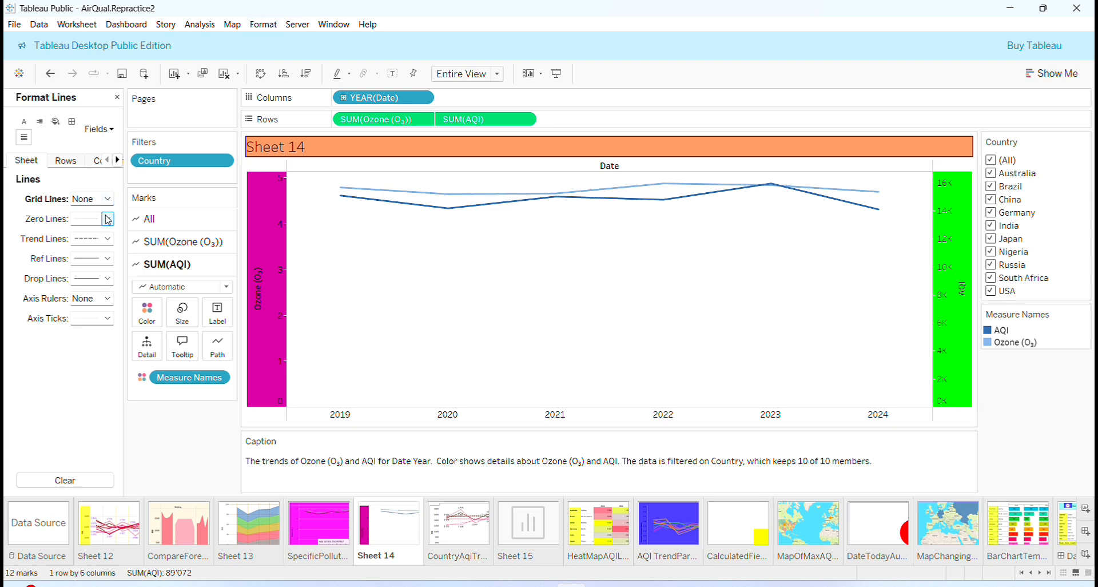
# Shade the worksheet background yellow (#ffff7f).
pyautogui.click(55, 122)
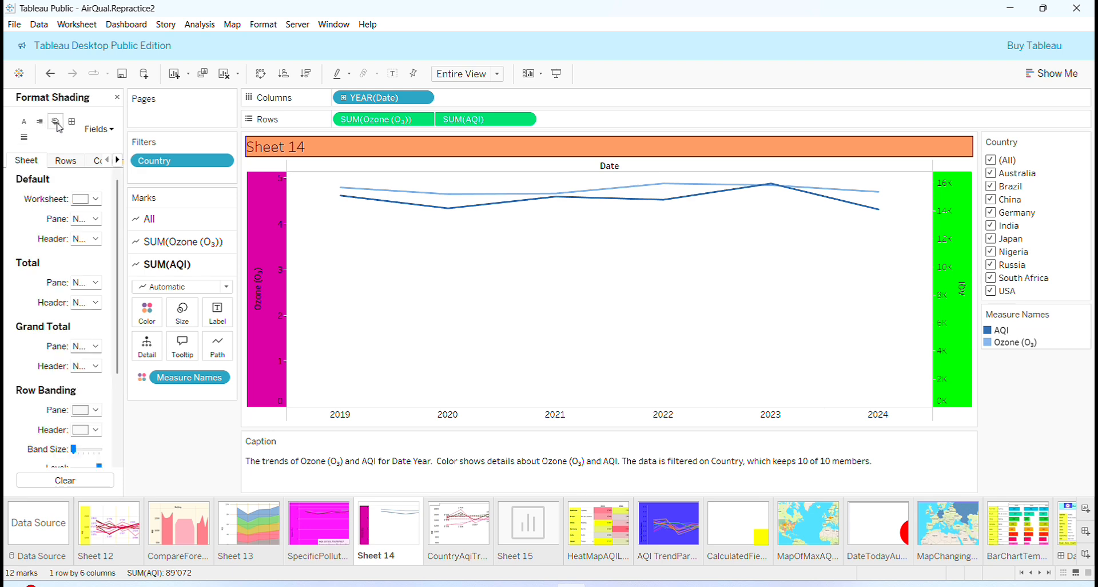
pyautogui.click(96, 199)
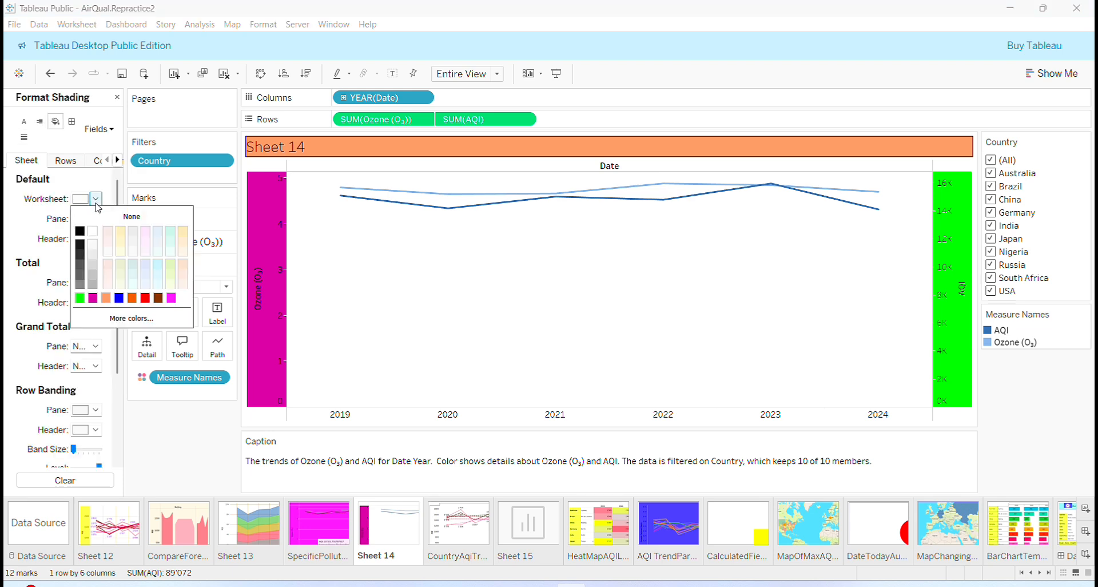
pyautogui.click(160, 316)
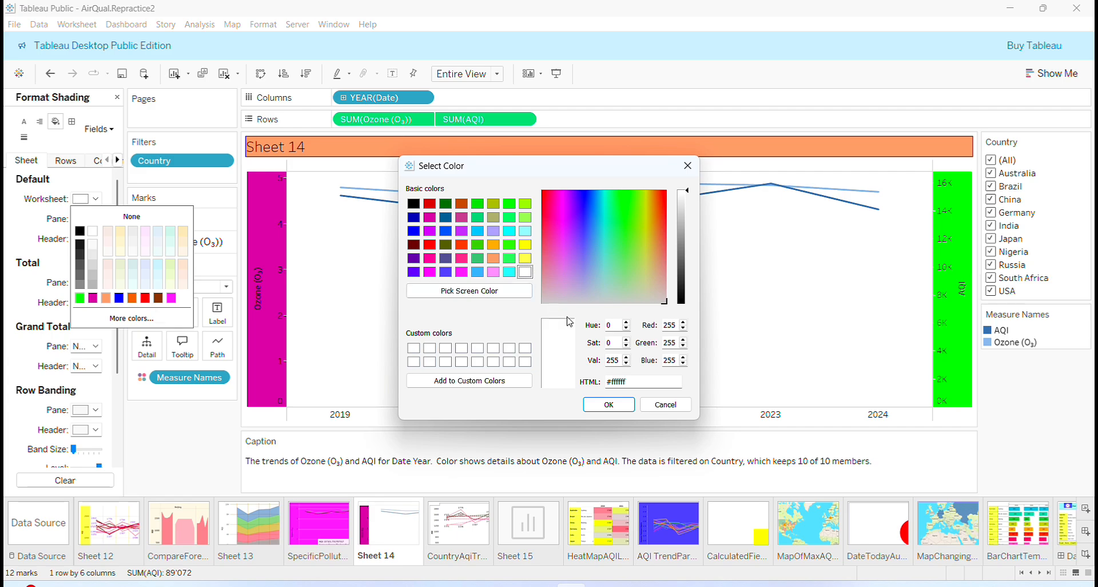
pyautogui.click(508, 245)
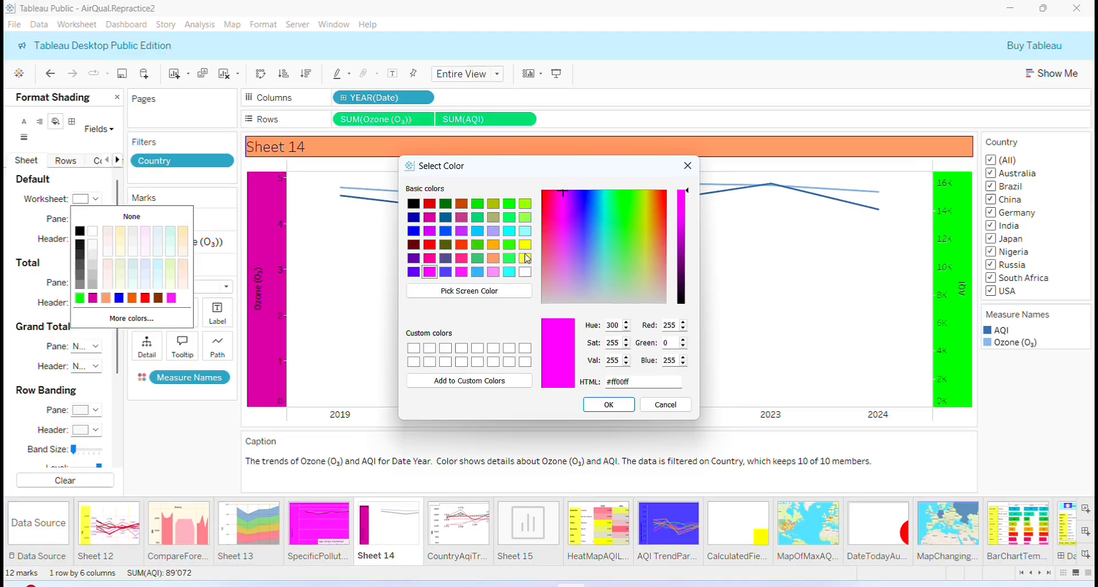
pyautogui.click(526, 245)
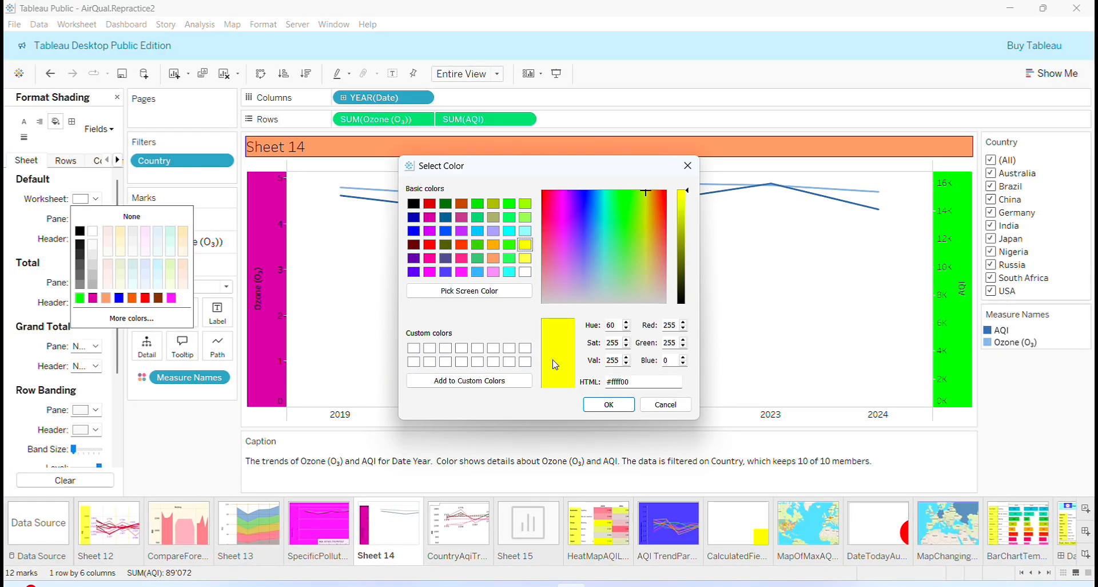
pyautogui.click(526, 258)
pyautogui.click(609, 405)
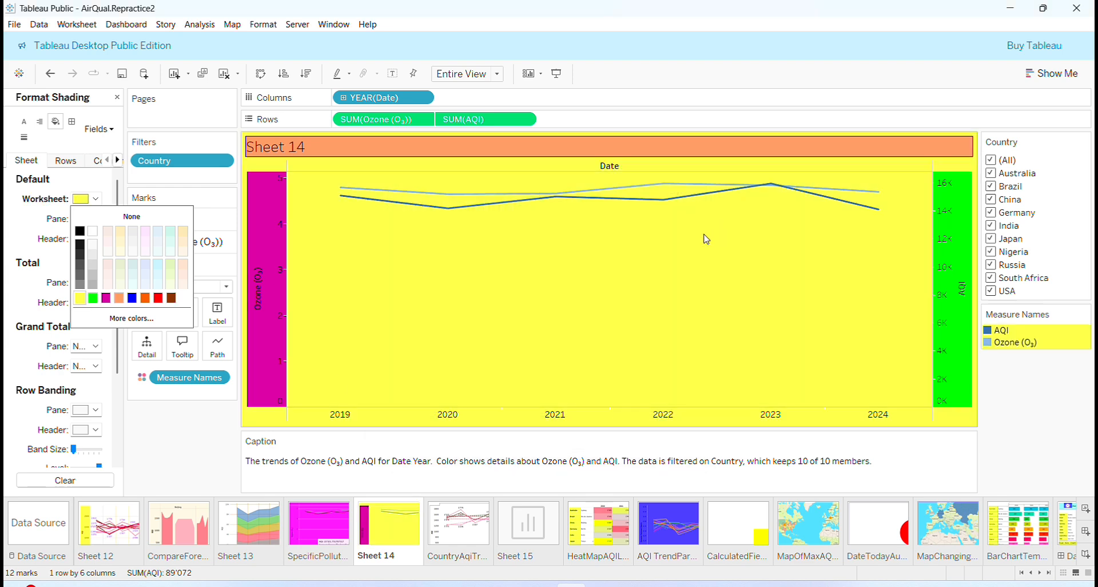
# Save the workbook and close the Format pane.
pyautogui.click(14, 24)
pyautogui.click(14, 24)
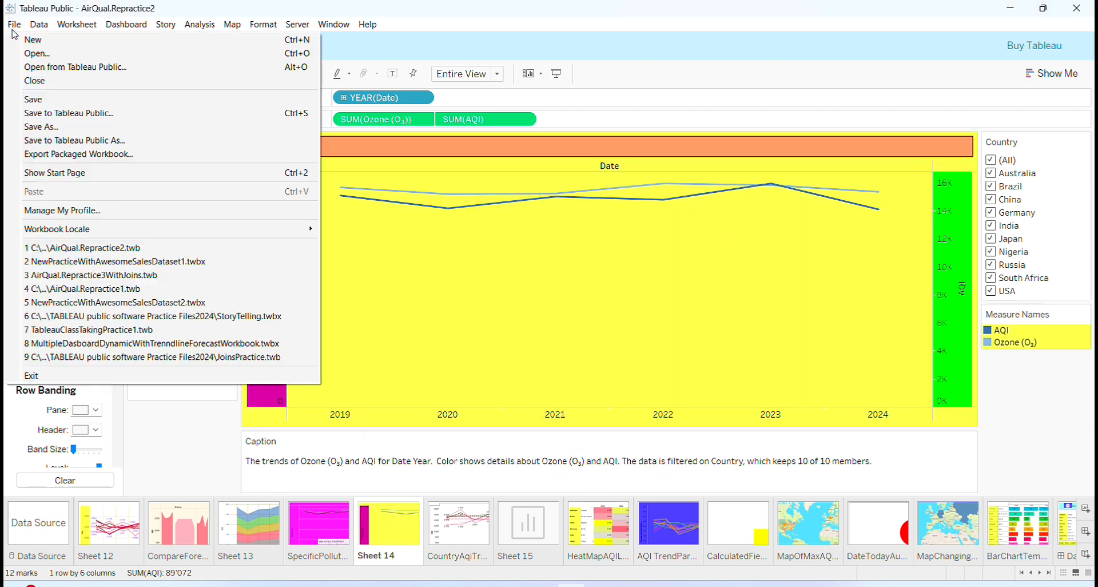
pyautogui.click(40, 101)
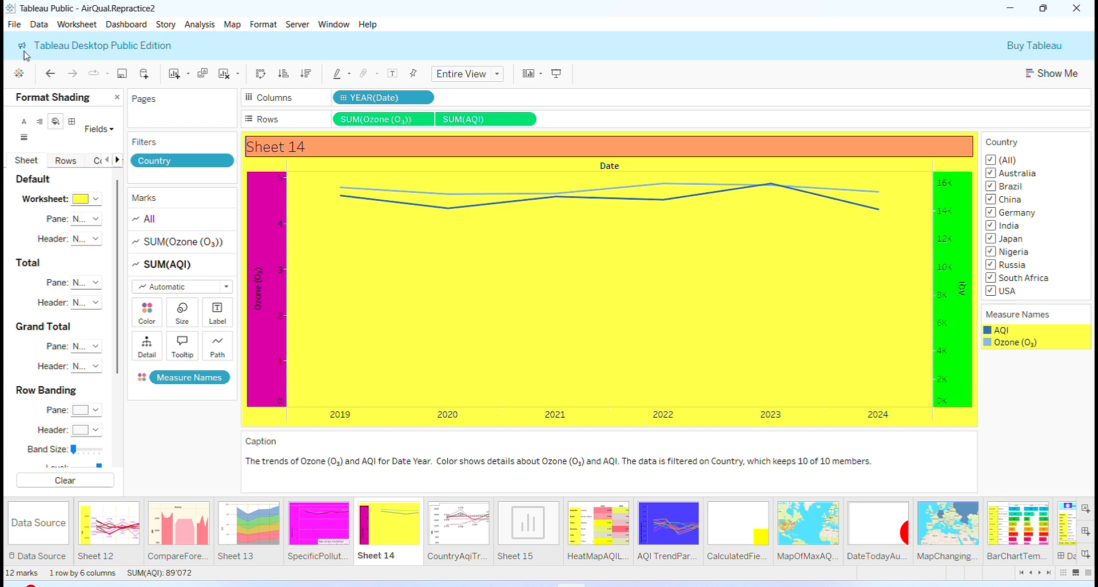
pyautogui.click(117, 97)
pyautogui.moveTo(471, 201)
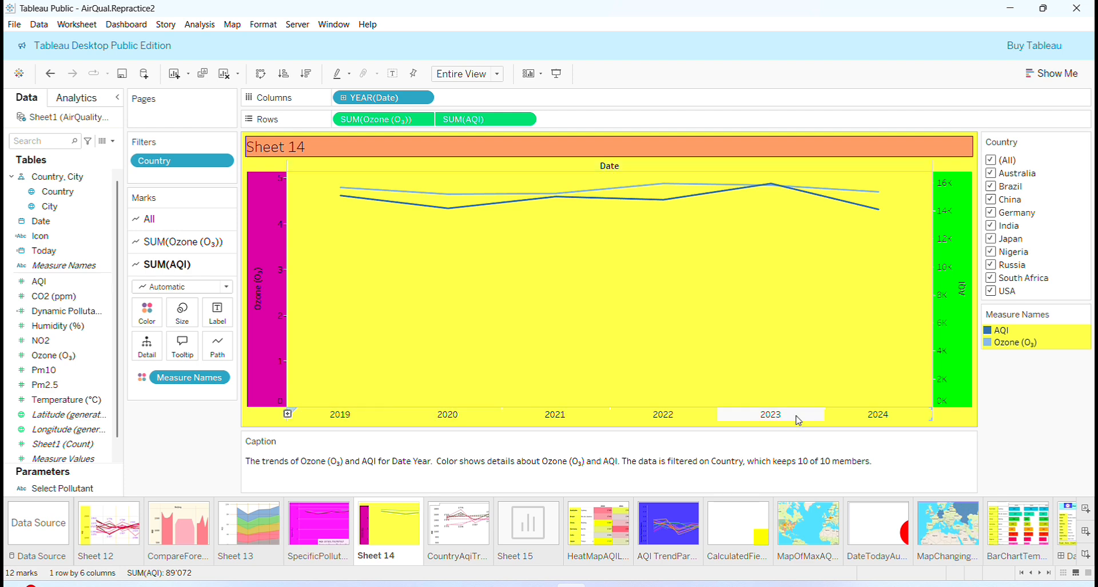
# Show the forecast and set its length to exactly 4 years, extending through 2028.
pyautogui.rightClick(798, 291)
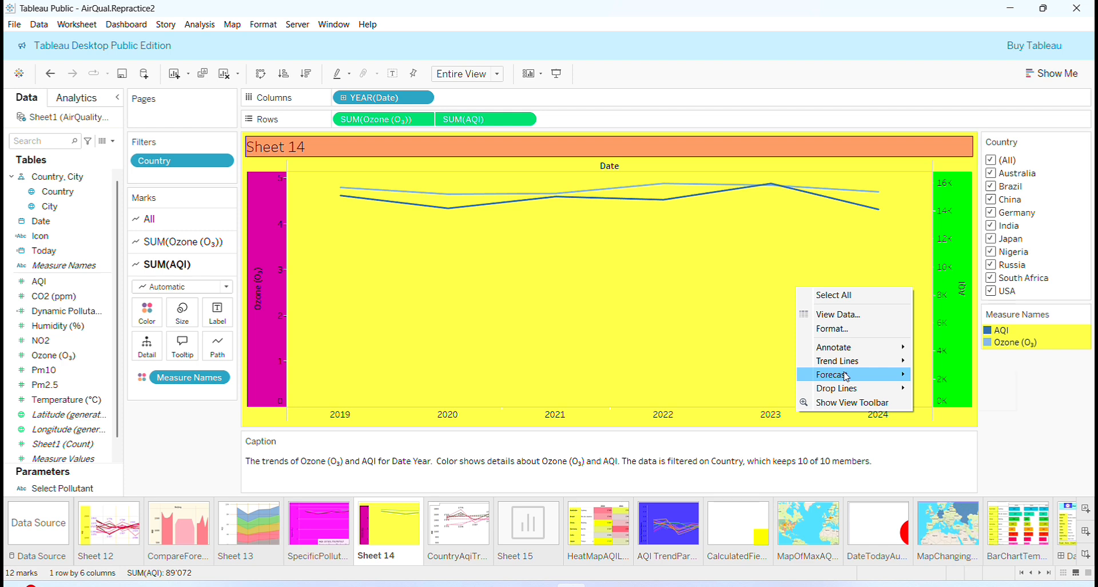
pyautogui.moveTo(850, 377)
pyautogui.click(944, 374)
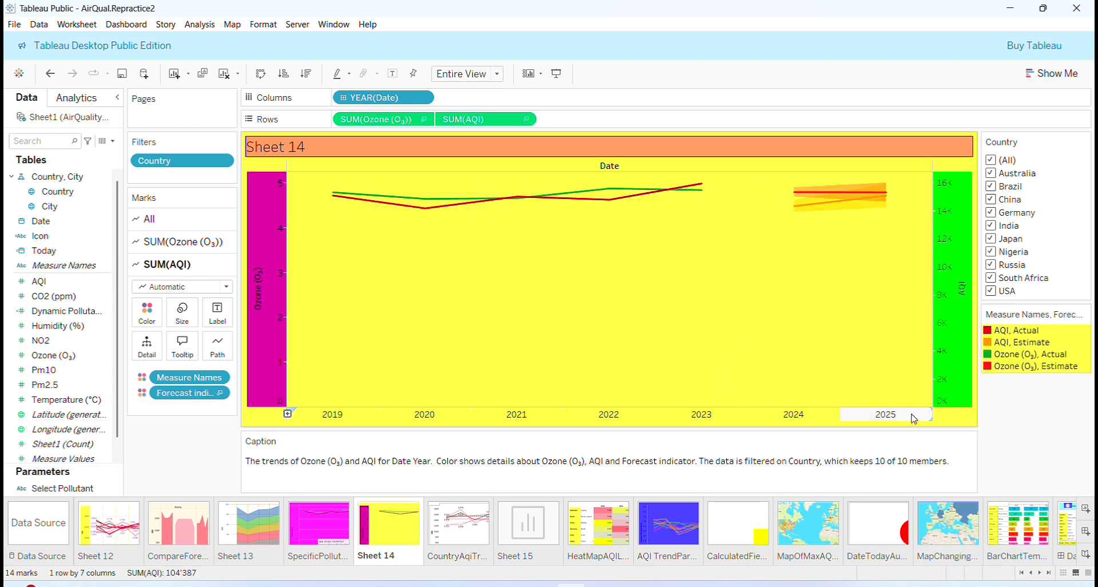
pyautogui.rightClick(811, 346)
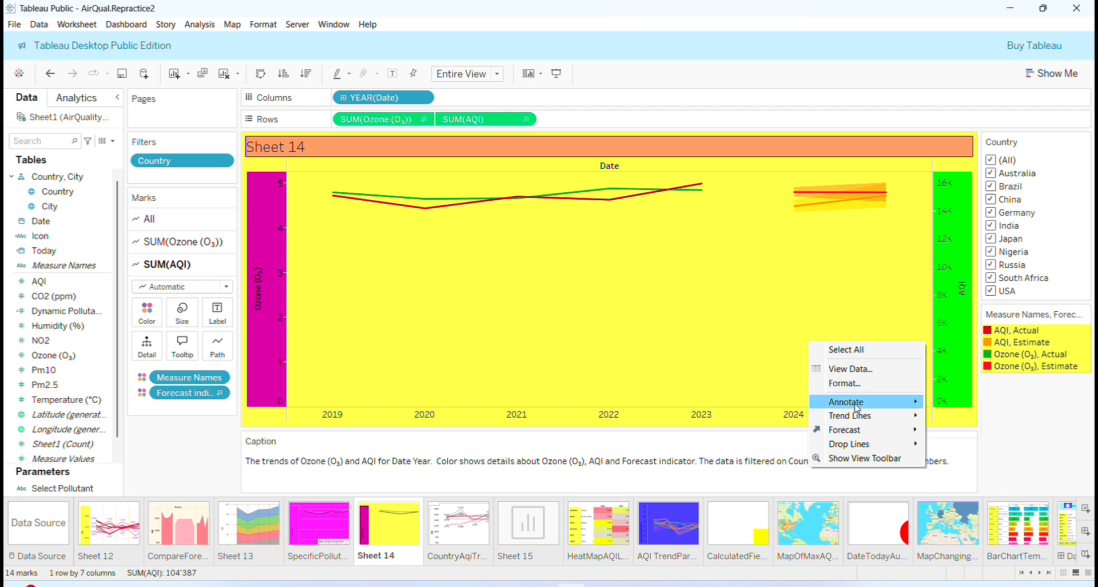
pyautogui.moveTo(862, 434)
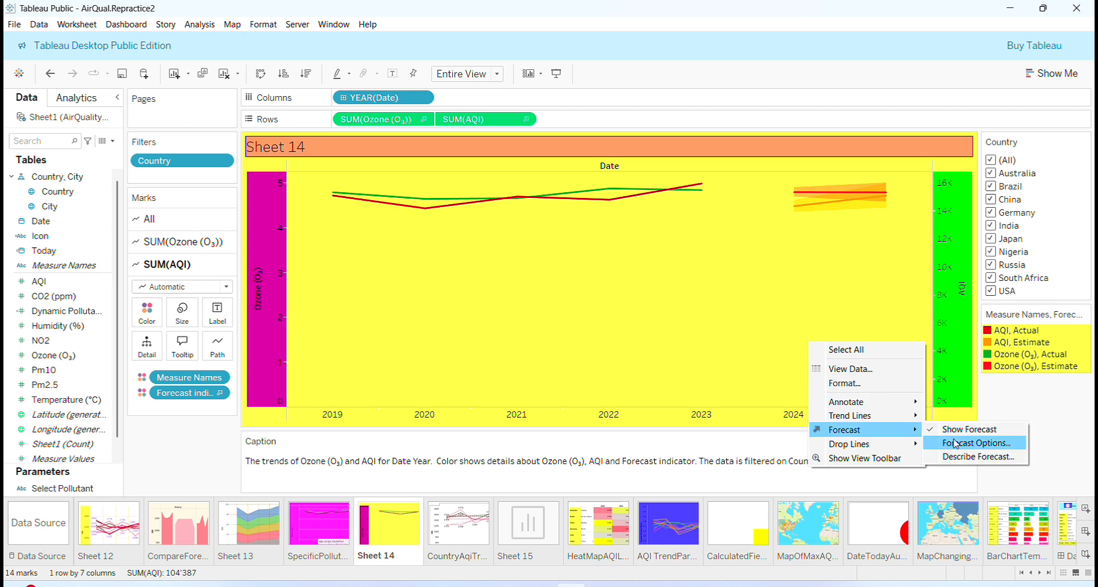
pyautogui.click(956, 444)
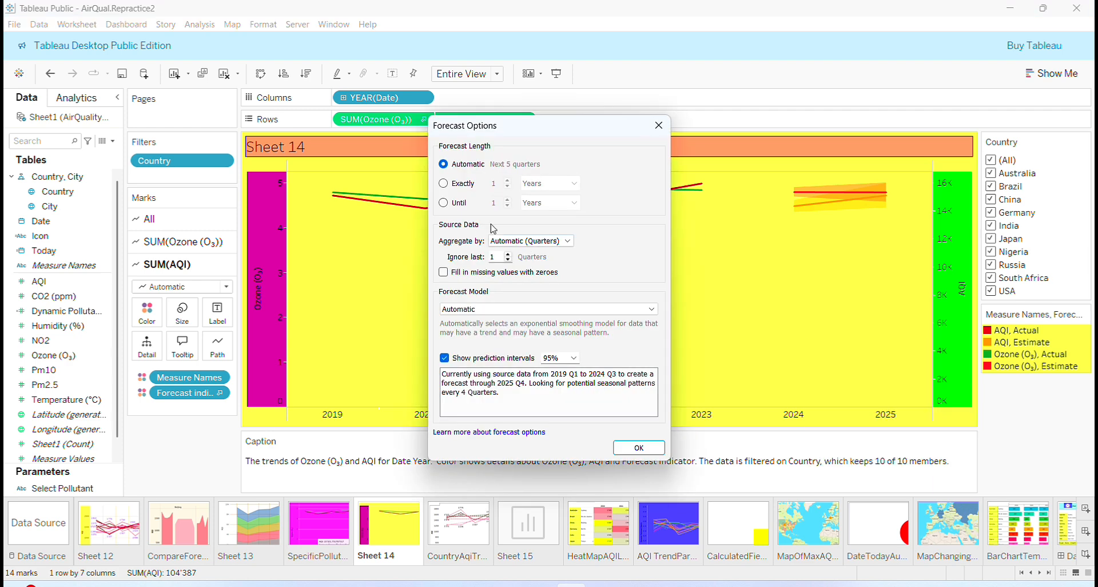
pyautogui.click(444, 184)
pyautogui.click(508, 181)
pyautogui.click(508, 181)
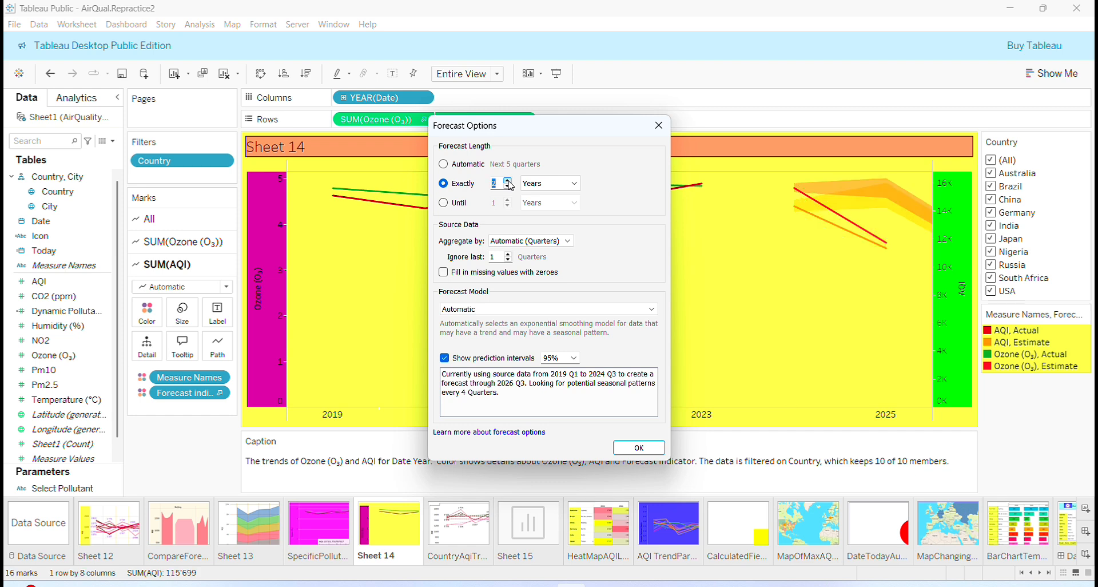
pyautogui.click(508, 181)
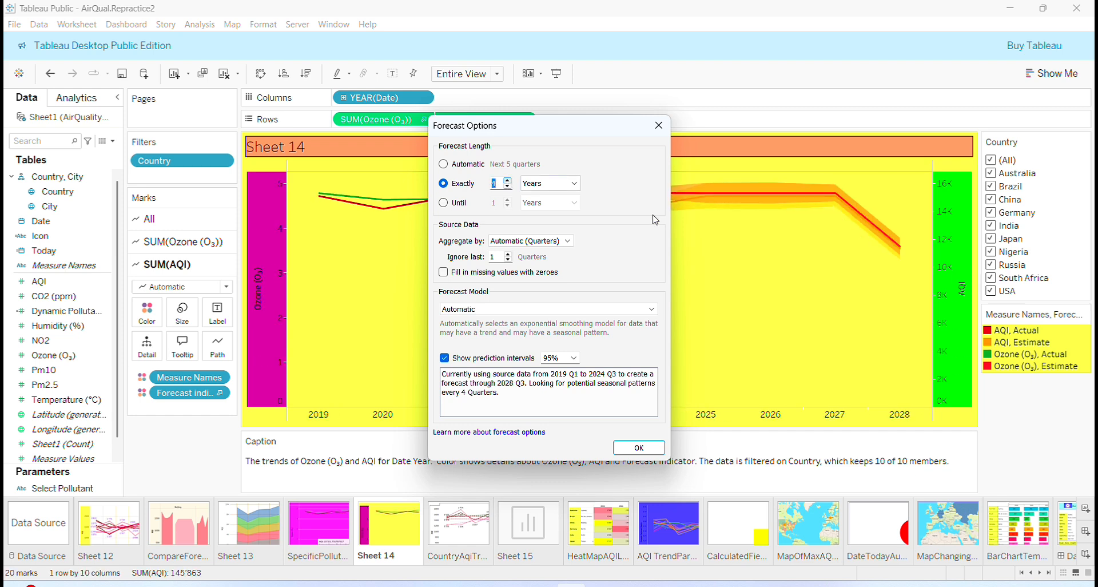
pyautogui.click(623, 450)
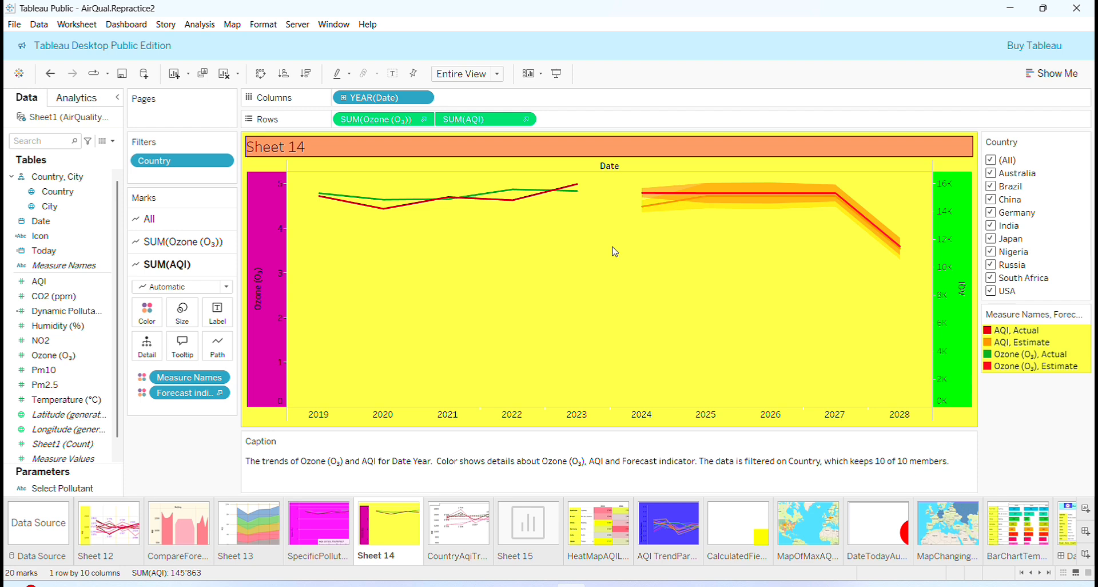
# Save the AirQual.Repractice2 workbook and check the forecast points' tooltip values.
pyautogui.click(14, 24)
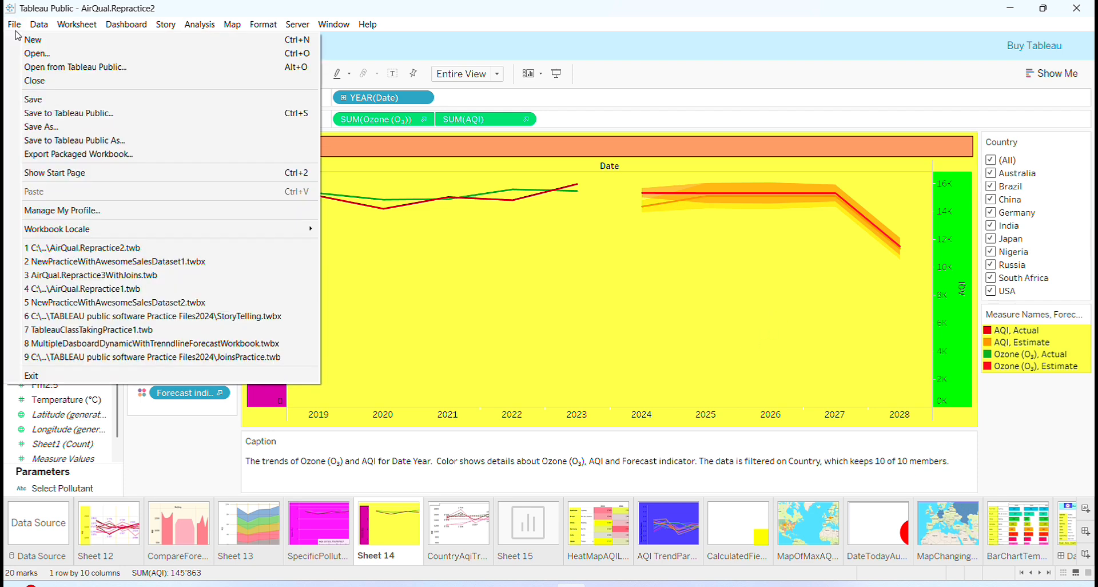
pyautogui.click(28, 103)
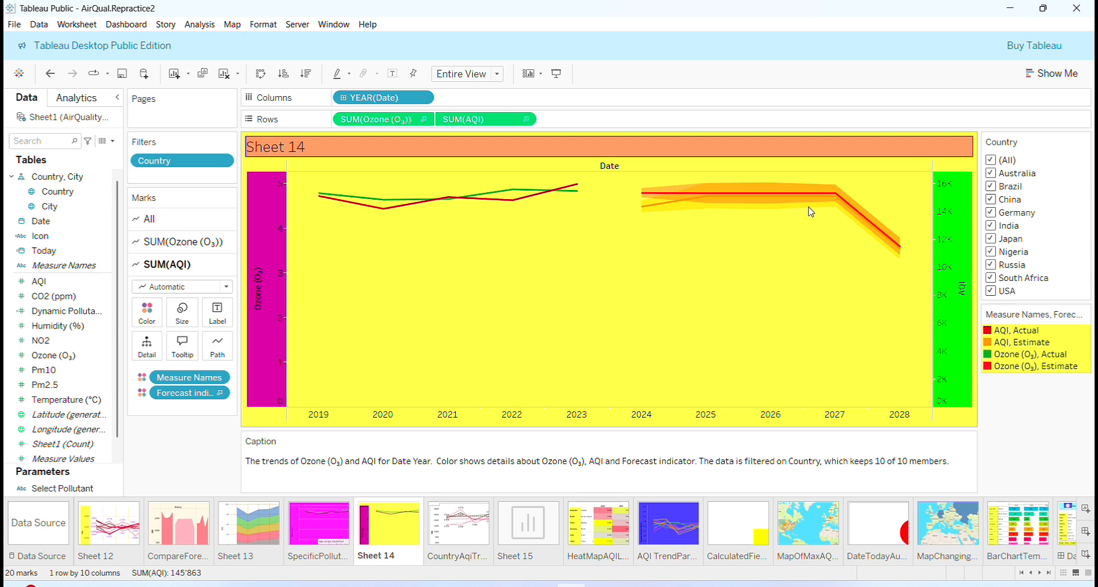
pyautogui.moveTo(801, 194)
pyautogui.moveTo(676, 195)
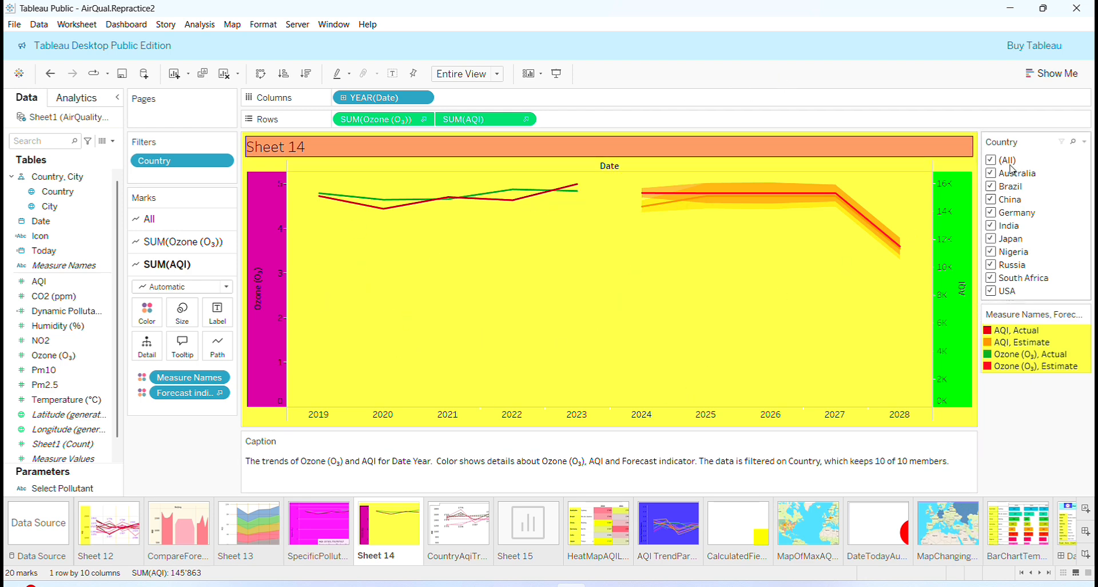
pyautogui.click(990, 174)
pyautogui.click(991, 187)
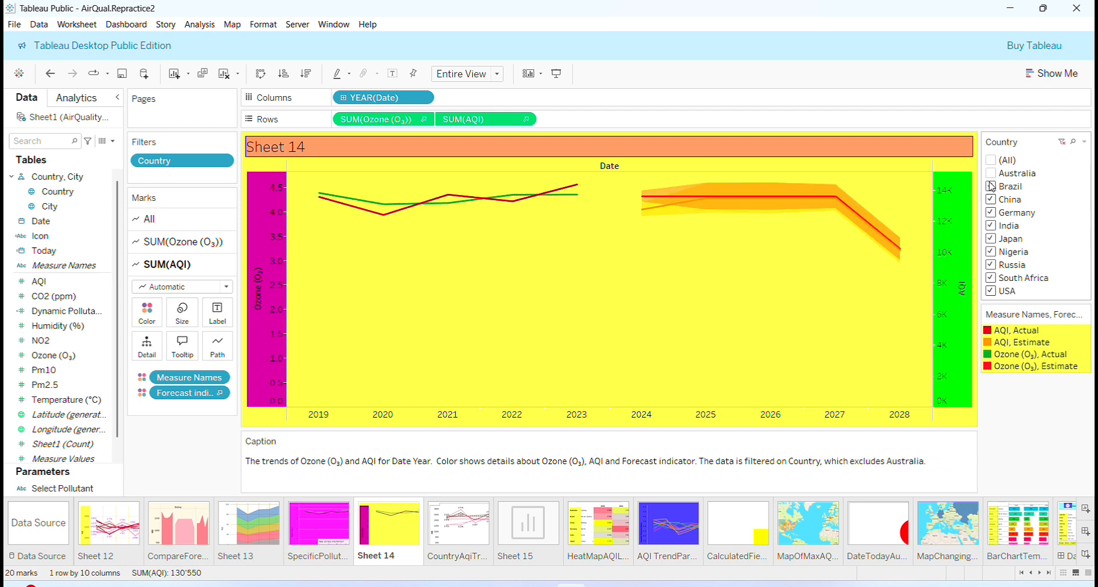
pyautogui.click(991, 213)
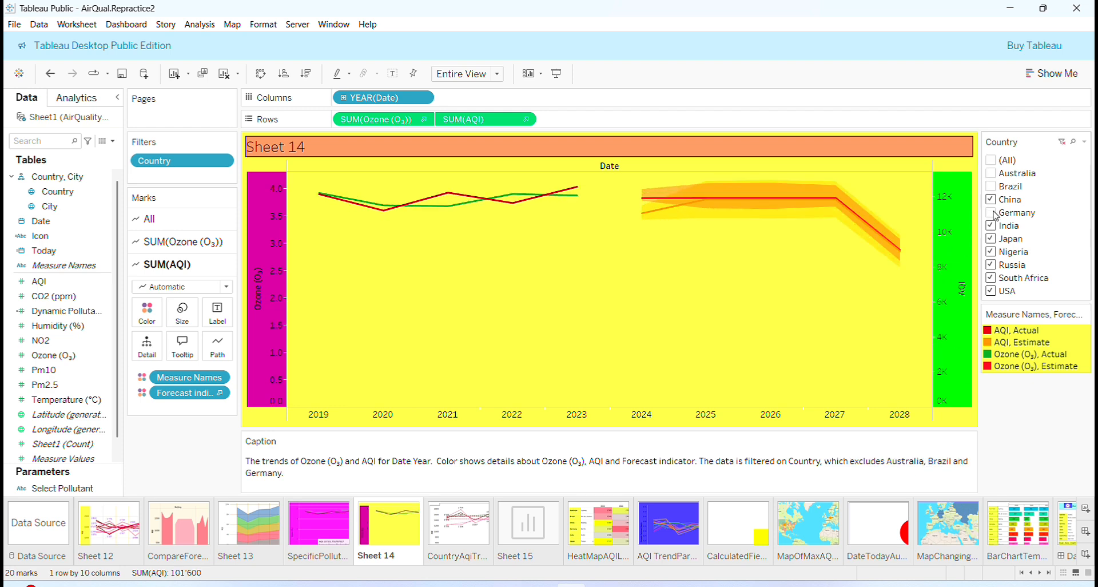
pyautogui.click(991, 265)
pyautogui.click(991, 292)
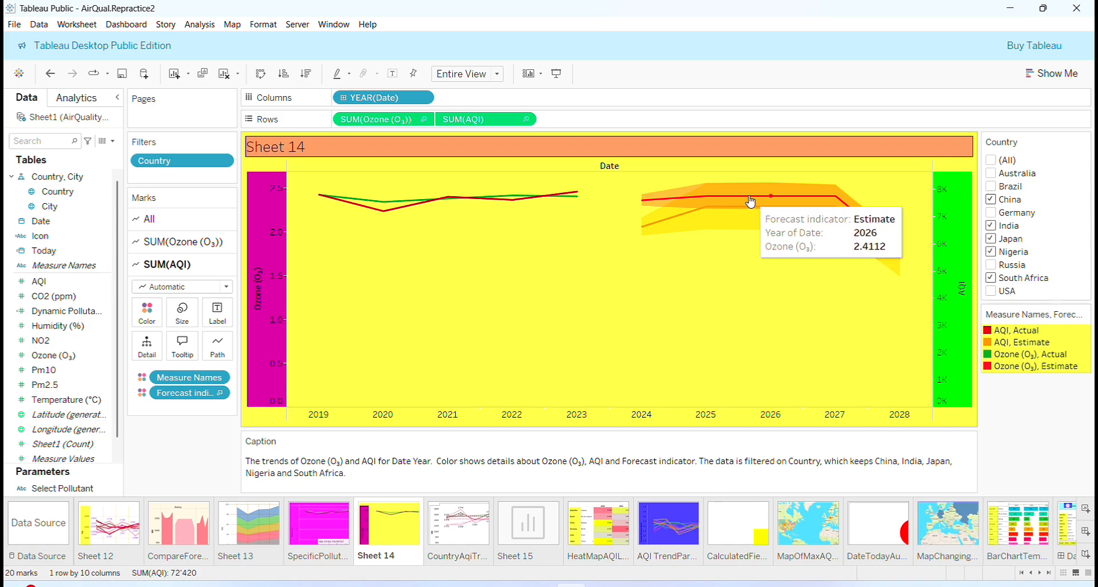
pyautogui.click(991, 160)
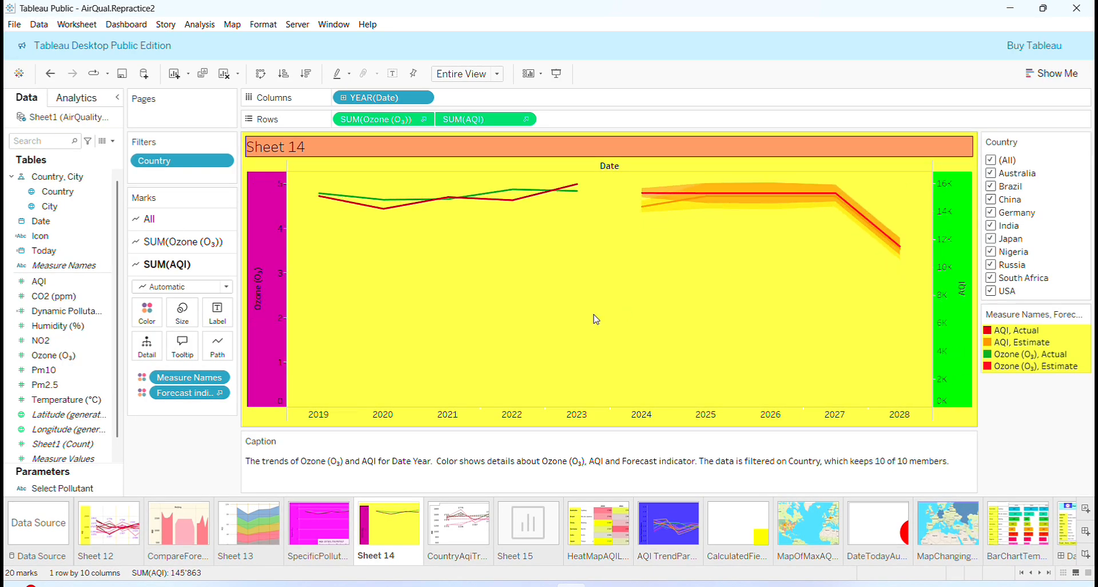
# Give the Sheet 14 caption box a solid border line.
pyautogui.rightClick(554, 461)
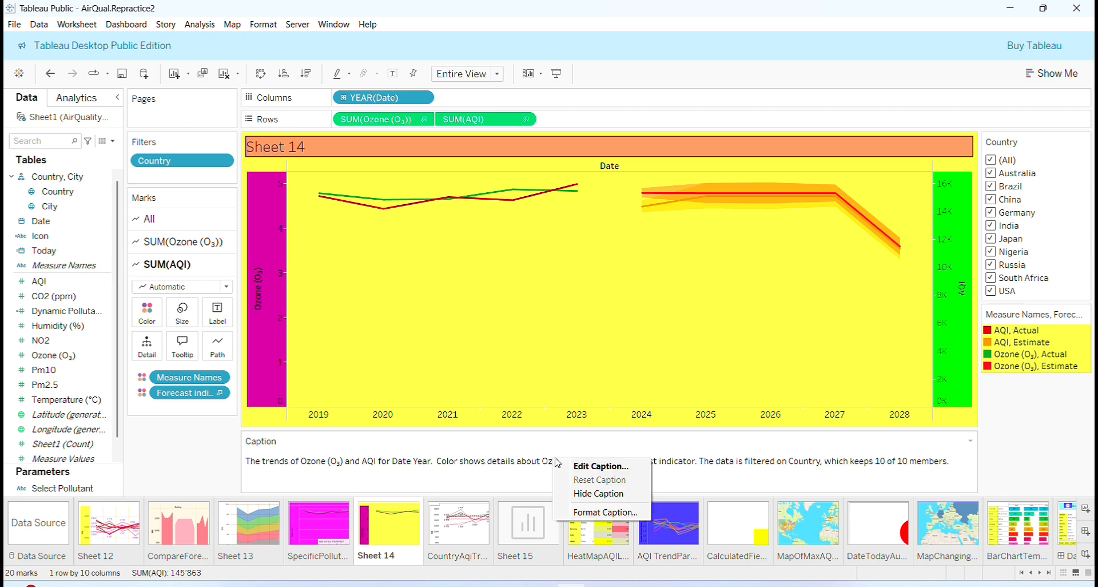
pyautogui.click(604, 512)
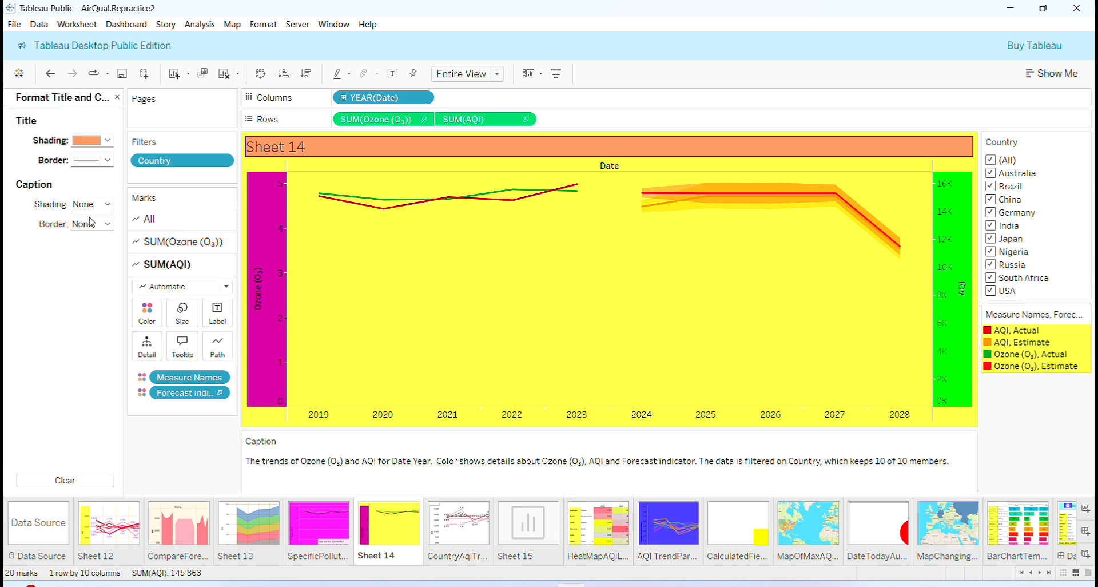
pyautogui.click(108, 223)
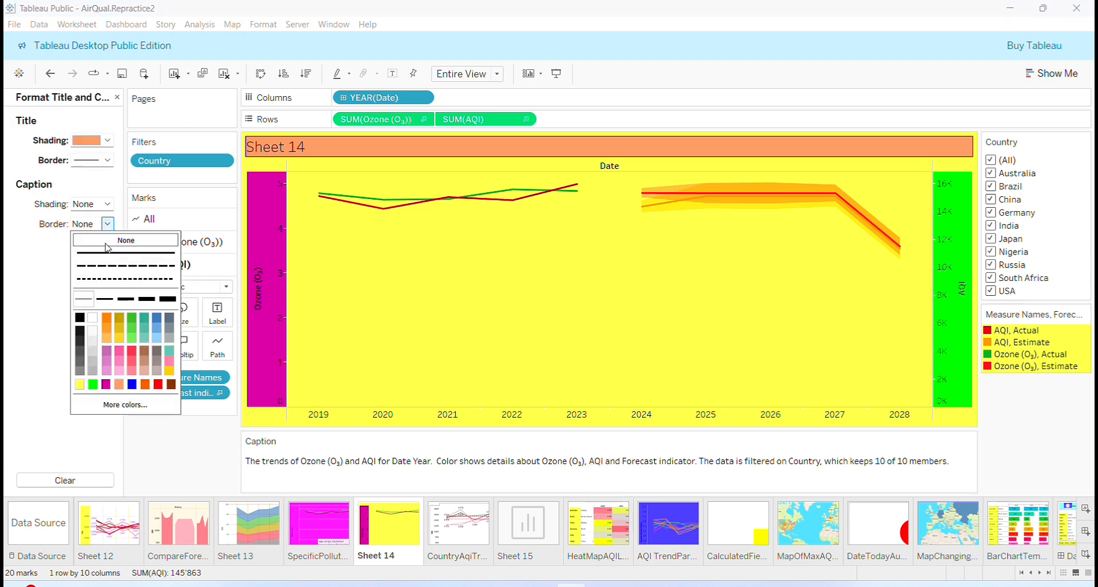
pyautogui.click(107, 385)
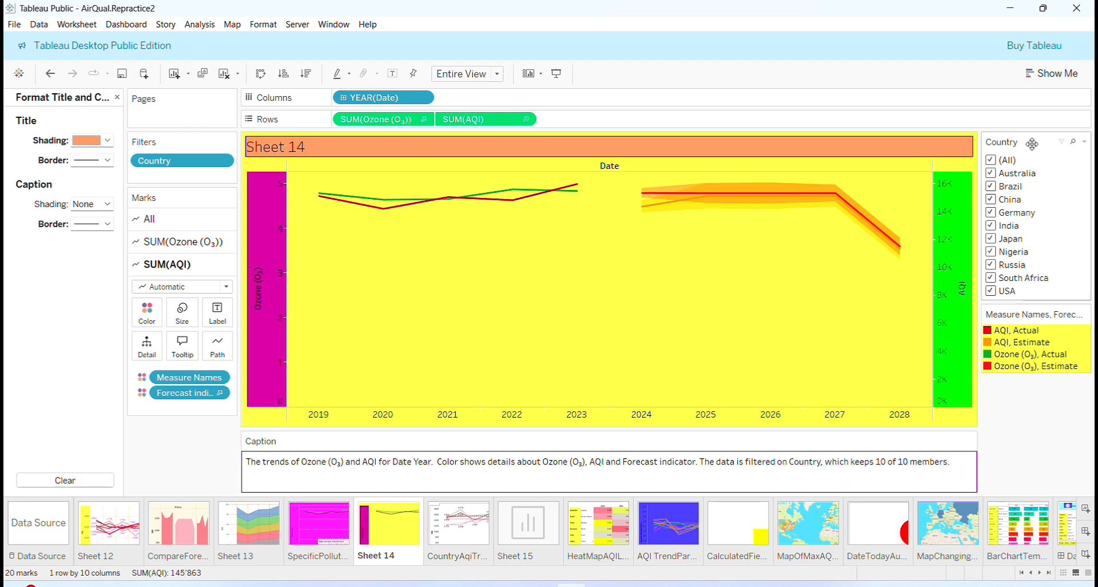
# Uncheck Australia, Russia and USA in the Country filter.
pyautogui.click(992, 175)
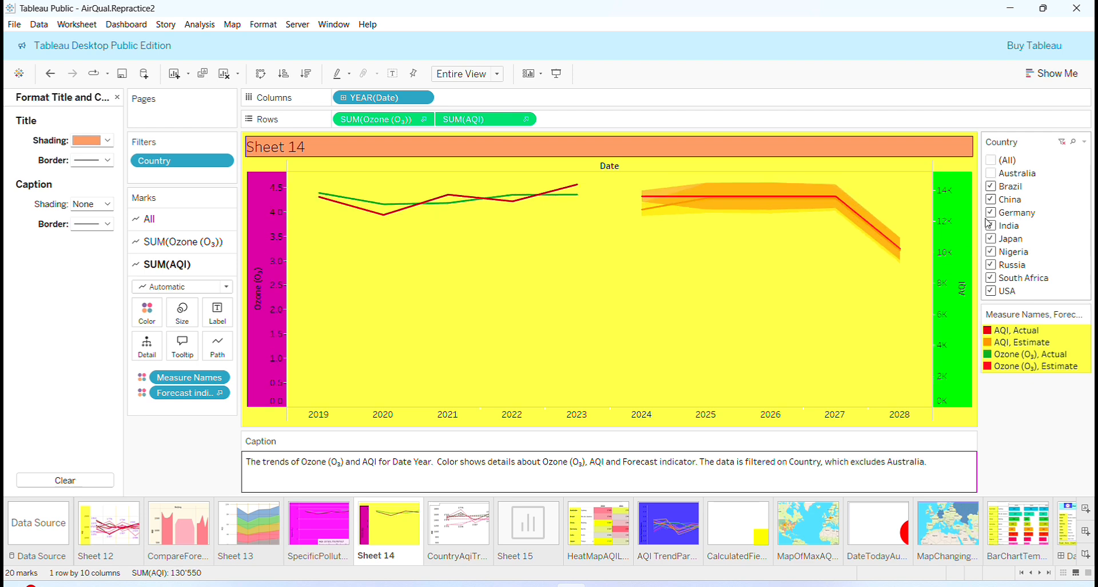
pyautogui.click(992, 265)
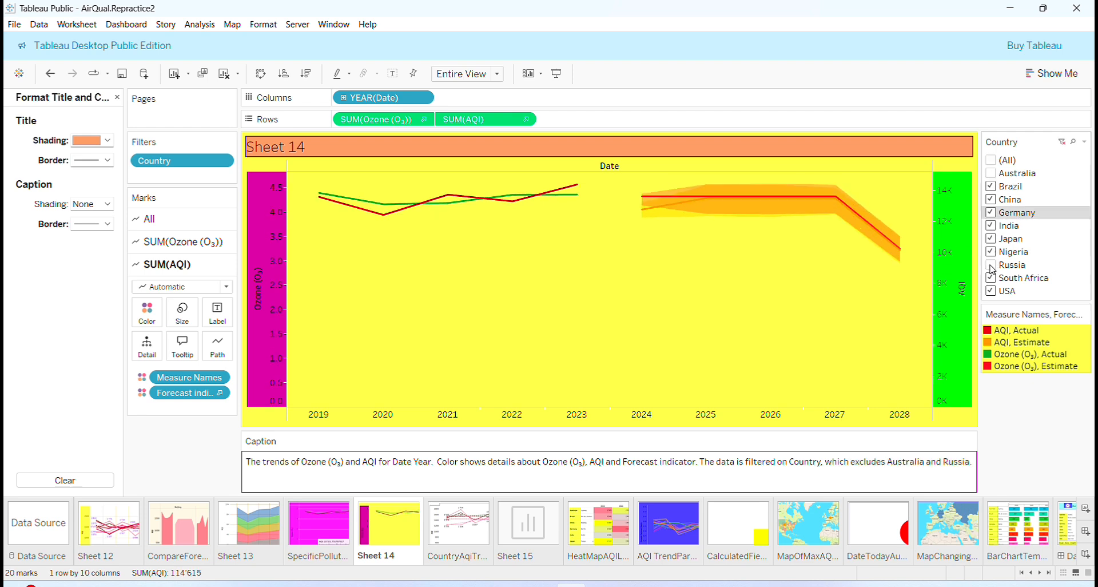
pyautogui.click(991, 291)
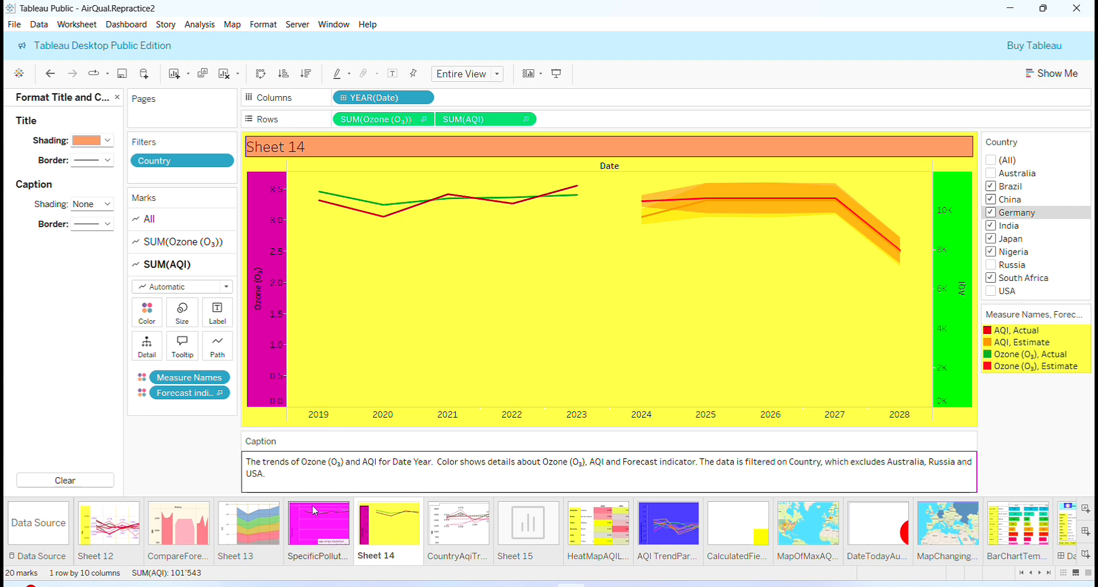
pyautogui.click(316, 538)
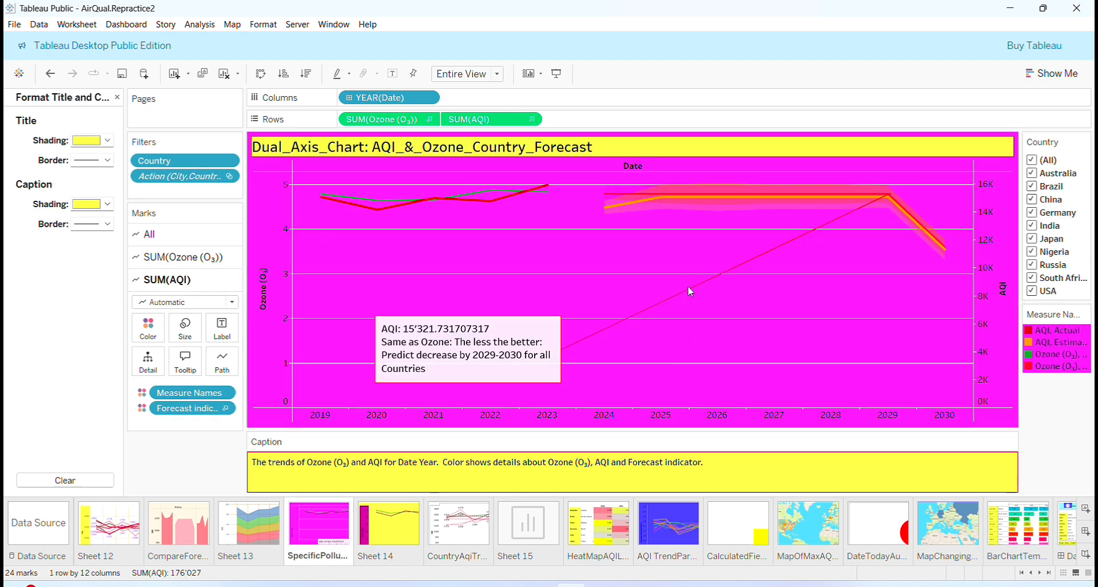
pyautogui.click(503, 360)
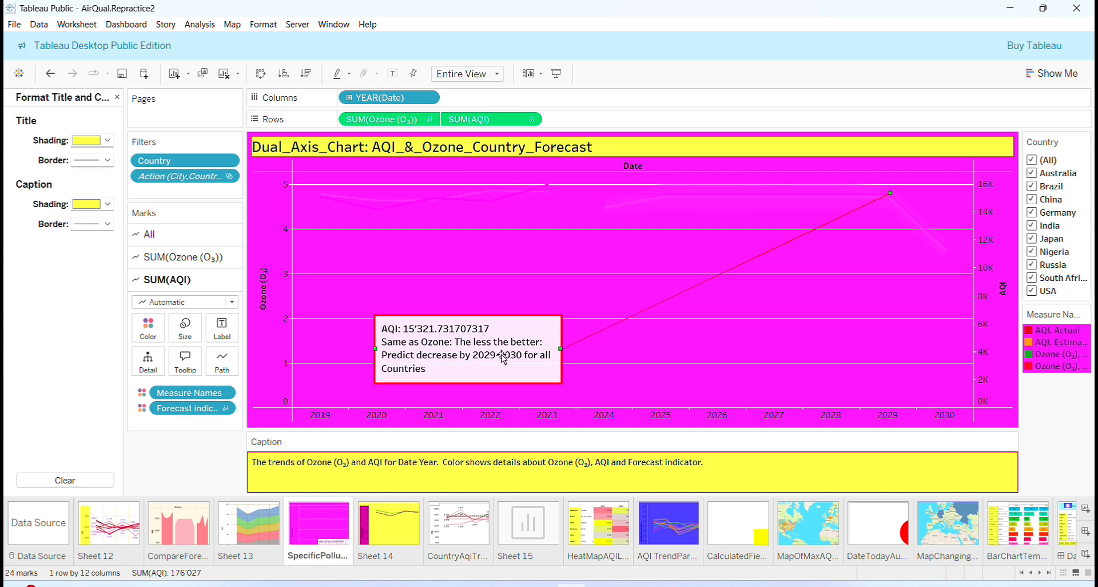
pyautogui.rightClick(504, 360)
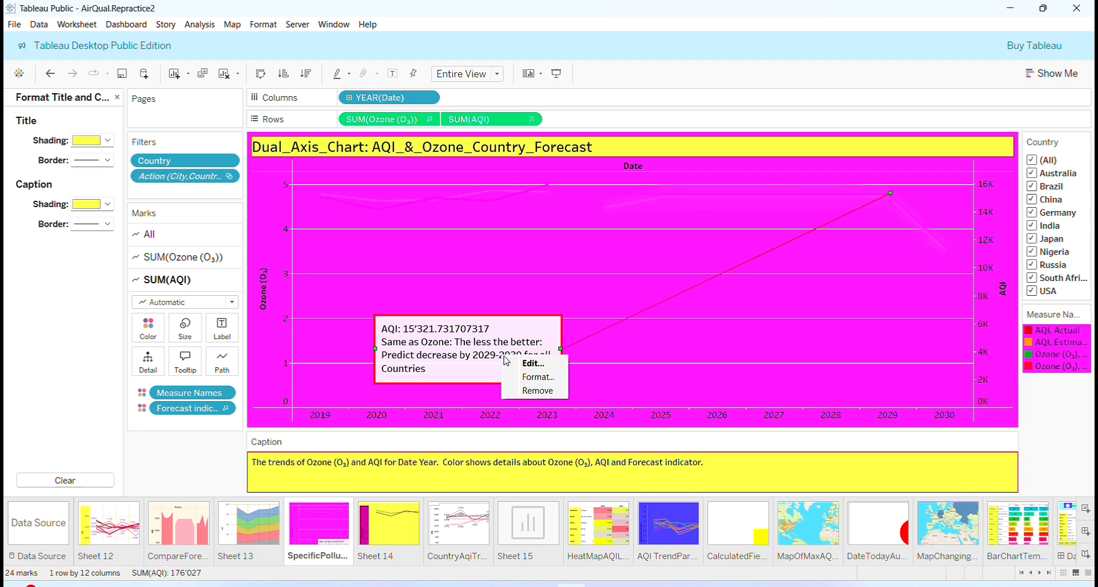
pyautogui.click(527, 363)
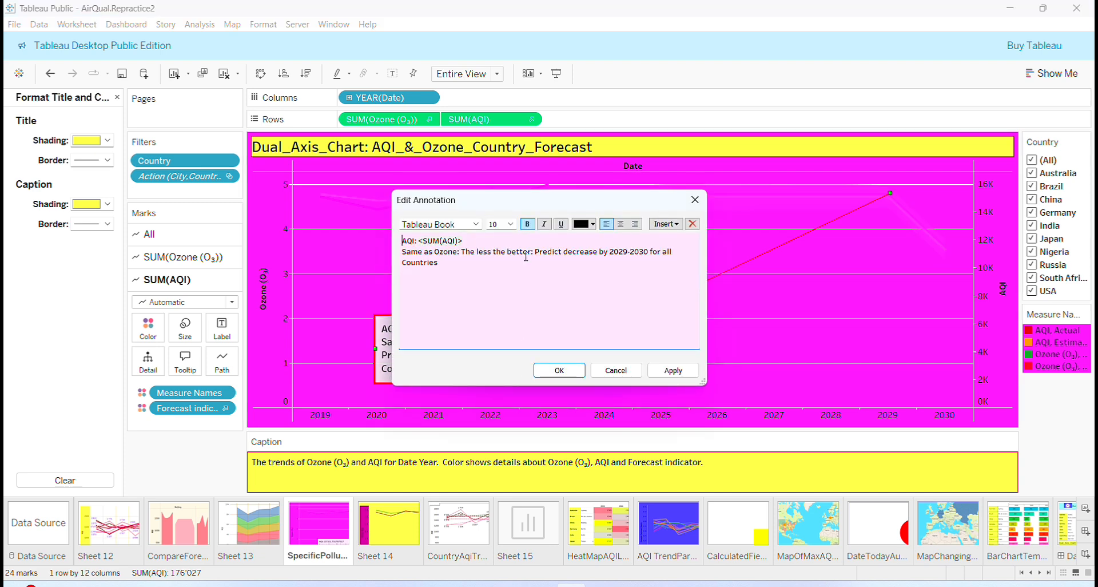
pyautogui.click(696, 200)
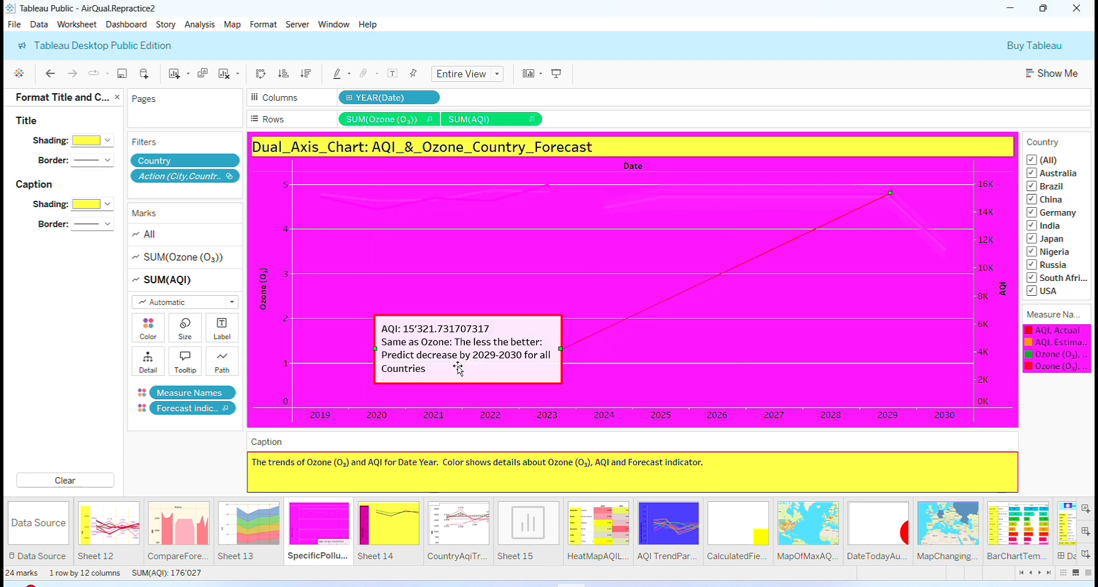
pyautogui.click(398, 534)
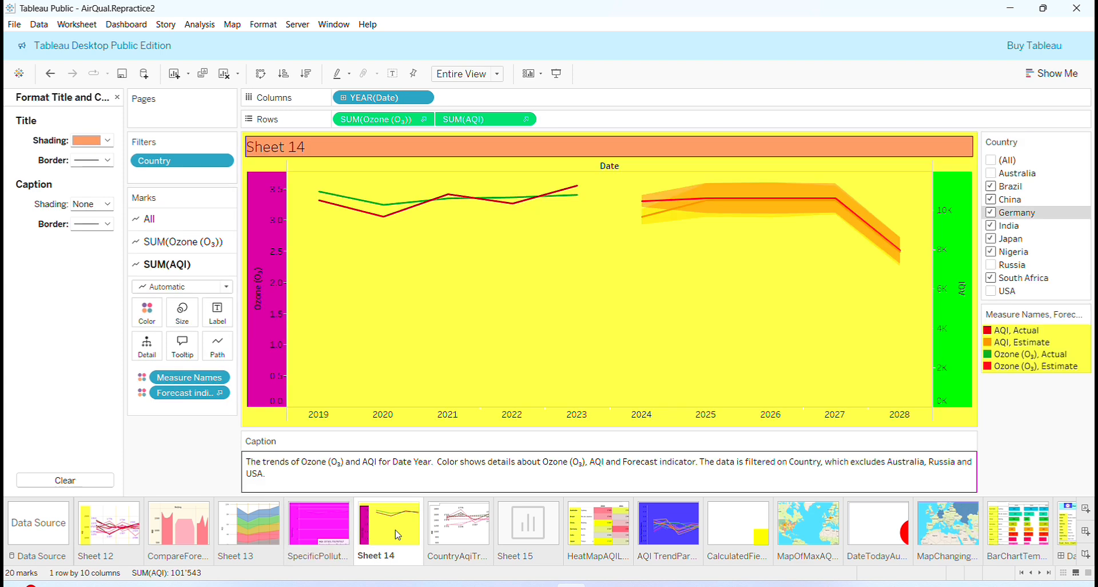
# Add a point annotation 'Ozone (O₃): 3.3410' on the 2027 Ozone forecast point.
pyautogui.rightClick(704, 323)
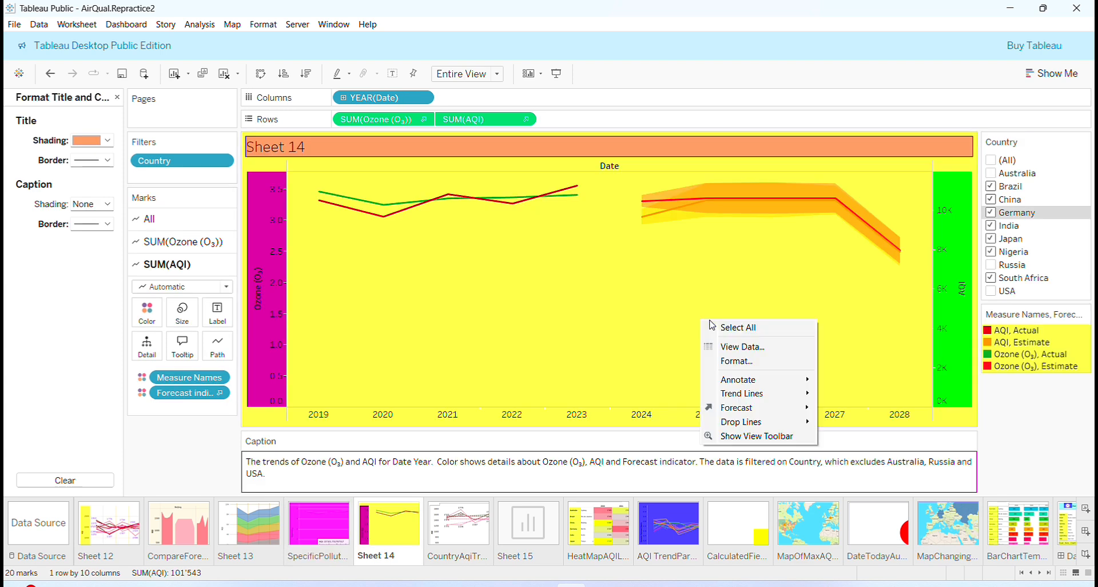
pyautogui.moveTo(747, 382)
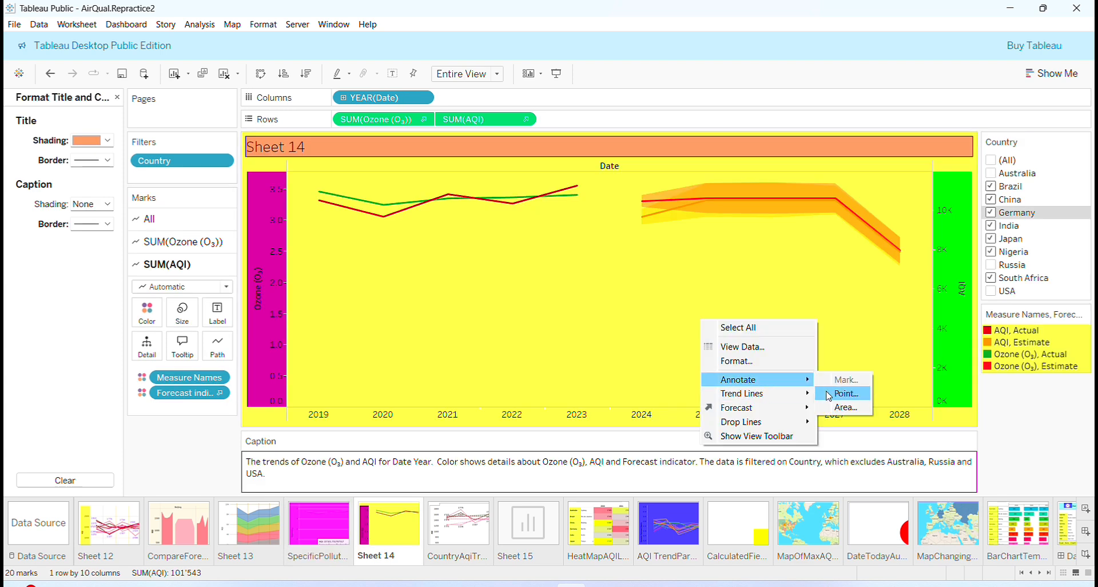
pyautogui.click(490, 277)
pyautogui.moveTo(449, 197)
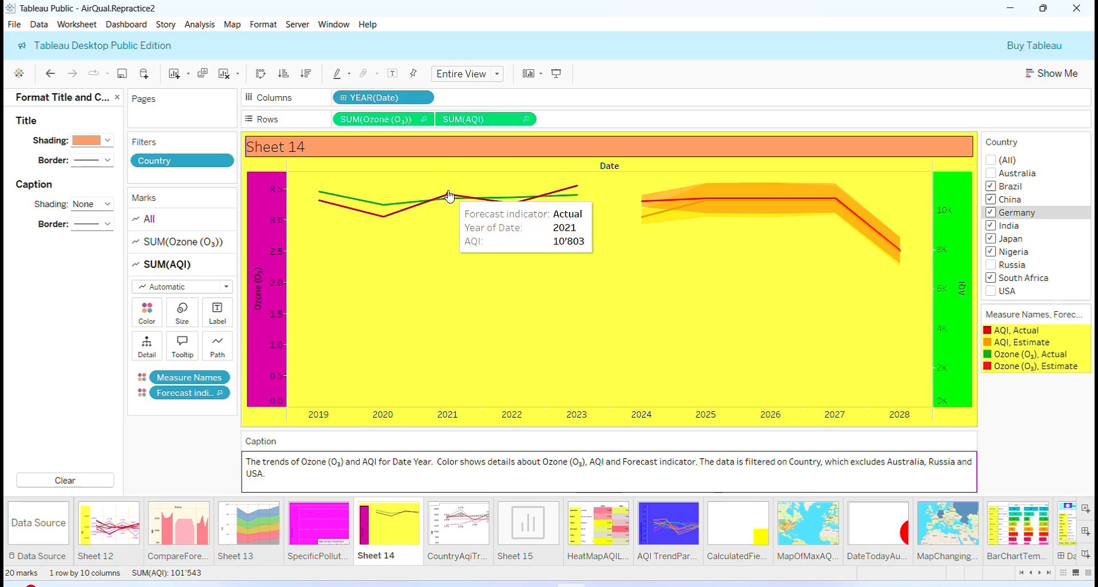
pyautogui.rightClick(836, 198)
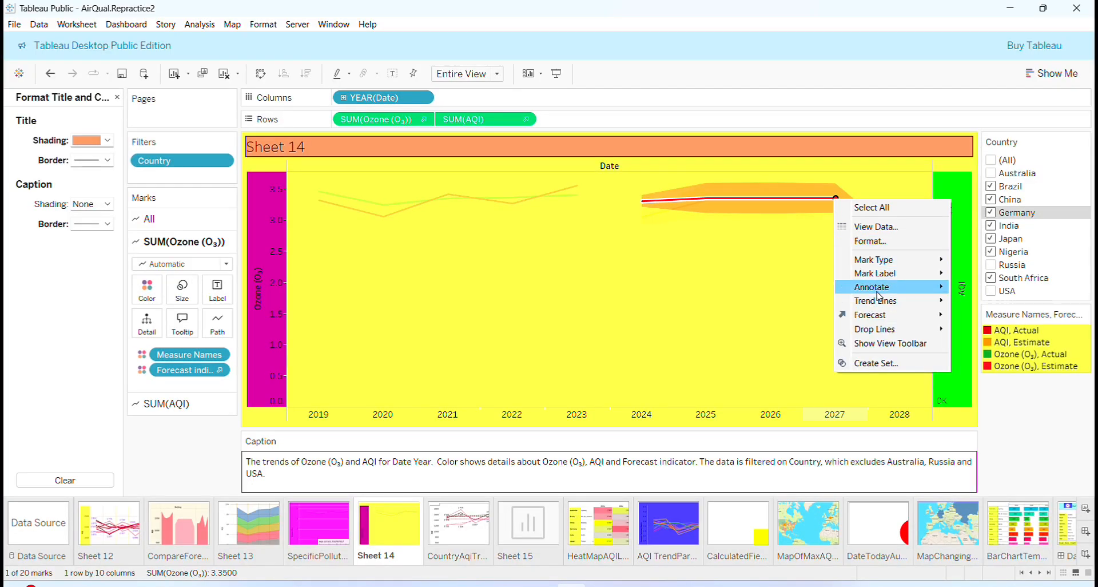
pyautogui.moveTo(891, 291)
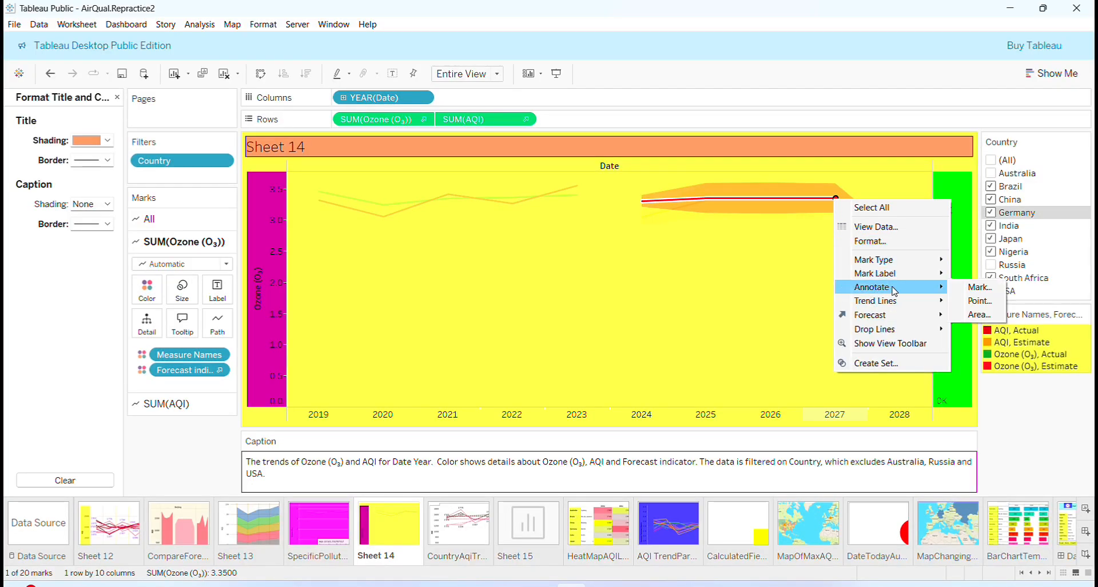
pyautogui.click(976, 301)
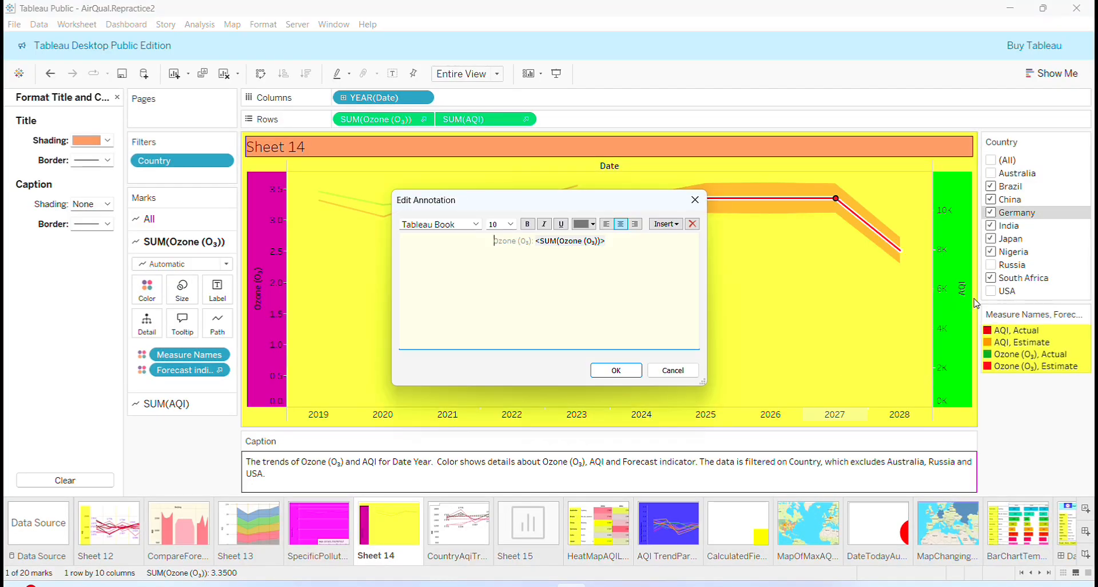
pyautogui.click(586, 247)
pyautogui.click(616, 370)
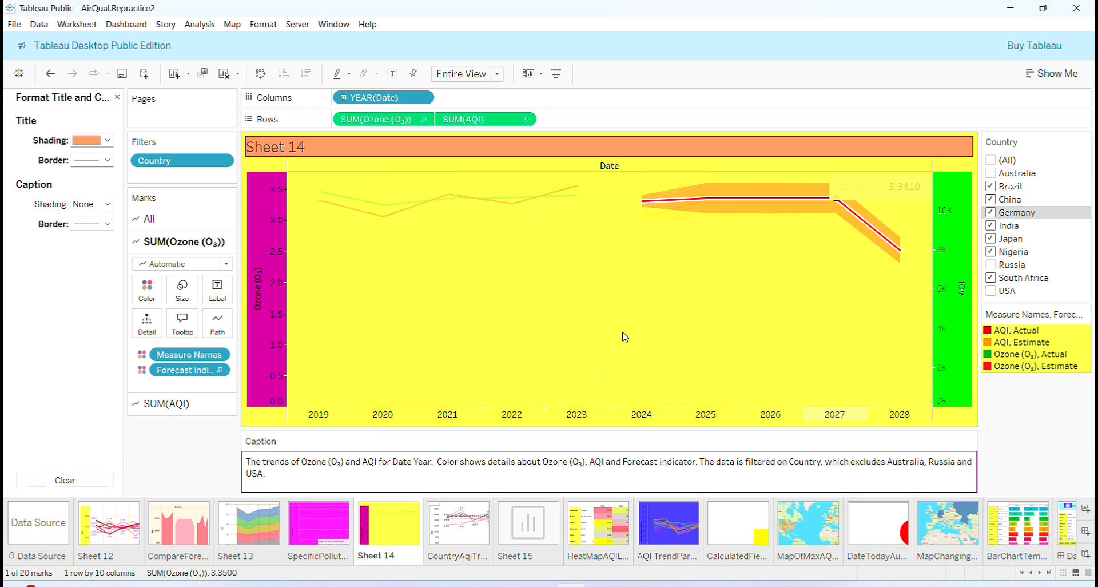
# Move the annotation box to the middle left of the chart.
pyautogui.click(879, 186)
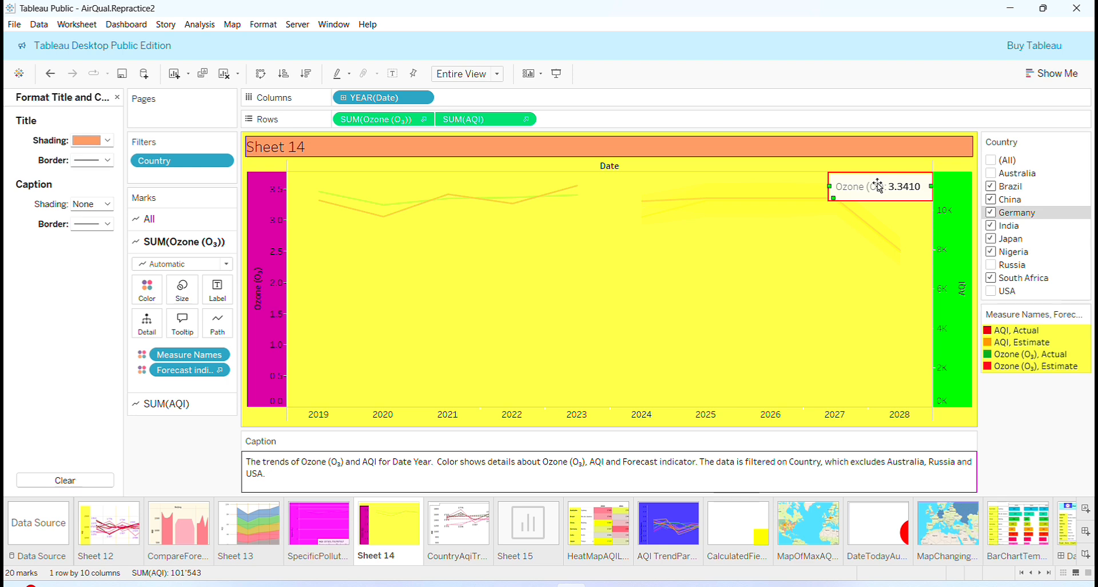
pyautogui.moveTo(878, 186); pyautogui.dragTo(474, 311)
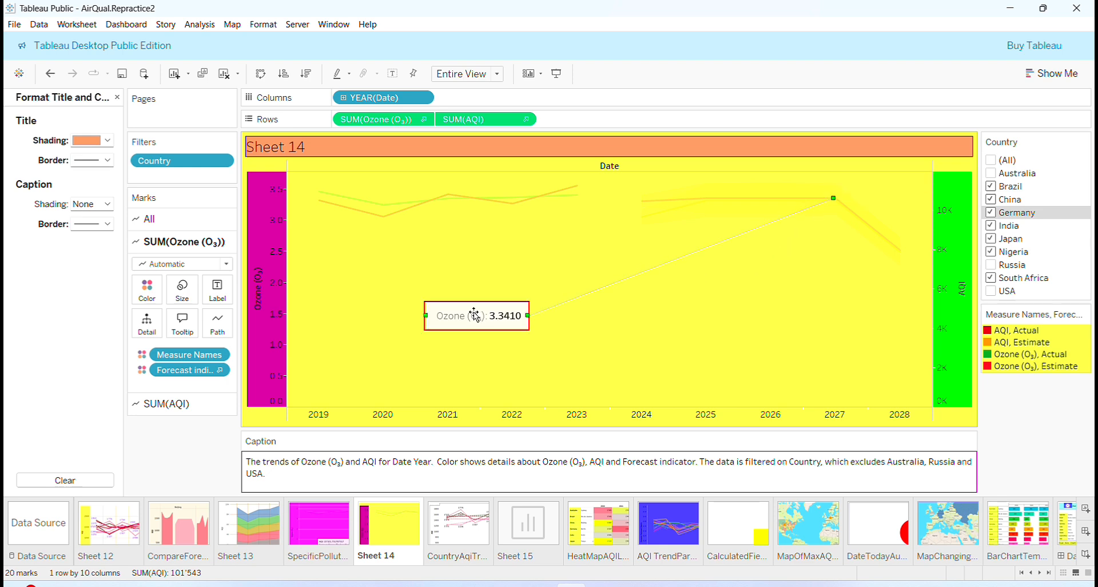
pyautogui.click(575, 349)
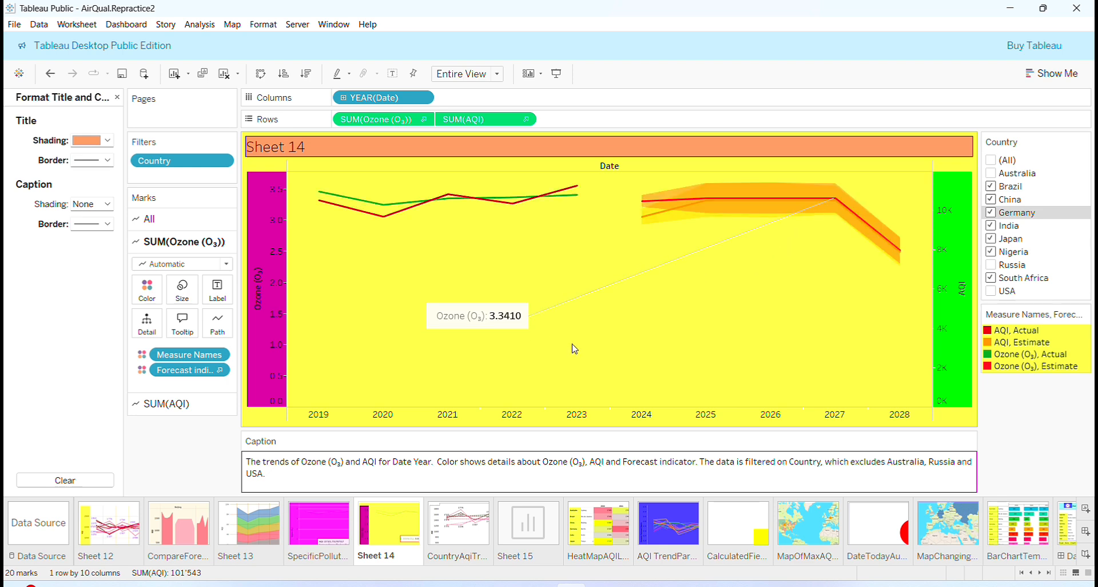
# Make the Ozone annotation's leader line and box border magenta.
pyautogui.rightClick(505, 321)
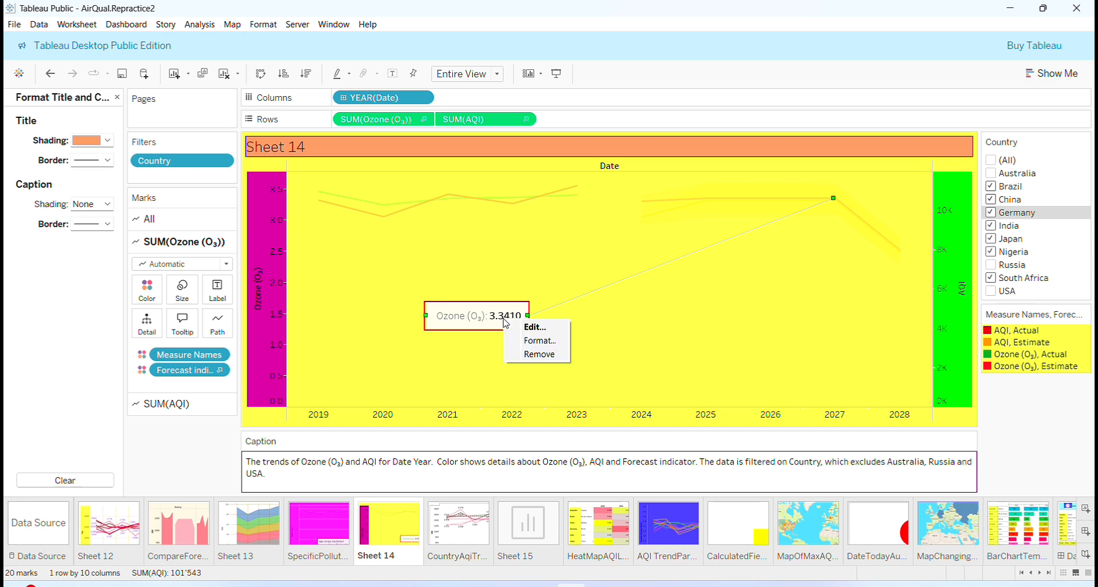
pyautogui.click(550, 341)
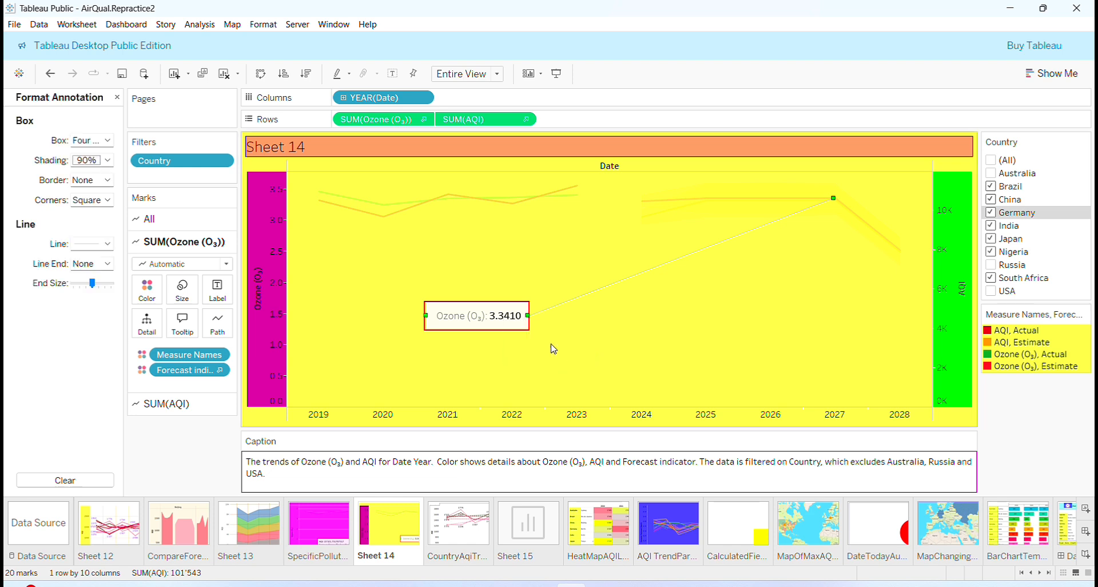
pyautogui.click(101, 242)
pyautogui.click(80, 407)
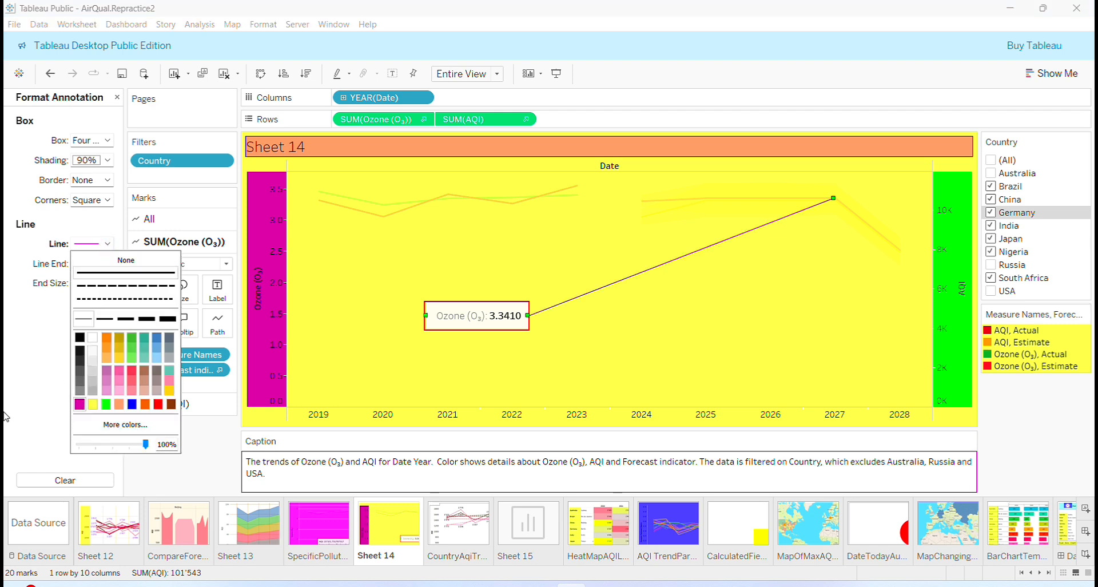
pyautogui.click(14, 355)
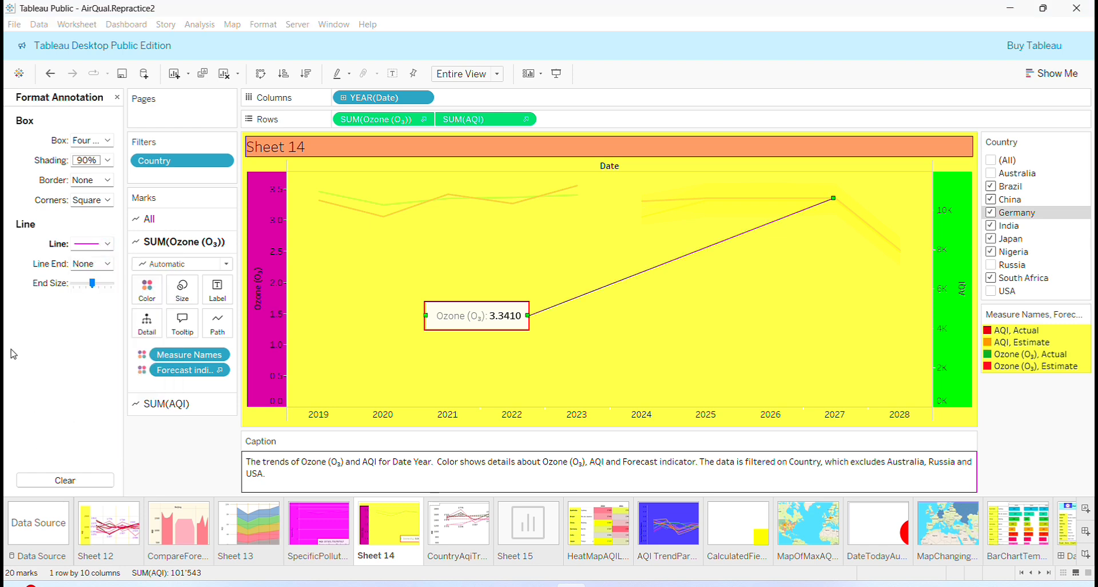
pyautogui.click(107, 180)
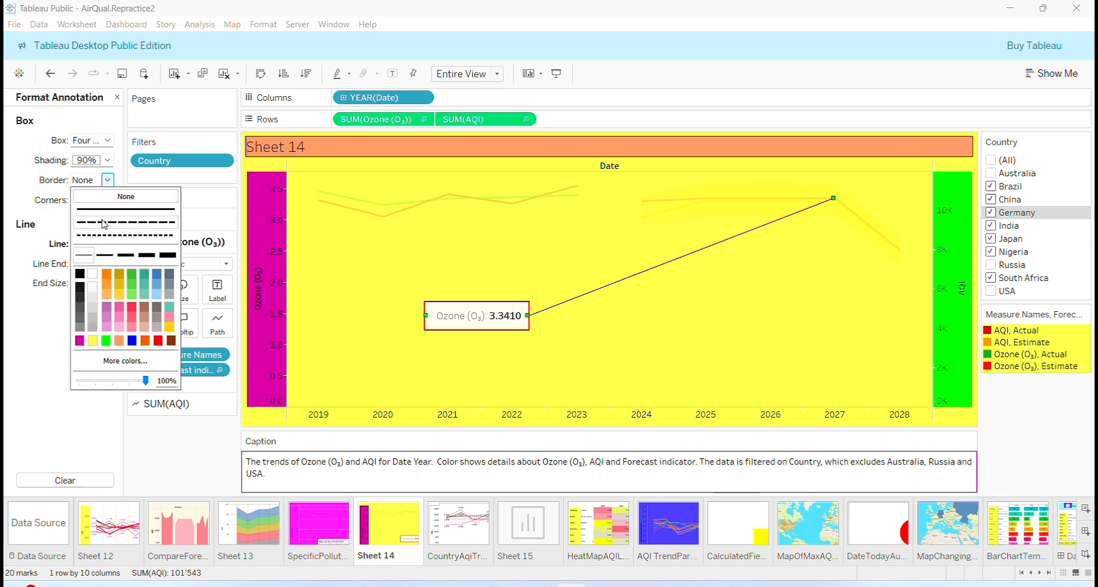
pyautogui.click(80, 342)
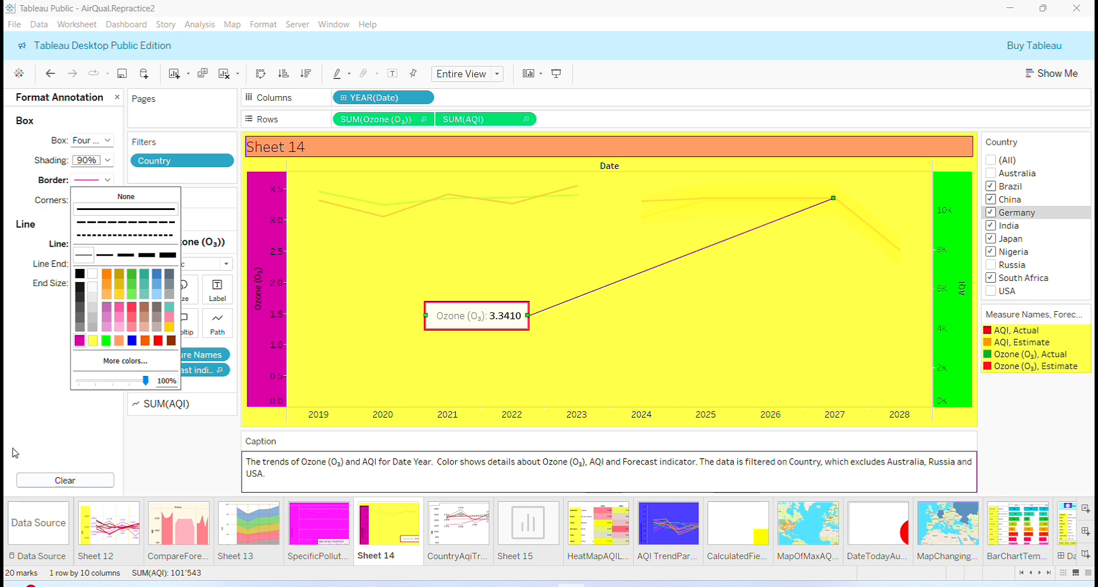
pyautogui.click(164, 445)
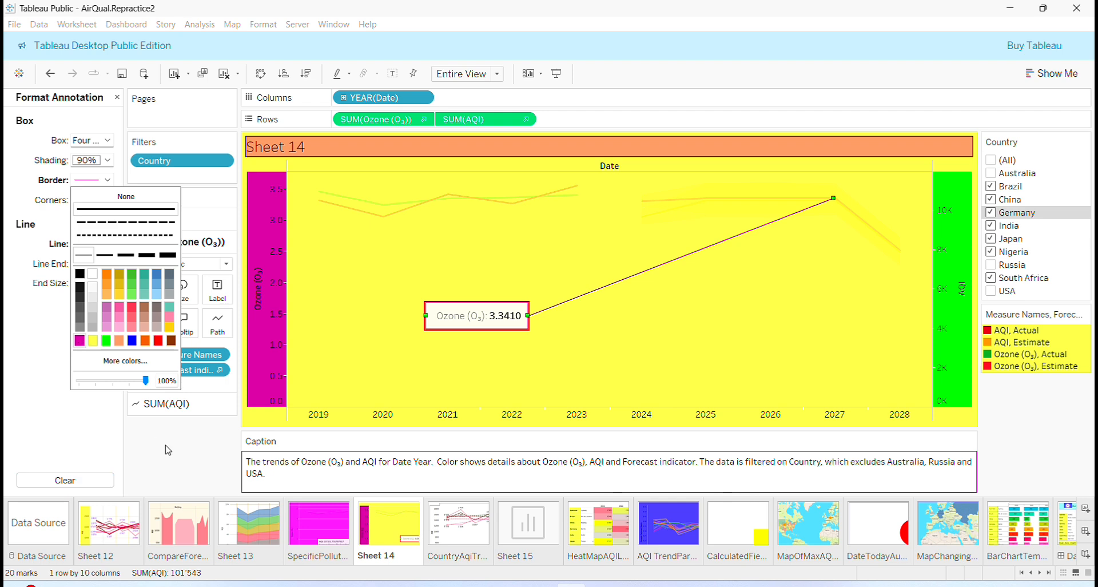
pyautogui.click(118, 97)
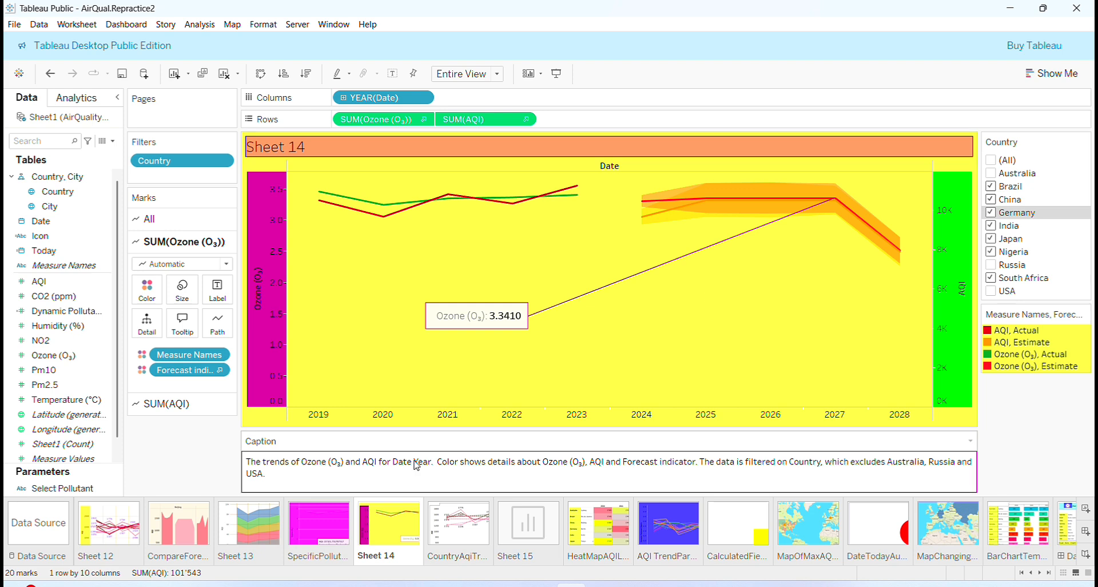
pyautogui.click(312, 520)
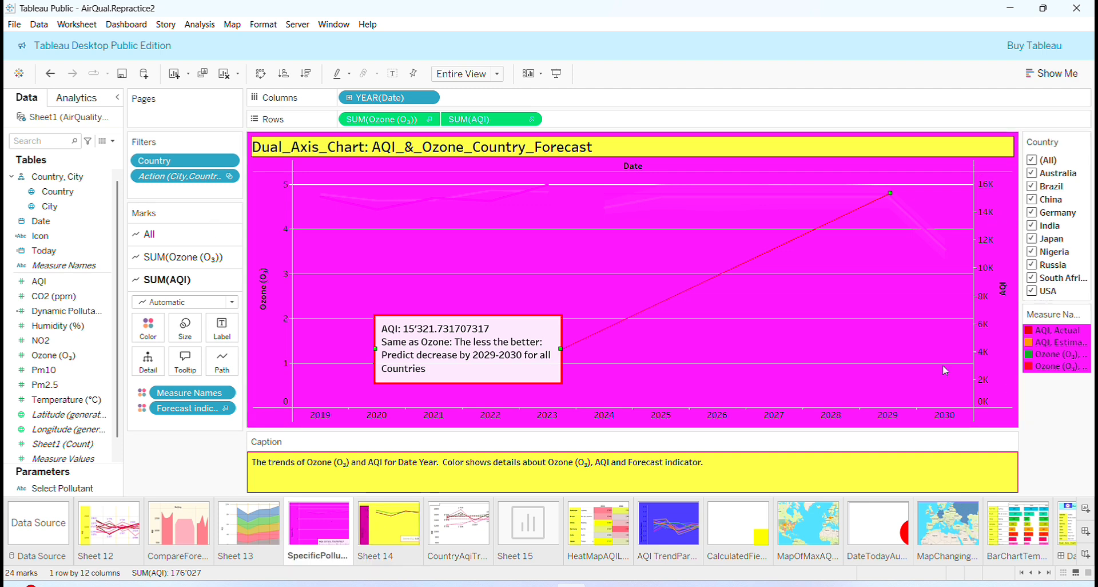
pyautogui.click(389, 524)
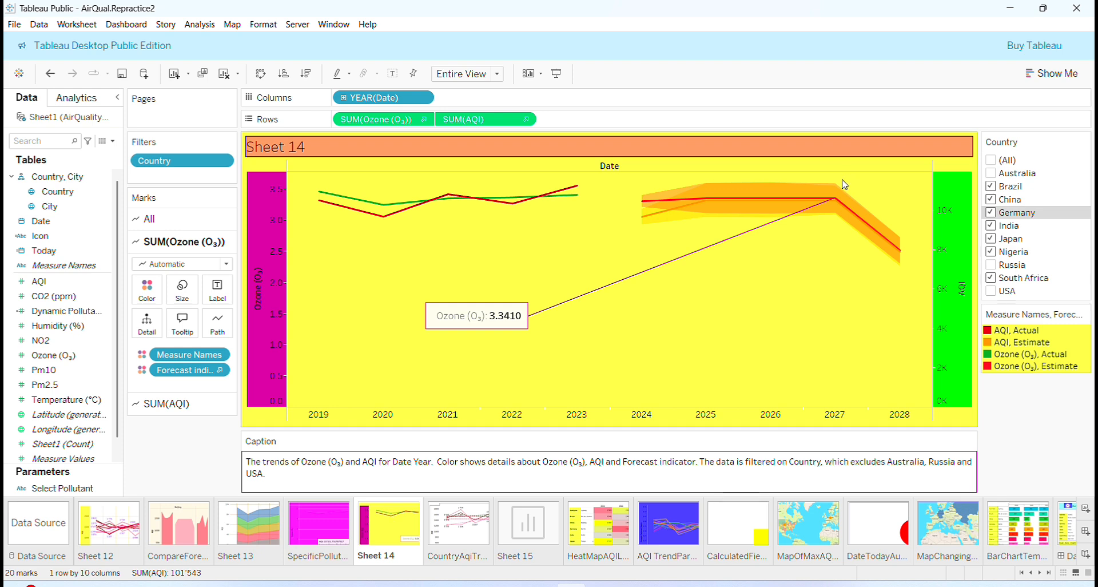
pyautogui.click(657, 276)
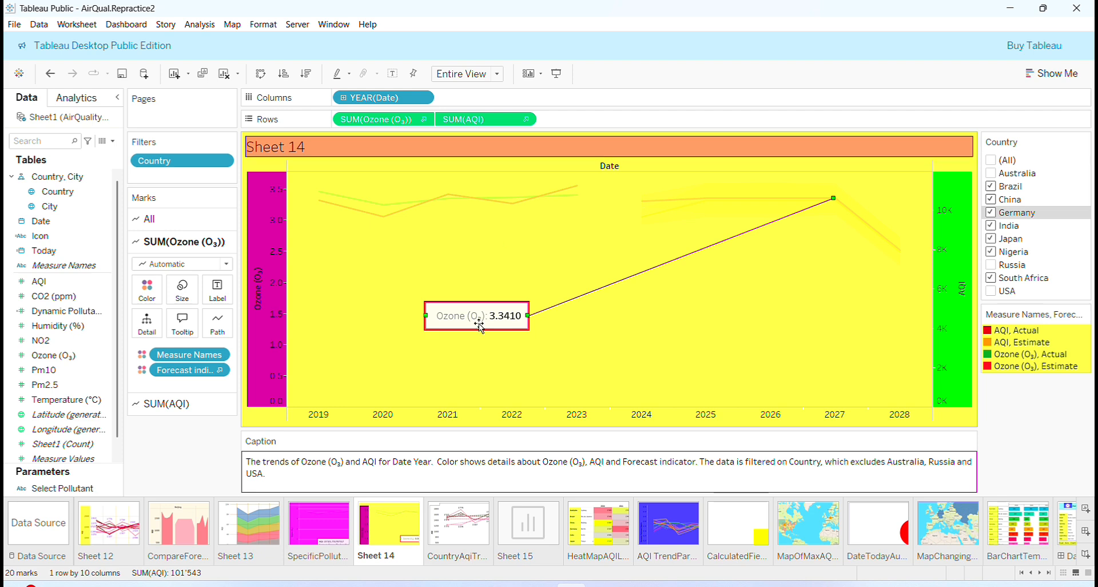
pyautogui.click(461, 537)
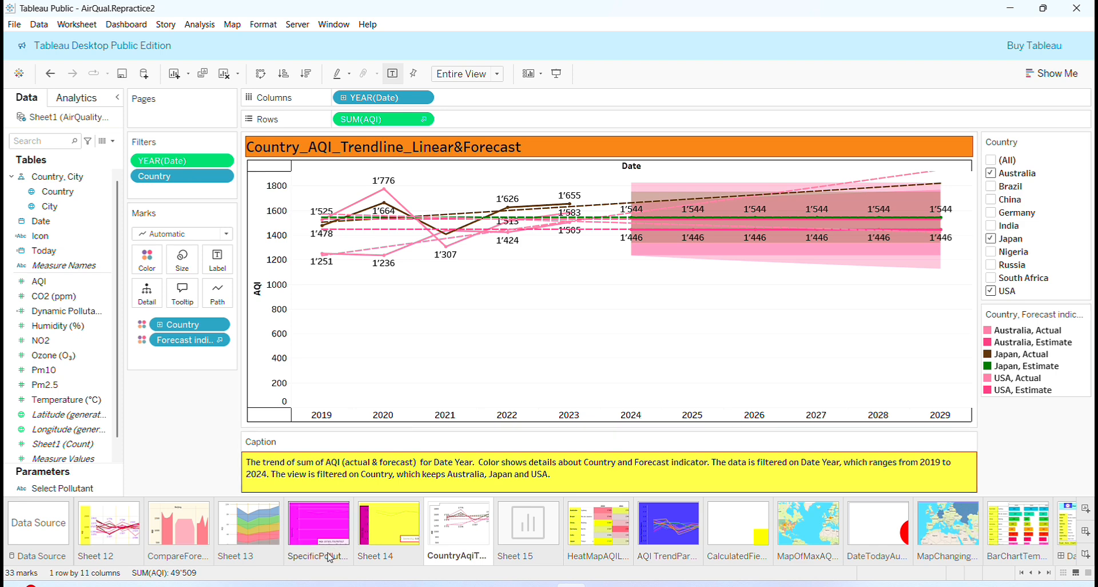
pyautogui.click(329, 517)
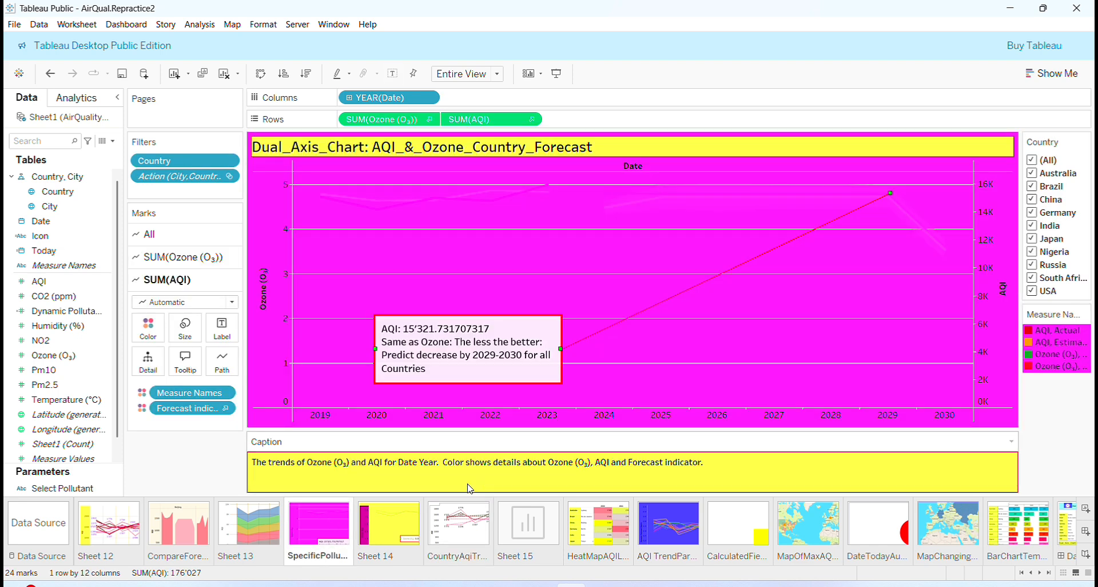
pyautogui.click(403, 524)
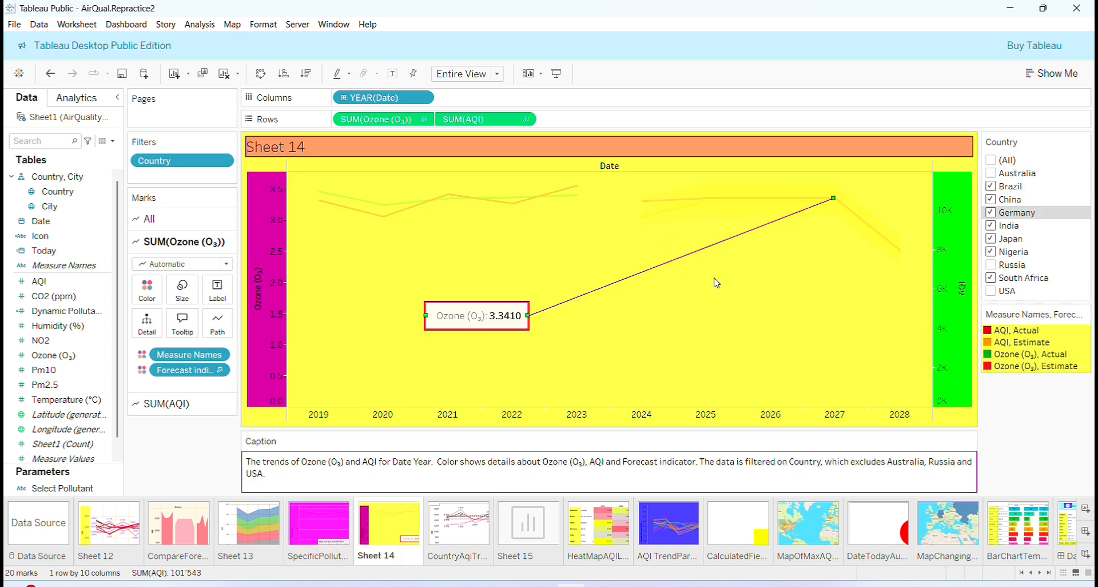